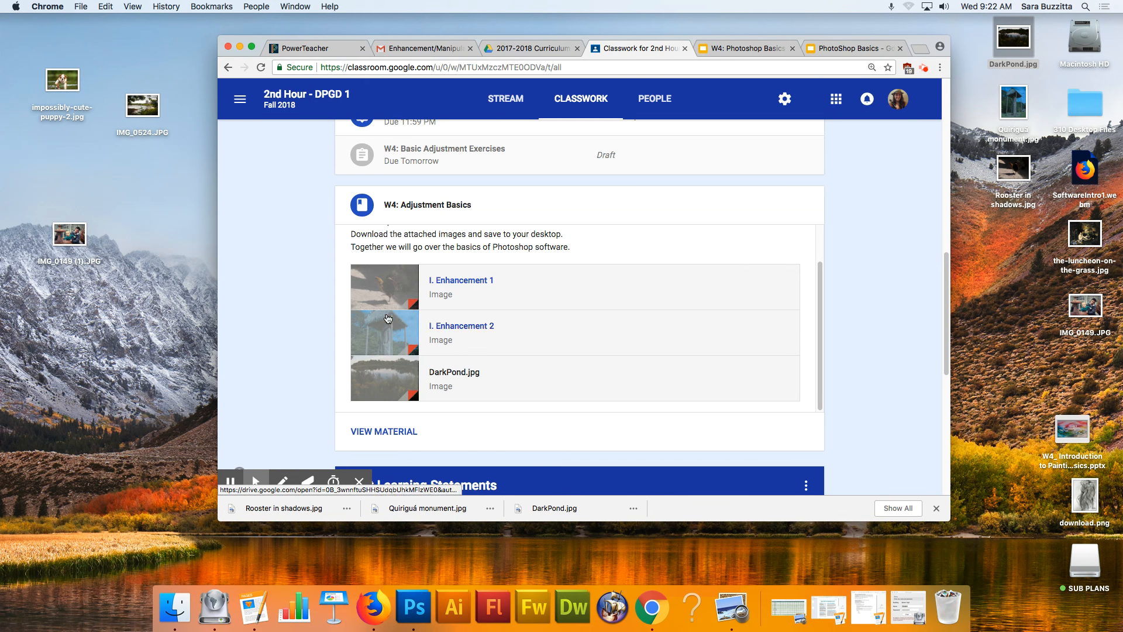
pyautogui.scroll(1, 392, 286)
pyautogui.scroll(-1, 386, 292)
pyautogui.click(461, 284)
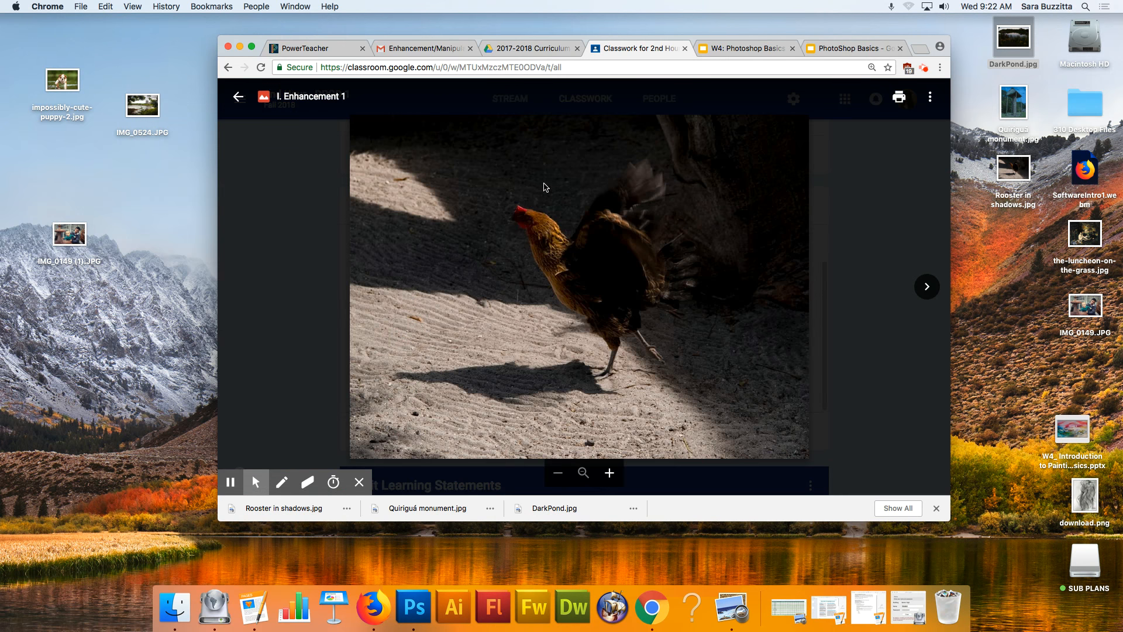
pyautogui.rightClick(532, 220)
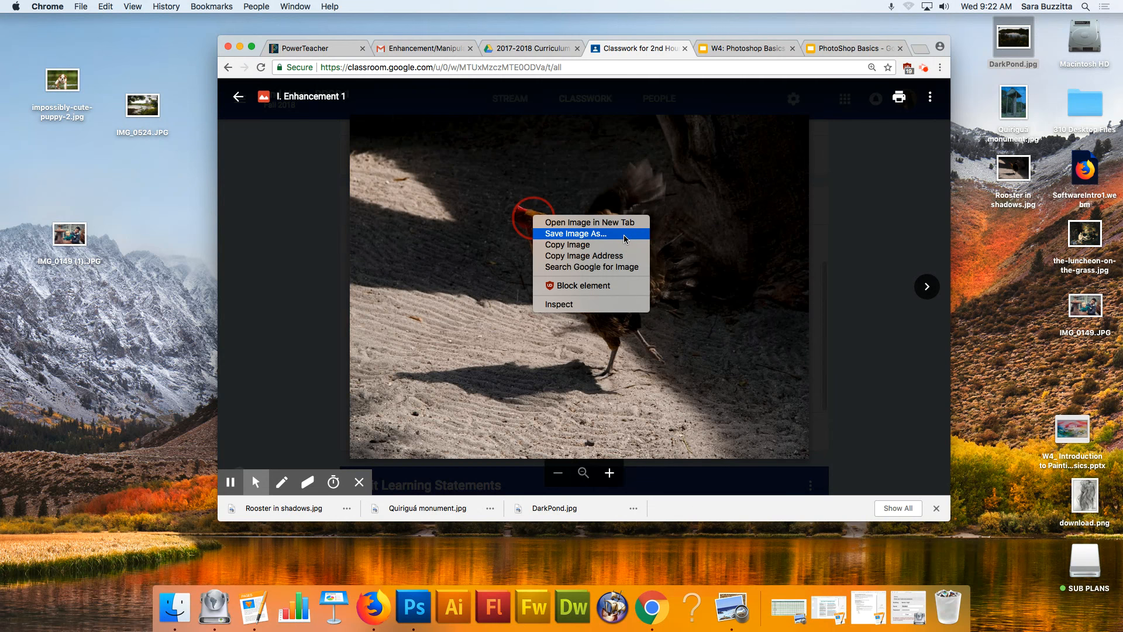
pyautogui.click(784, 216)
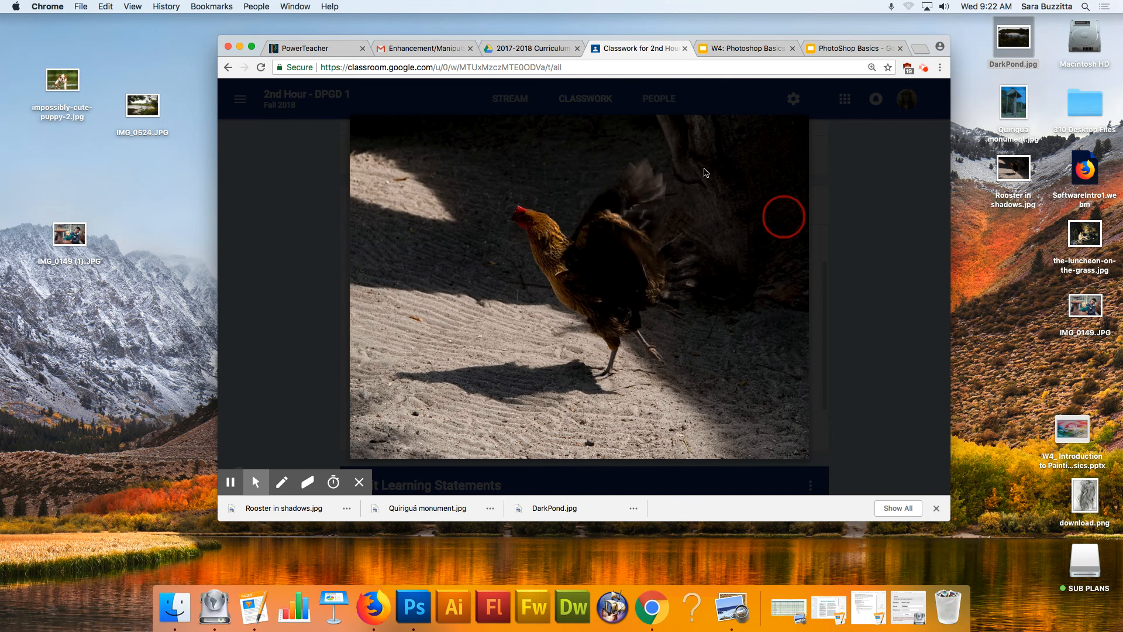
pyautogui.click(561, 130)
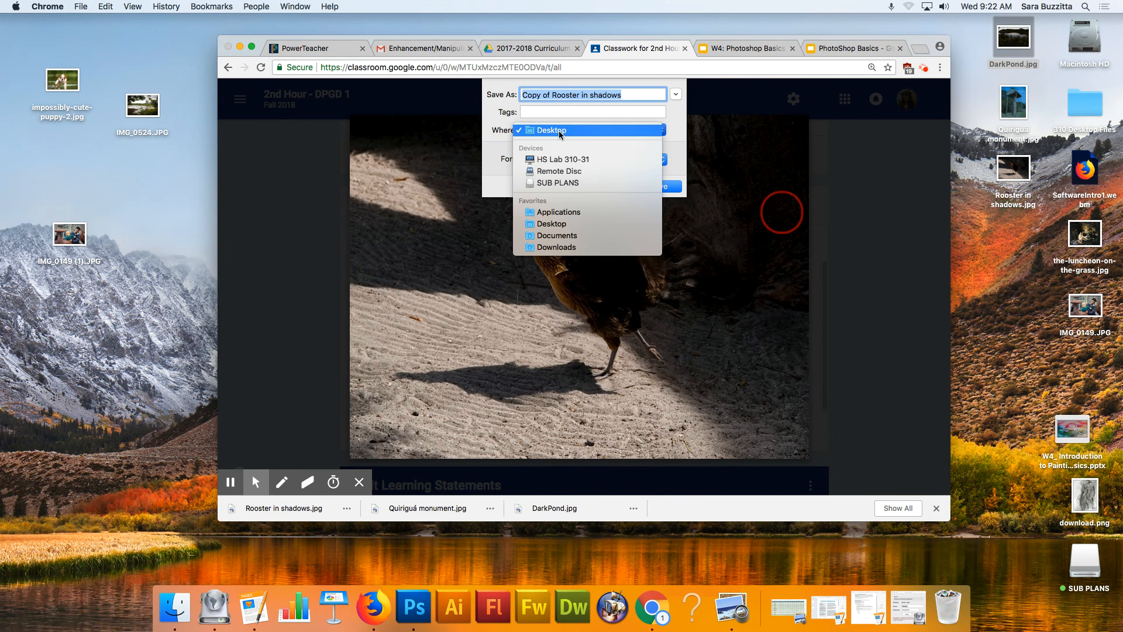
pyautogui.click(553, 130)
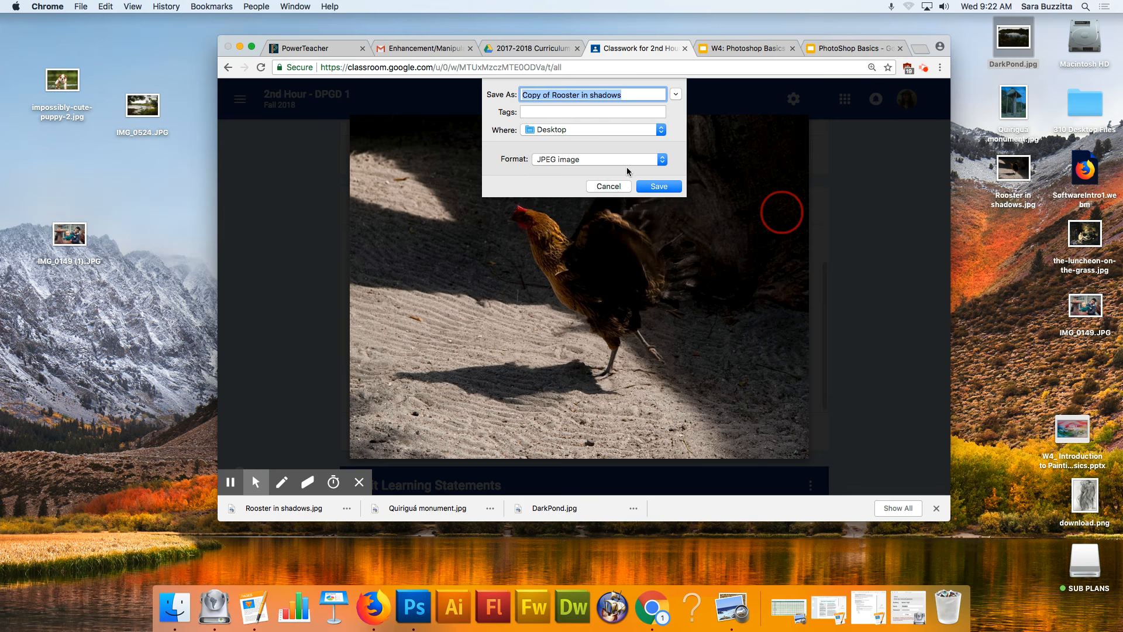
pyautogui.click(596, 191)
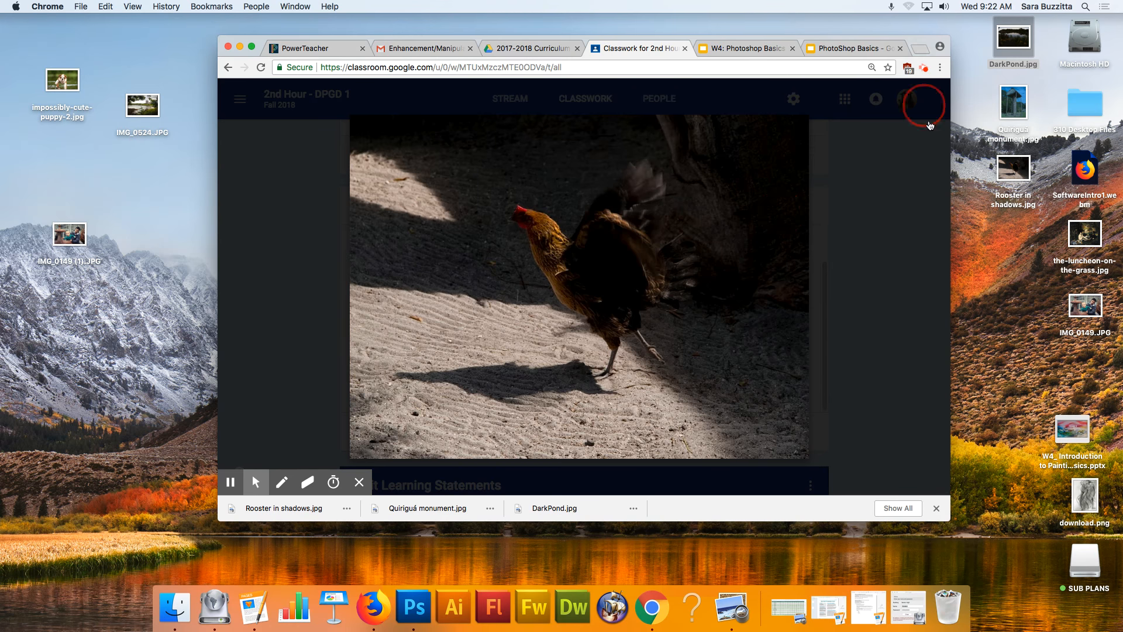
pyautogui.click(842, 171)
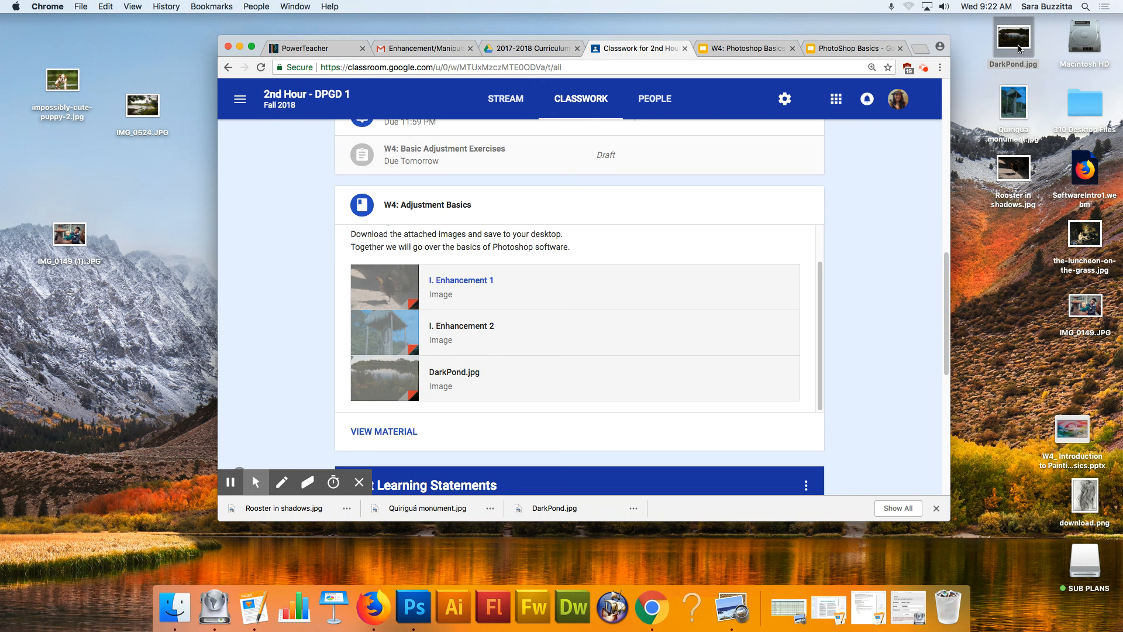
# Open DarkPond.jpg from the desktop in Photoshop, minimize the browser window and position the image between the tools and panels.
pyautogui.moveTo(1017, 43); pyautogui.dragTo(415, 624)
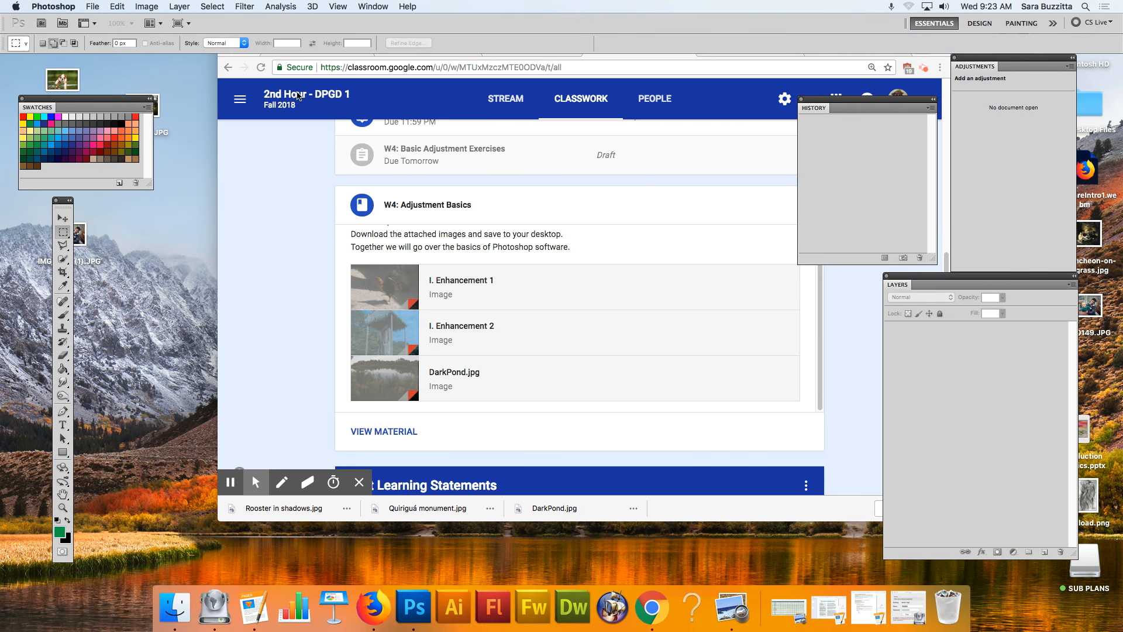
pyautogui.click(245, 61)
pyautogui.click(240, 46)
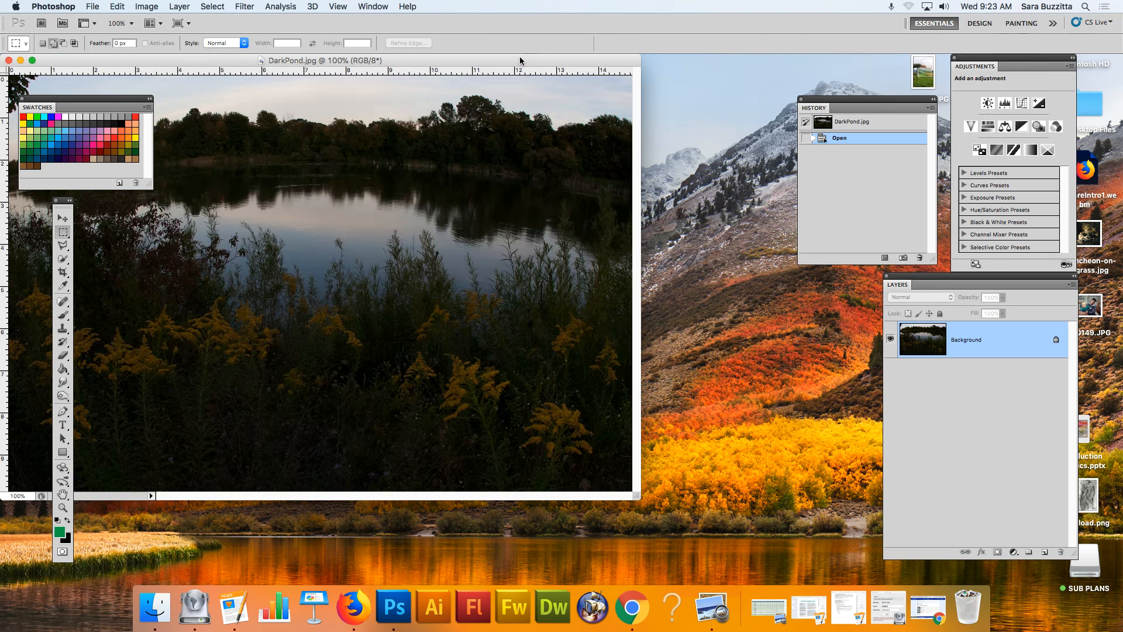
pyautogui.moveTo(521, 62); pyautogui.dragTo(670, 79)
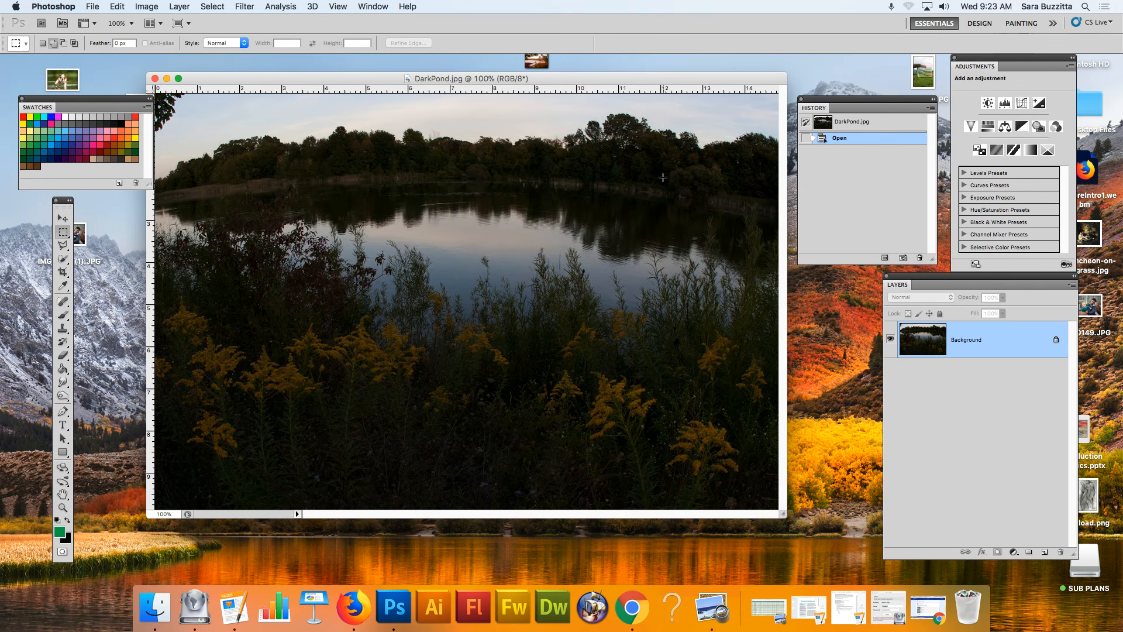
# Duplicate the Background layer and rename the copy Editing Layer.
pyautogui.press('super+j')
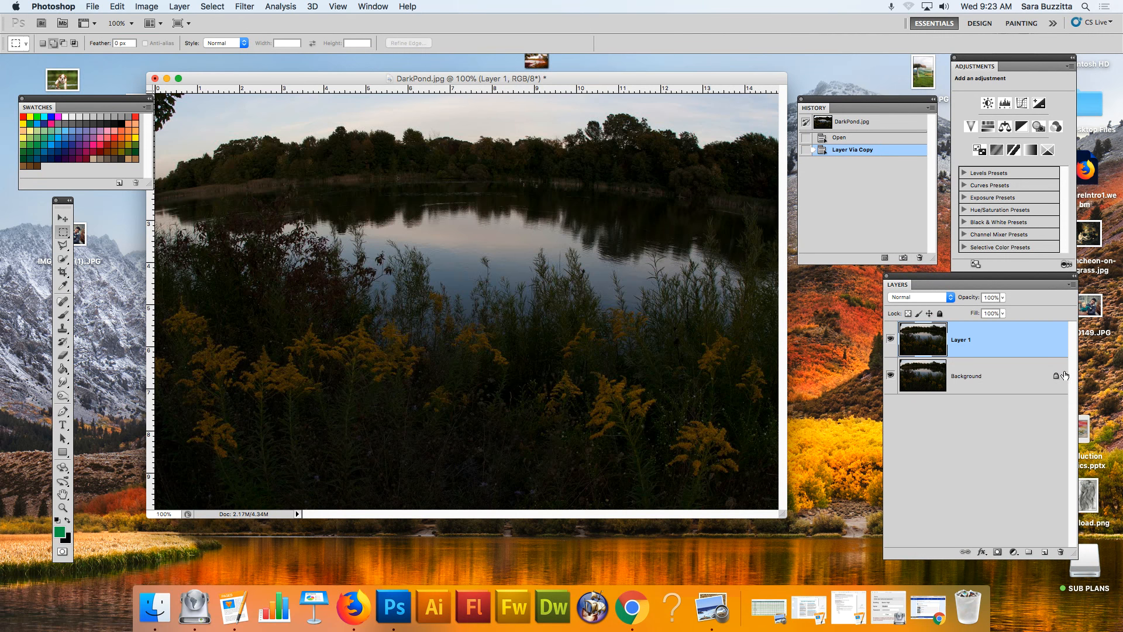
pyautogui.doubleClick(962, 340)
pyautogui.write('Editing Layer')
pyautogui.press('Return')
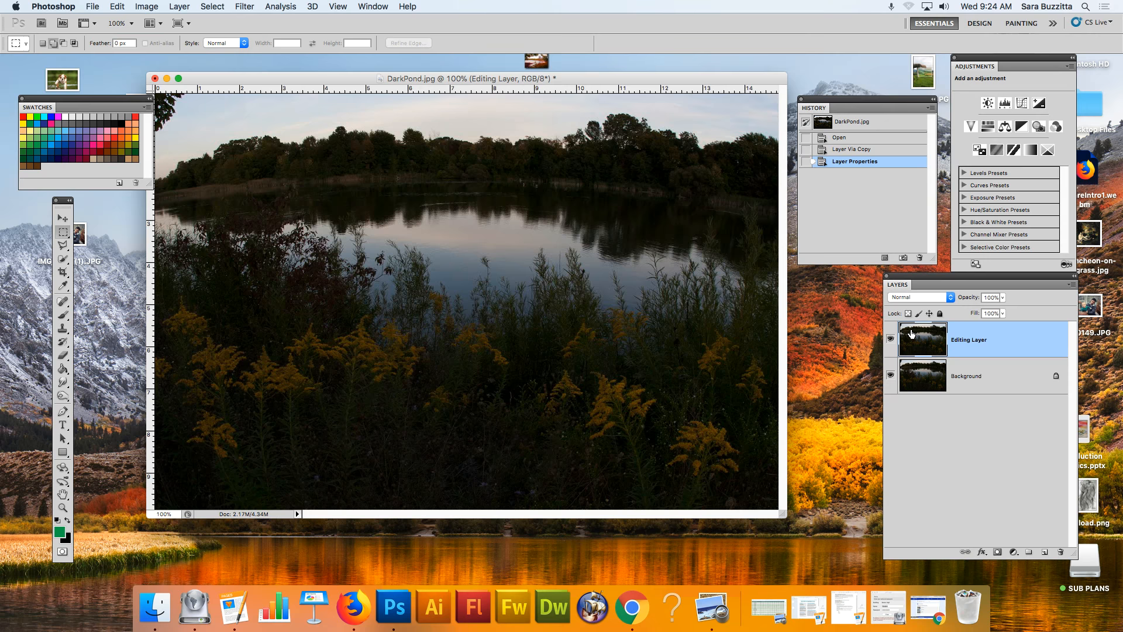
pyautogui.doubleClick(969, 341)
pyautogui.click(956, 279)
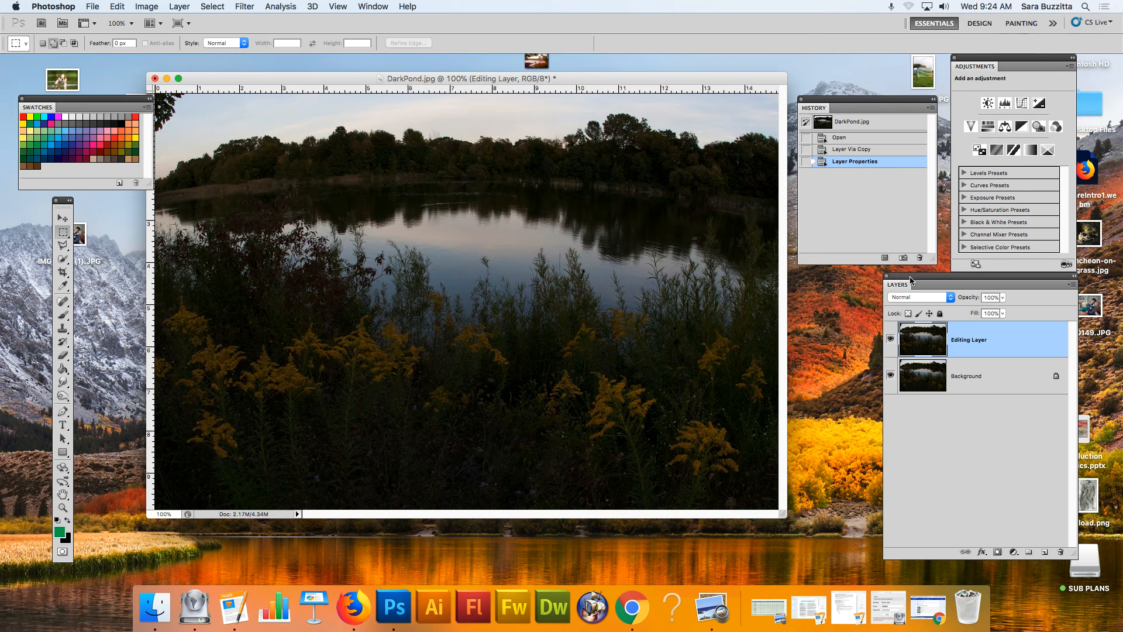
# Rearrange the Layers, Adjustments and History panels so they sit close together beside the image.
pyautogui.click(381, 6)
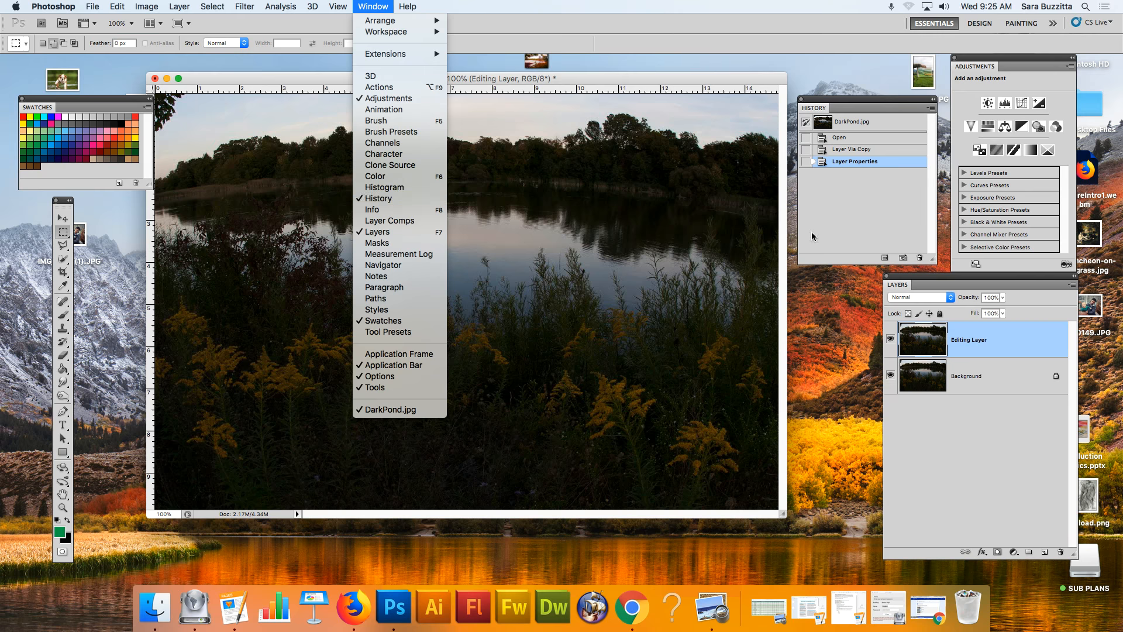
pyautogui.click(926, 283)
pyautogui.moveTo(900, 281)
pyautogui.mouseDown()
pyautogui.moveTo(897, 294)
pyautogui.moveTo(899, 274)
pyautogui.mouseUp()
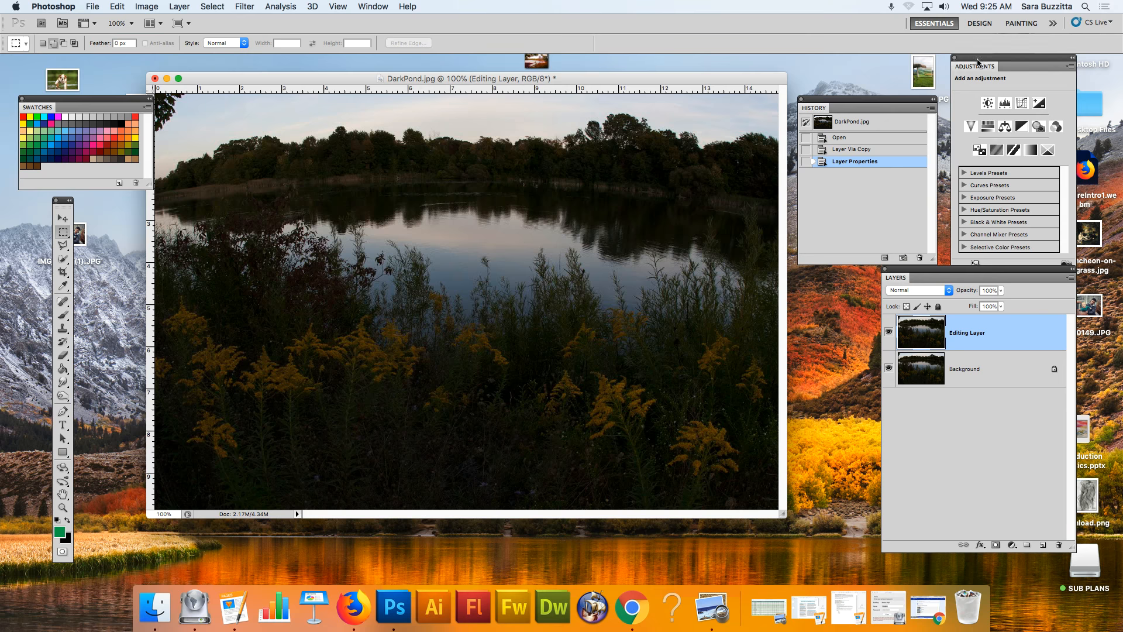
pyautogui.moveTo(985, 62); pyautogui.dragTo(977, 60)
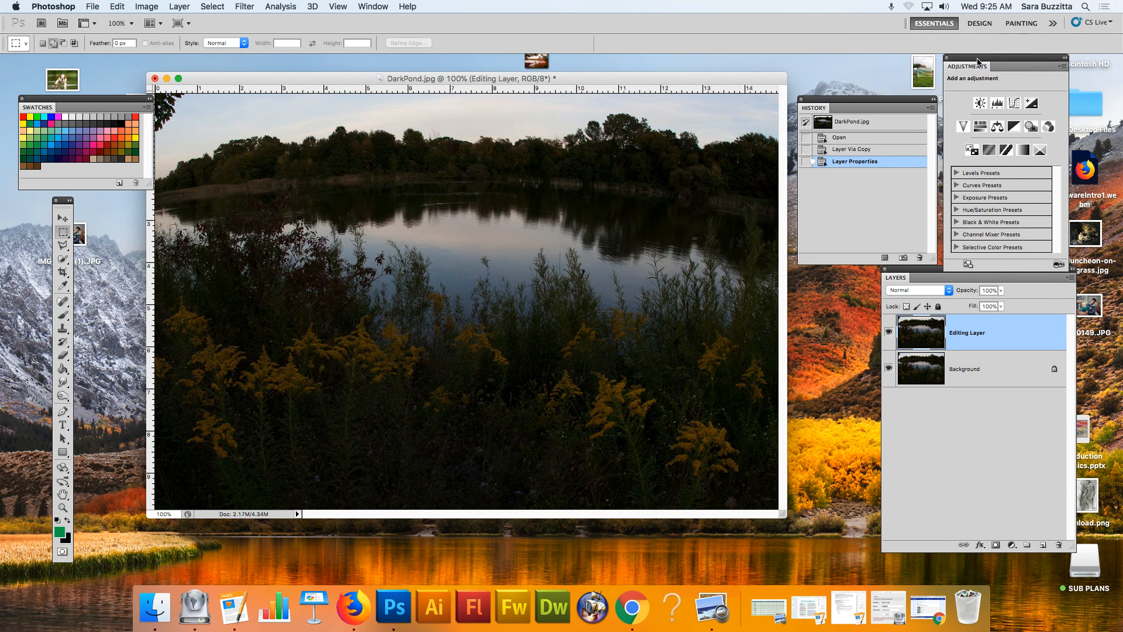
pyautogui.moveTo(846, 104); pyautogui.dragTo(852, 72)
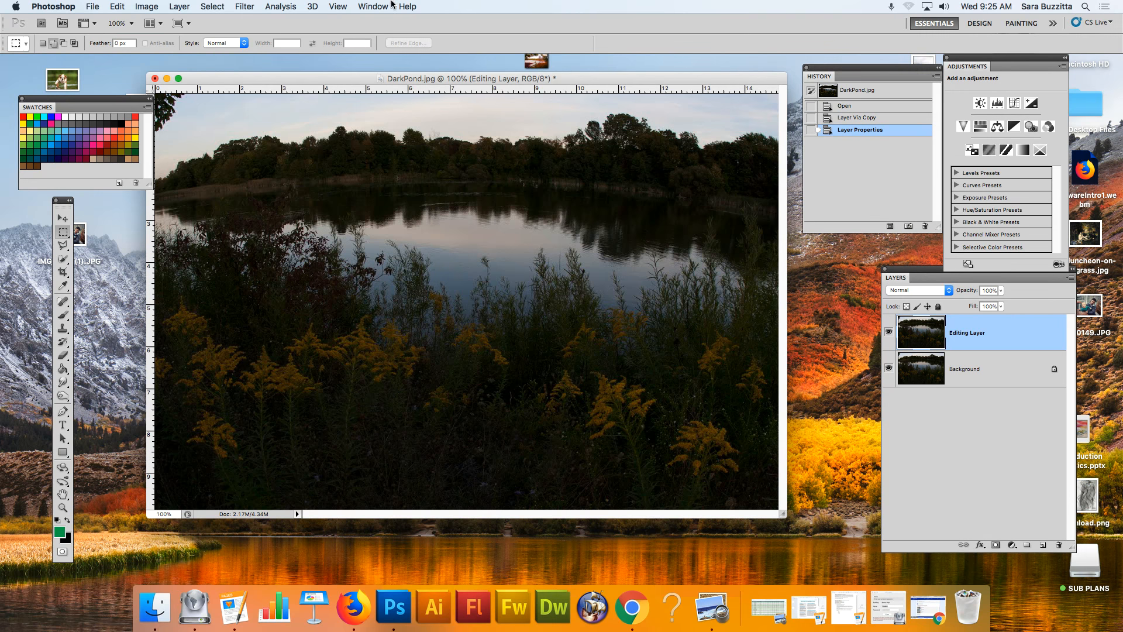
pyautogui.click(366, 5)
# Make Editing Layer the active layer and move the Layers panel down to uncover the bottom controls of the Adjustments panel.
pyautogui.click(998, 360)
pyautogui.click(997, 336)
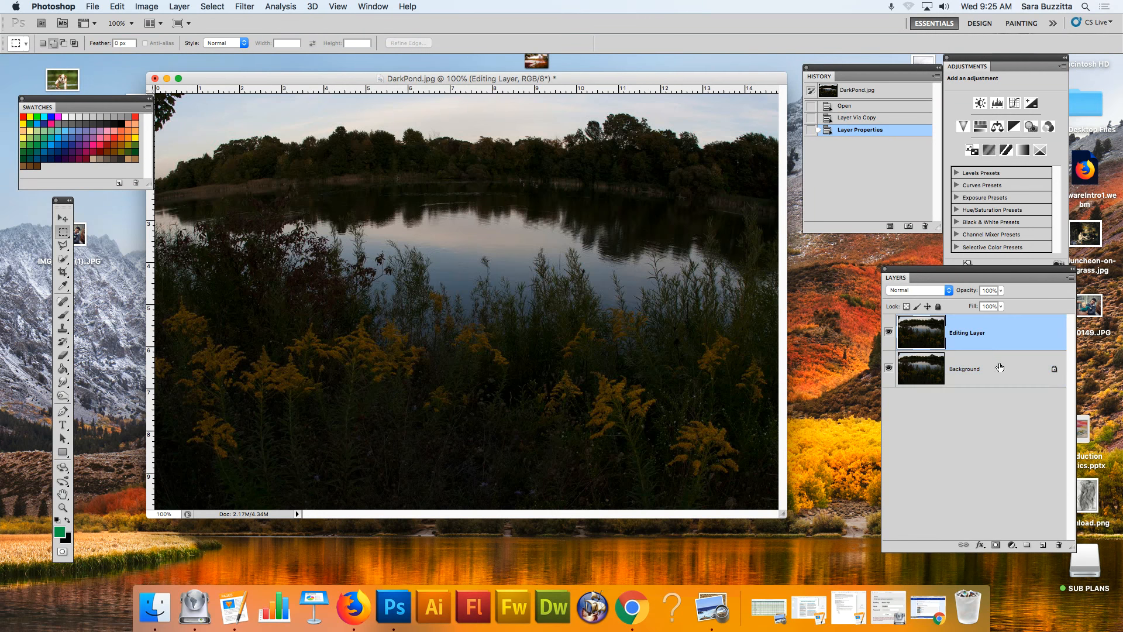
pyautogui.click(1000, 367)
pyautogui.click(997, 344)
pyautogui.click(1000, 376)
pyautogui.click(1012, 346)
pyautogui.moveTo(1026, 272)
pyautogui.mouseDown()
pyautogui.moveTo(1021, 290)
pyautogui.moveTo(1026, 279)
pyautogui.mouseUp()
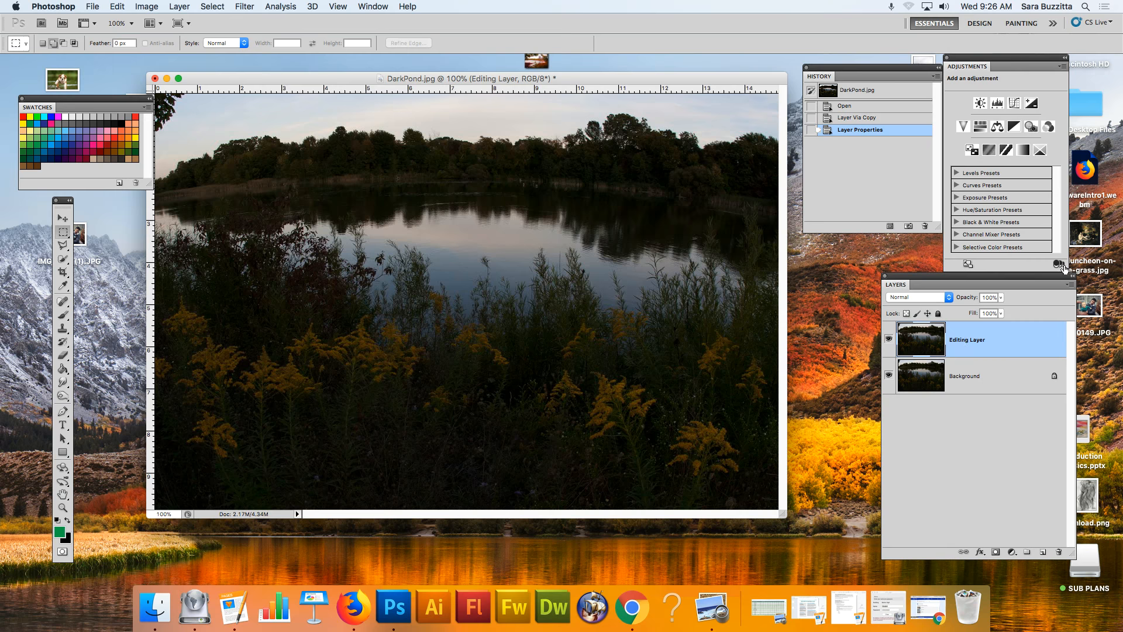
# Add a Levels adjustment layer with the midtones set to 2.06 and toggle the visibility of Editing Layer.
pyautogui.click(998, 104)
pyautogui.moveTo(1013, 168); pyautogui.dragTo(988, 168)
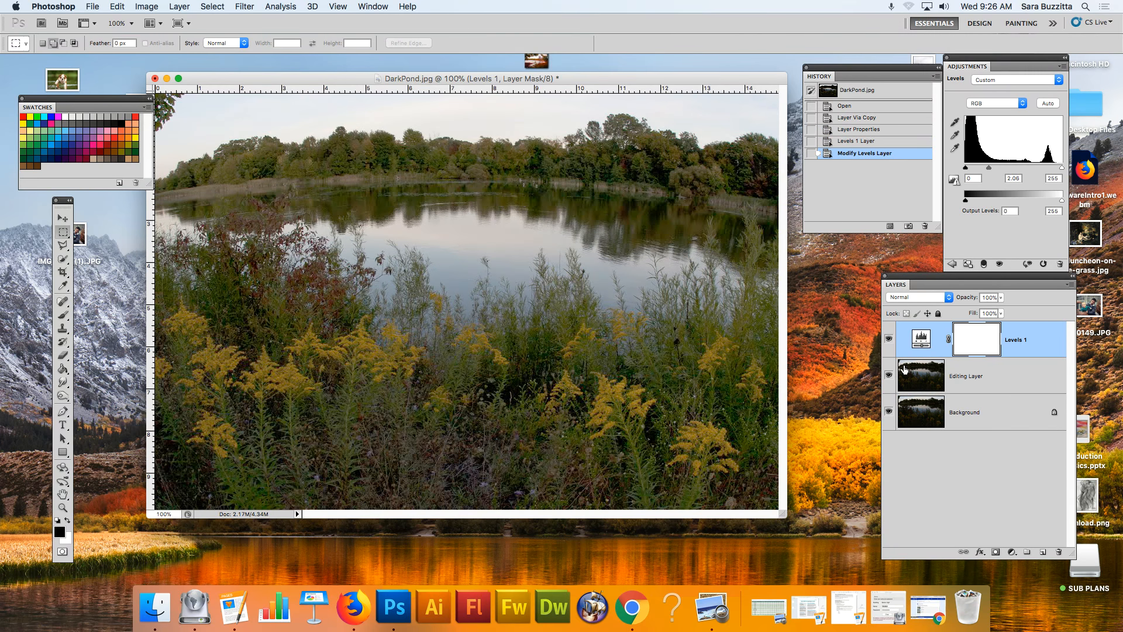
pyautogui.click(889, 376)
pyautogui.click(952, 264)
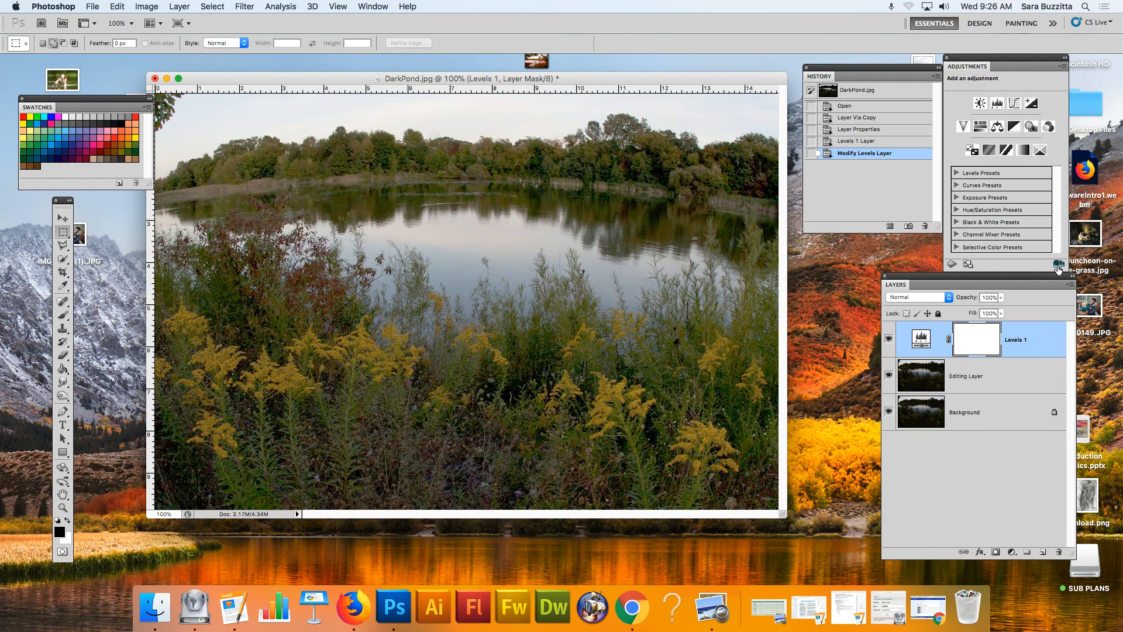
# Undo the Levels adjustment and the creation of its layer.
pyautogui.click(1041, 345)
pyautogui.press('z')
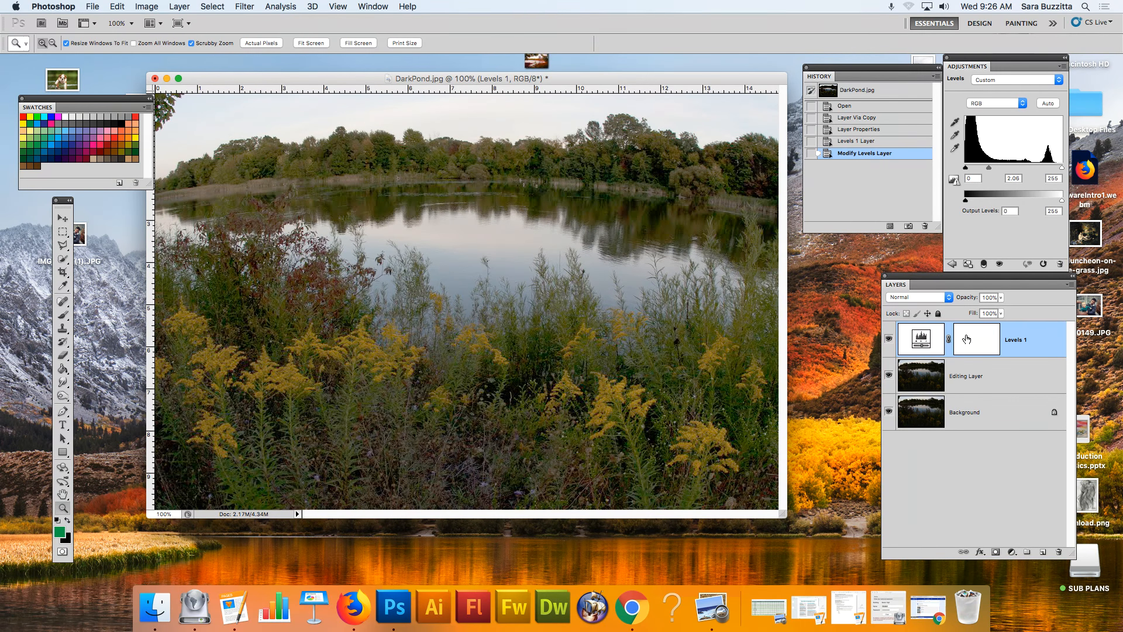
pyautogui.press('super+z')
pyautogui.press('super+alt+z')
pyautogui.press('super+alt+z')
pyautogui.rightClick(983, 341)
pyautogui.press('Escape')
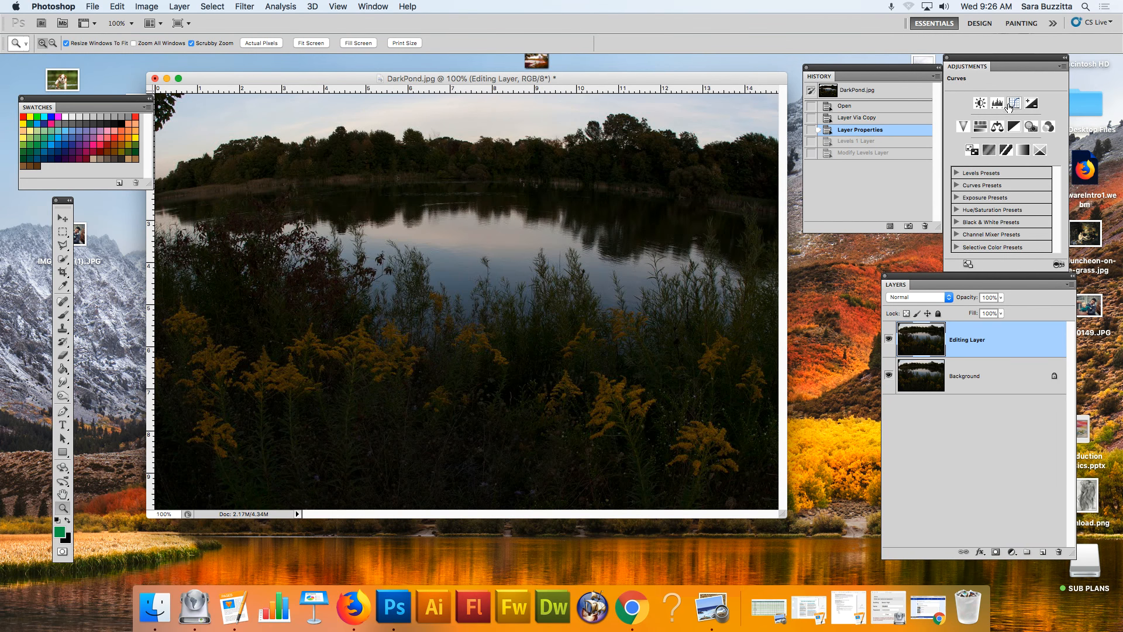
# Add a Hue/Saturation adjustment layer clipped to Editing Layer and set its Saturation to +97.
pyautogui.click(980, 126)
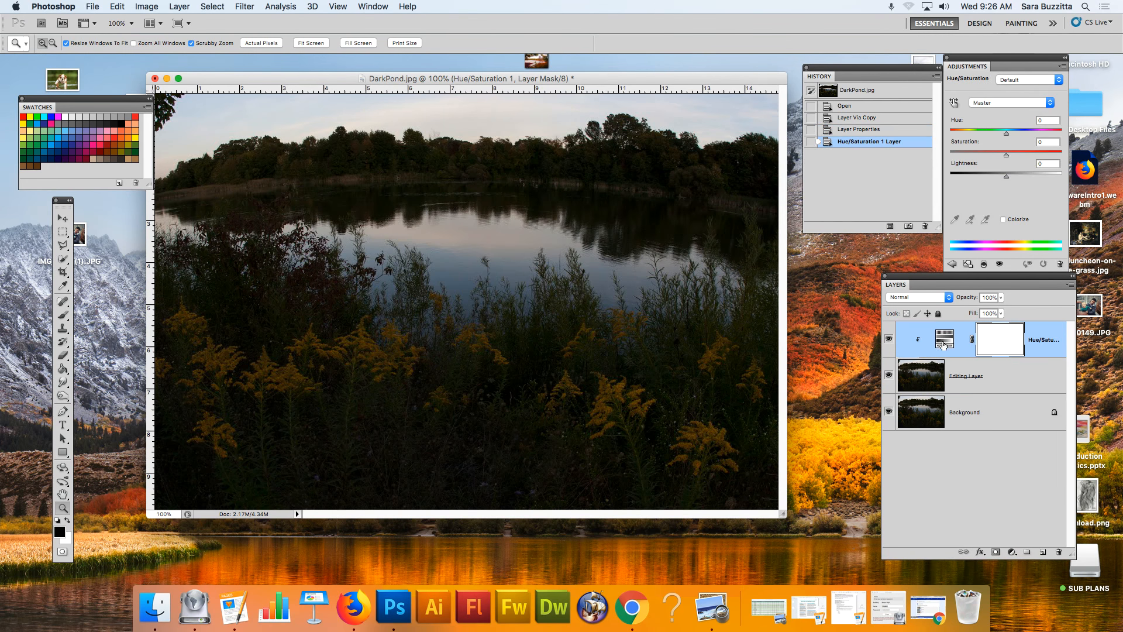
pyautogui.click(951, 264)
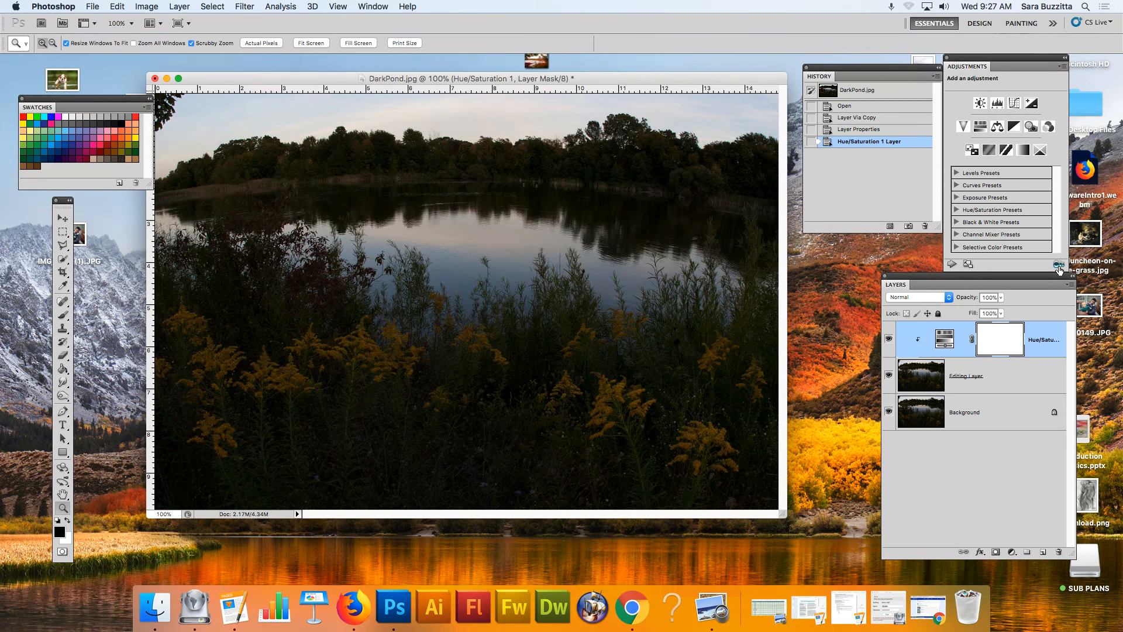
pyautogui.click(1060, 266)
pyautogui.click(945, 345)
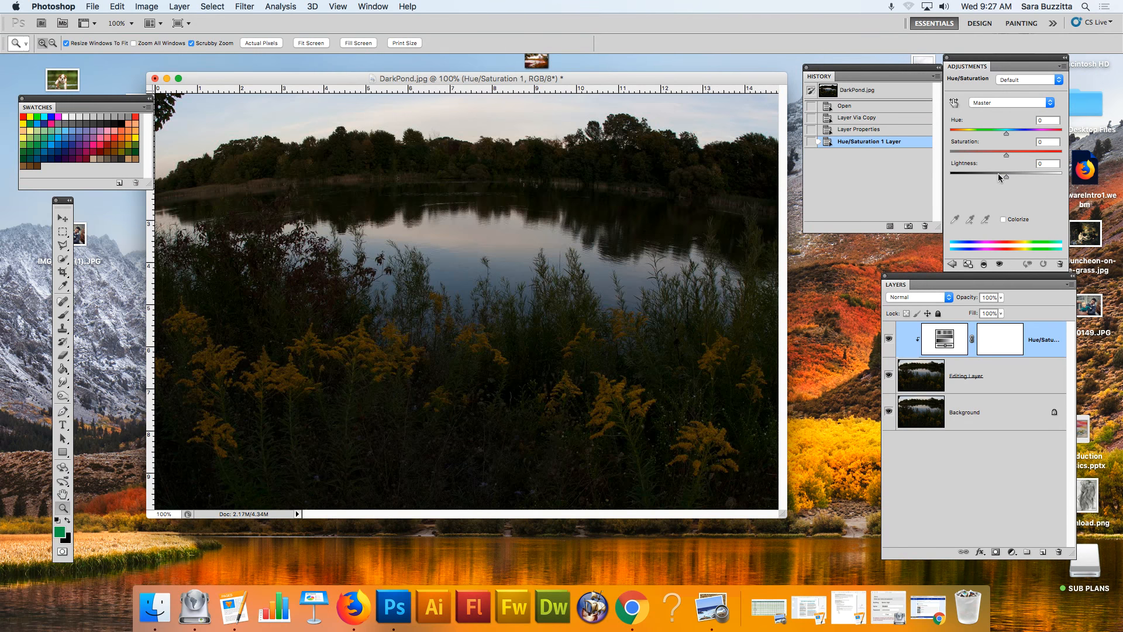
pyautogui.moveTo(1022, 152); pyautogui.dragTo(1060, 152)
# Toggle the visibility of Editing Layer to compare the image with and without the clipped Hue/Saturation adjustment.
pyautogui.click(889, 374)
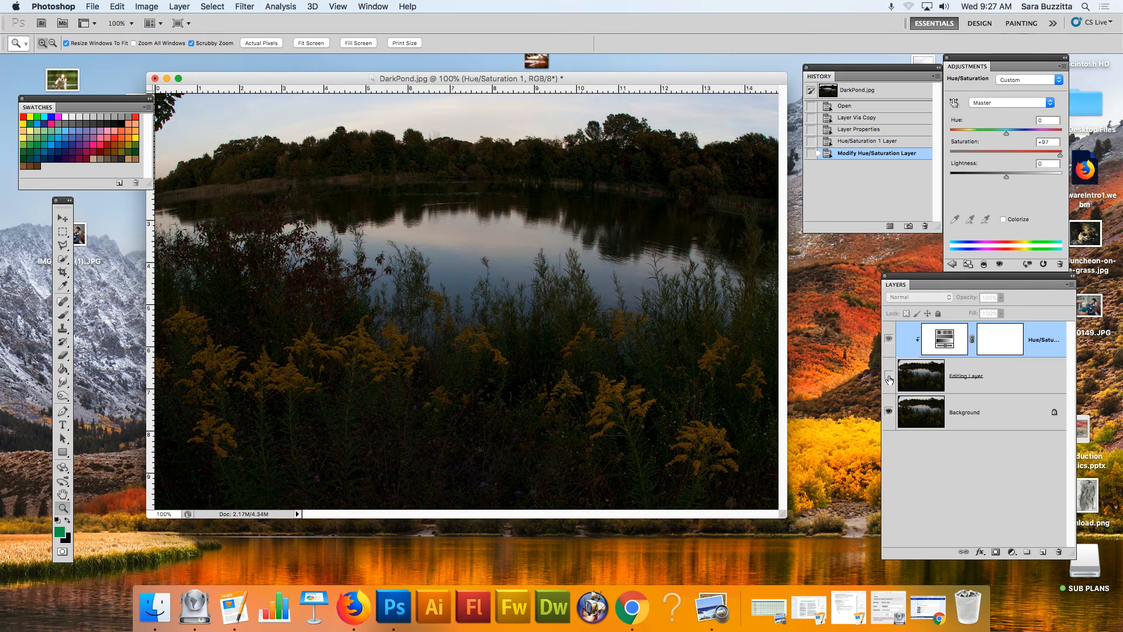
pyautogui.click(889, 375)
pyautogui.click(888, 375)
pyautogui.click(888, 376)
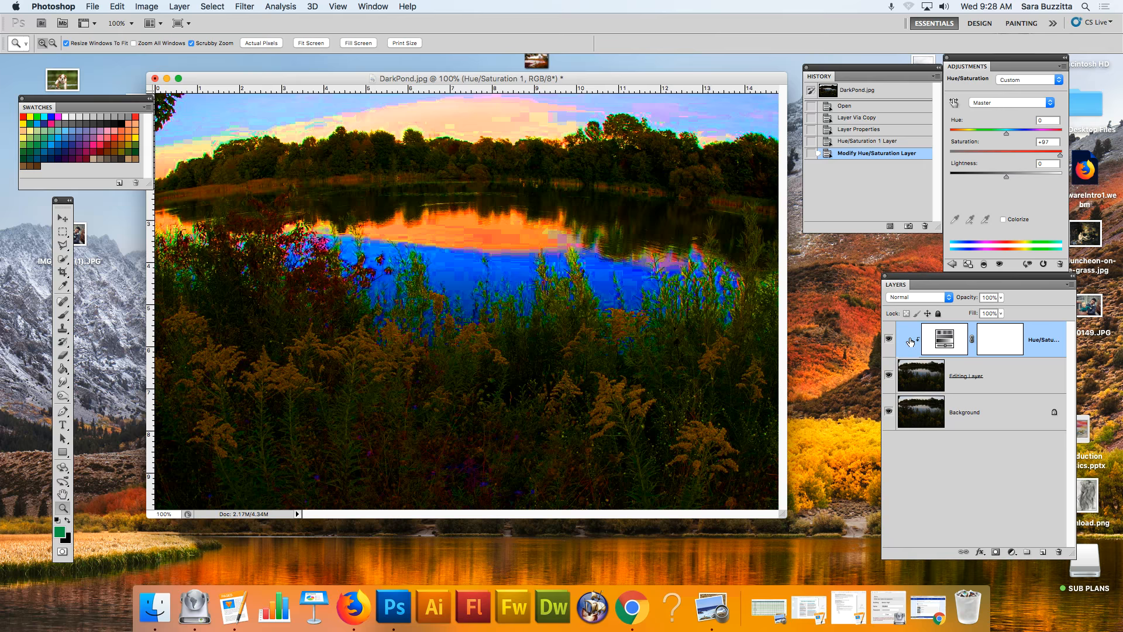
pyautogui.click(1058, 265)
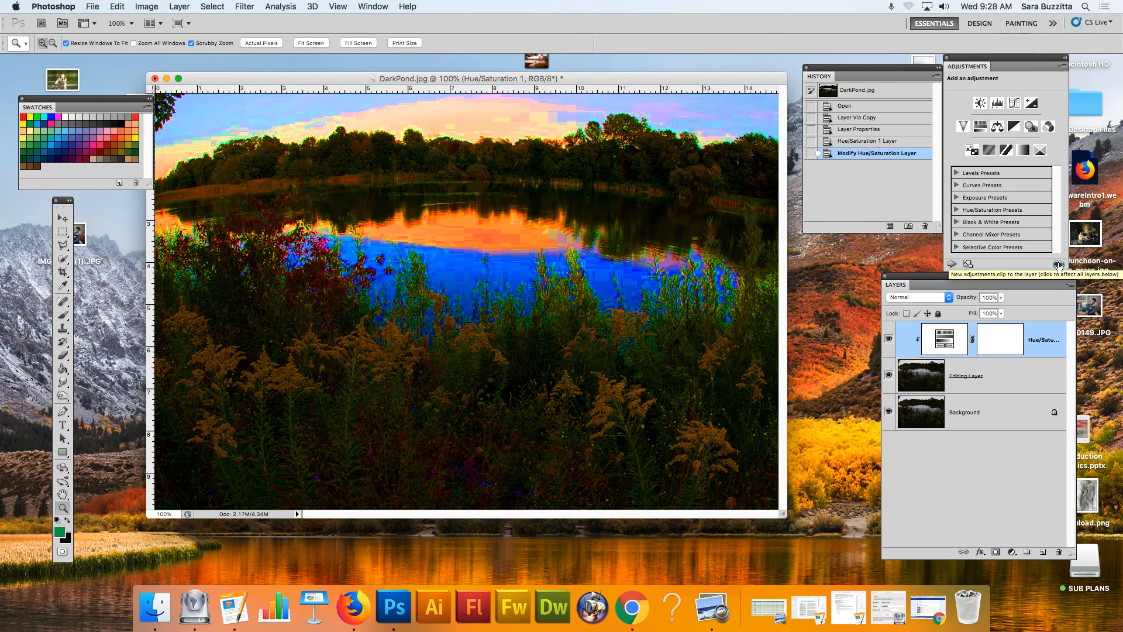
pyautogui.rightClick(914, 346)
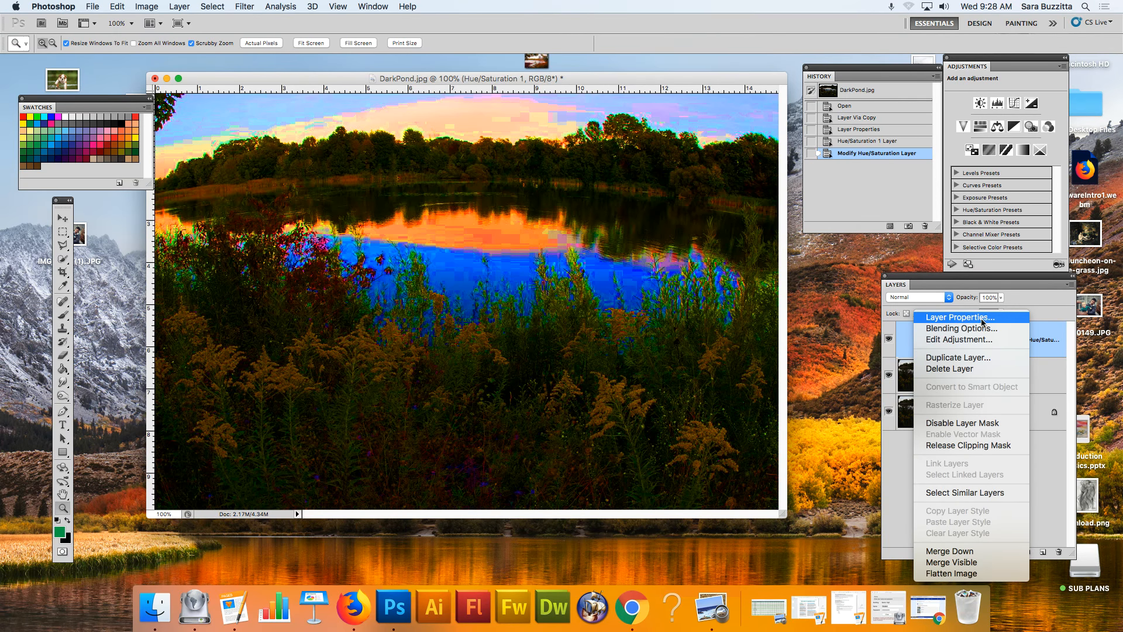
pyautogui.click(901, 342)
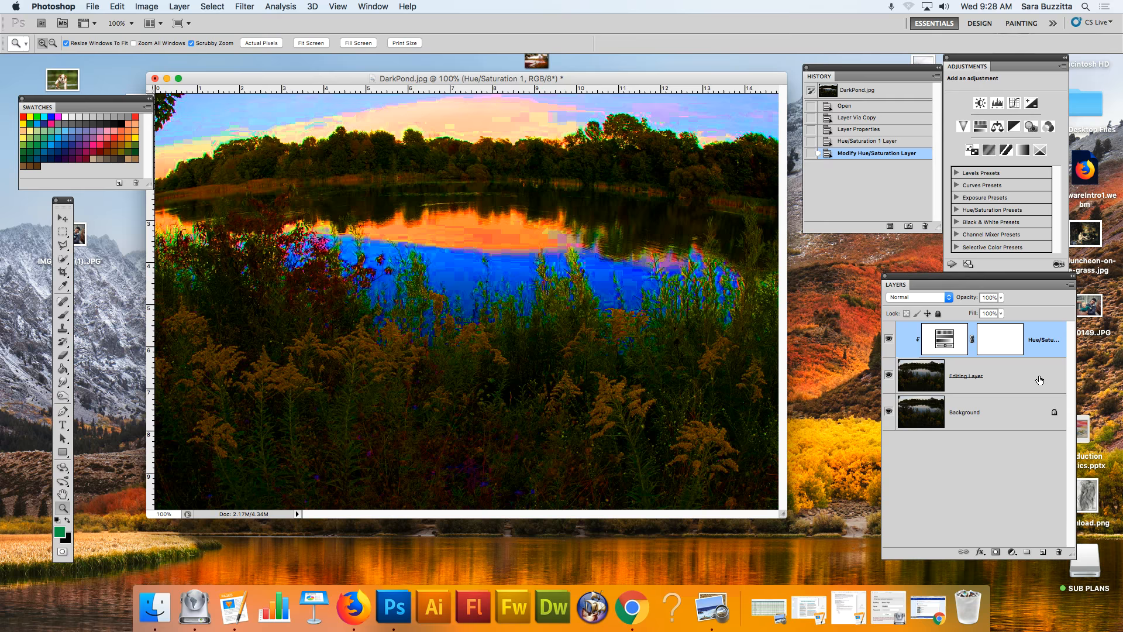
# Shrink the Layers panel to a narrower and shorter size with the Hue/Saturation layer active.
pyautogui.click(1045, 345)
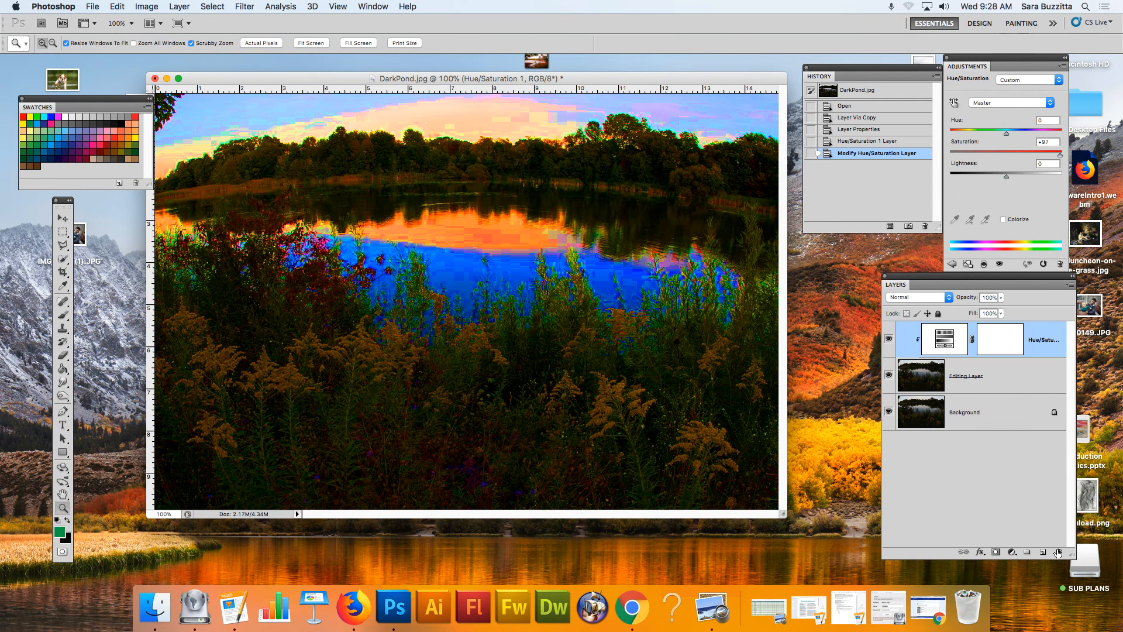
pyautogui.moveTo(1072, 553); pyautogui.dragTo(1074, 553)
pyautogui.moveTo(1072, 542); pyautogui.dragTo(1053, 485)
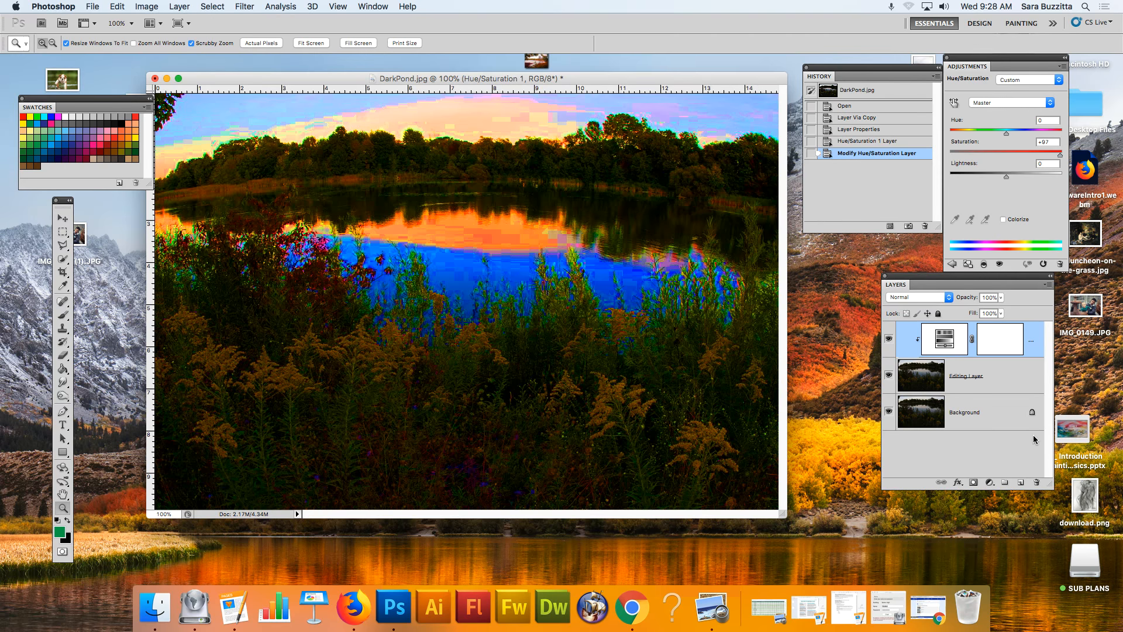
# Delete the Hue/Saturation adjustment layer.
pyautogui.click(1036, 481)
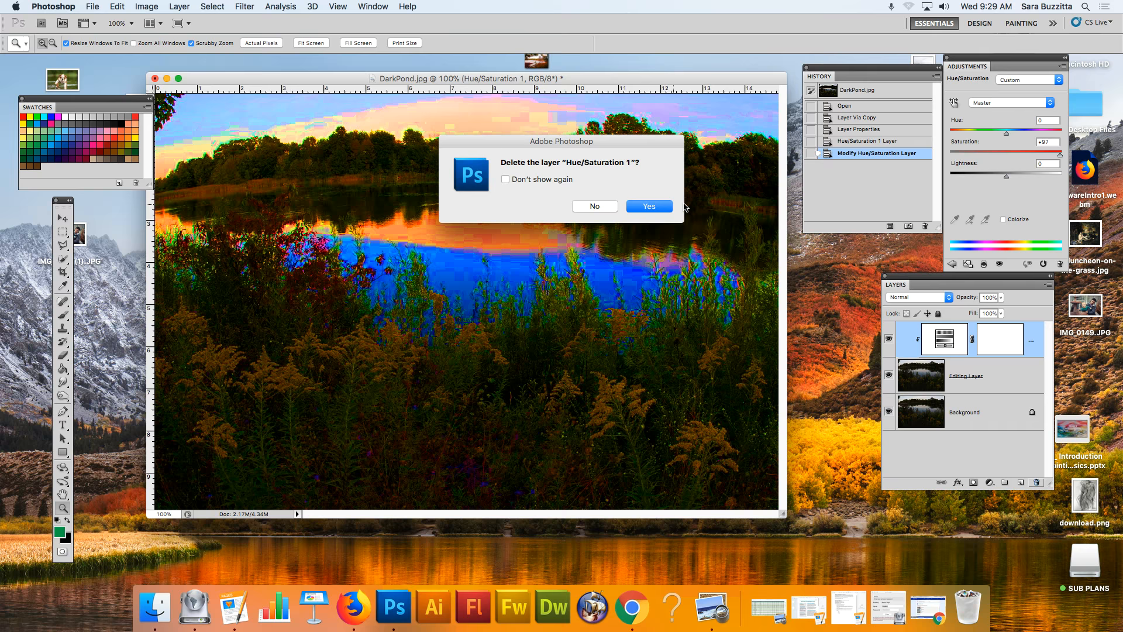
pyautogui.click(649, 206)
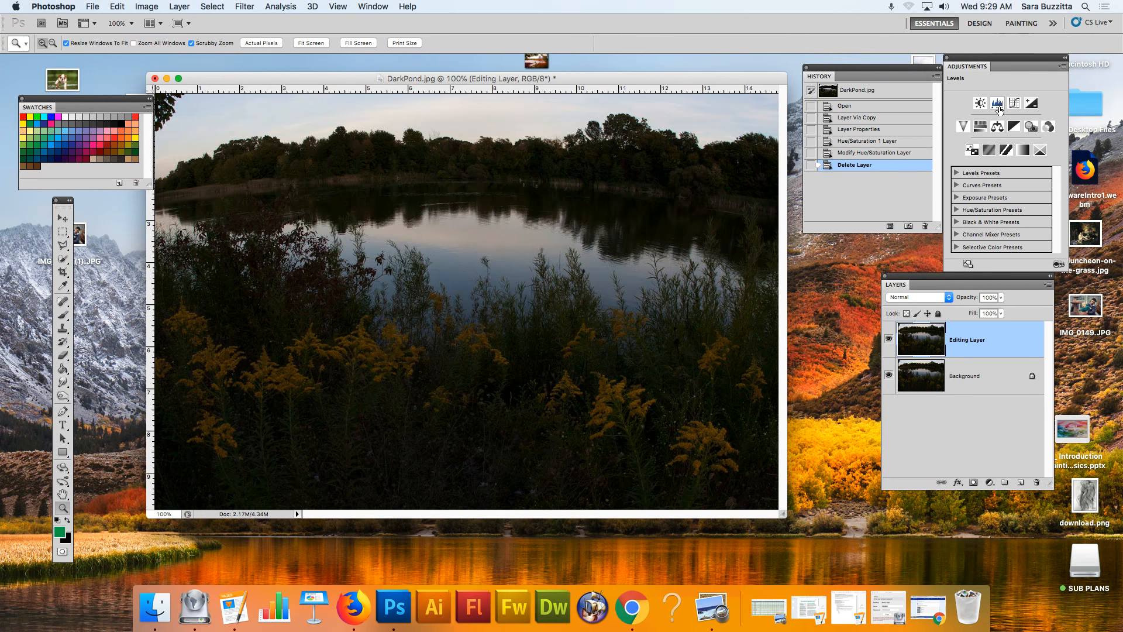
# Add a Levels adjustment layer clipped to Editing Layer and set its midtone input to 1.16.
pyautogui.click(998, 109)
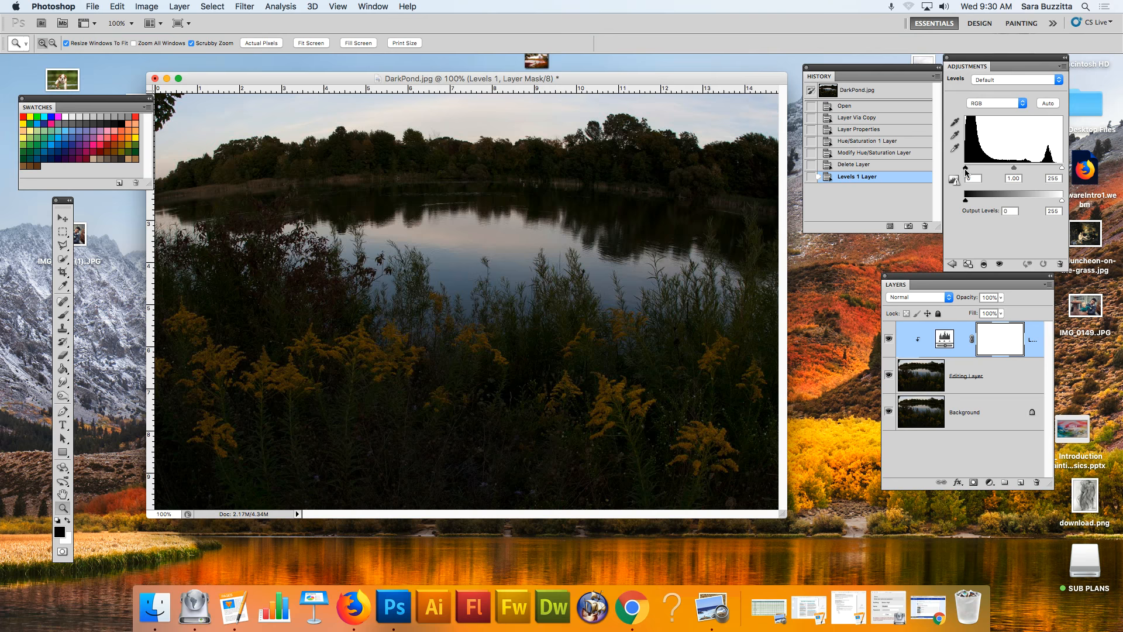
pyautogui.moveTo(966, 169)
pyautogui.mouseDown()
pyautogui.moveTo(992, 168)
pyautogui.moveTo(963, 169)
pyautogui.mouseUp()
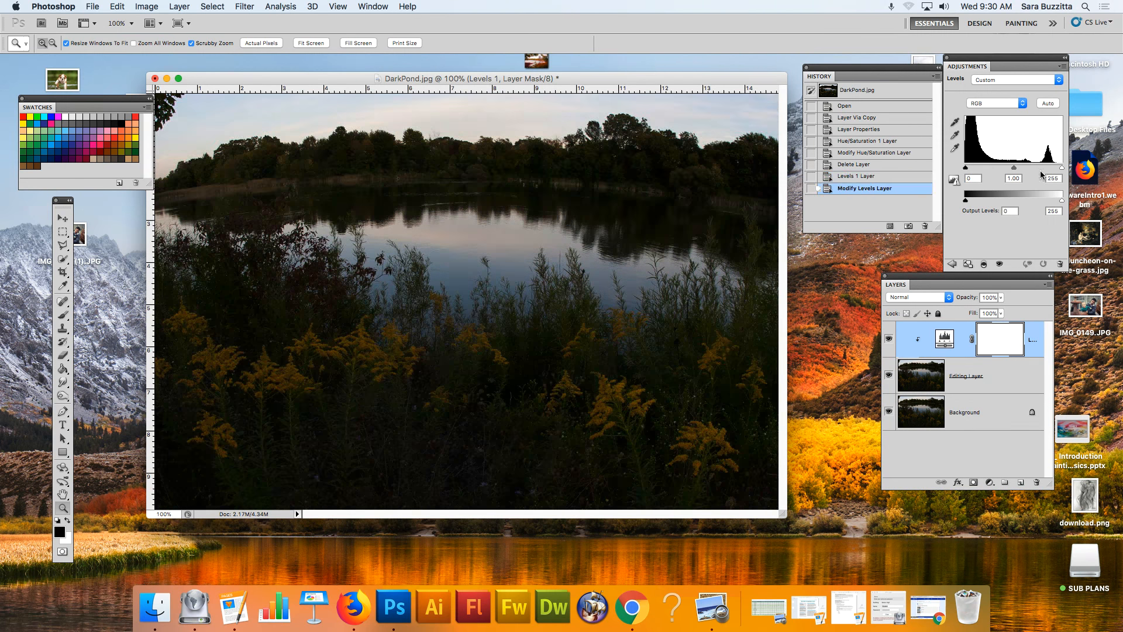
pyautogui.moveTo(1062, 169); pyautogui.dragTo(1012, 170)
pyautogui.moveTo(1013, 168)
pyautogui.mouseDown()
pyautogui.moveTo(992, 170)
pyautogui.moveTo(1014, 159)
pyautogui.mouseUp()
pyautogui.moveTo(1014, 168); pyautogui.dragTo(964, 204)
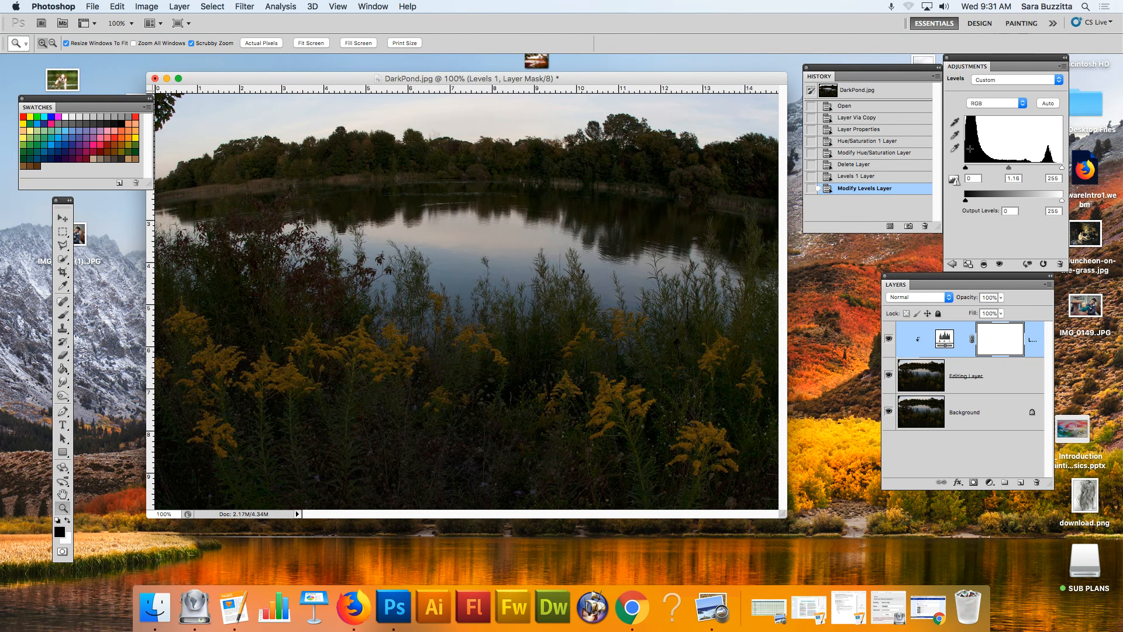
# View the Green channel's histogram in the Levels adjustment and return to the RGB channel.
pyautogui.click(1016, 104)
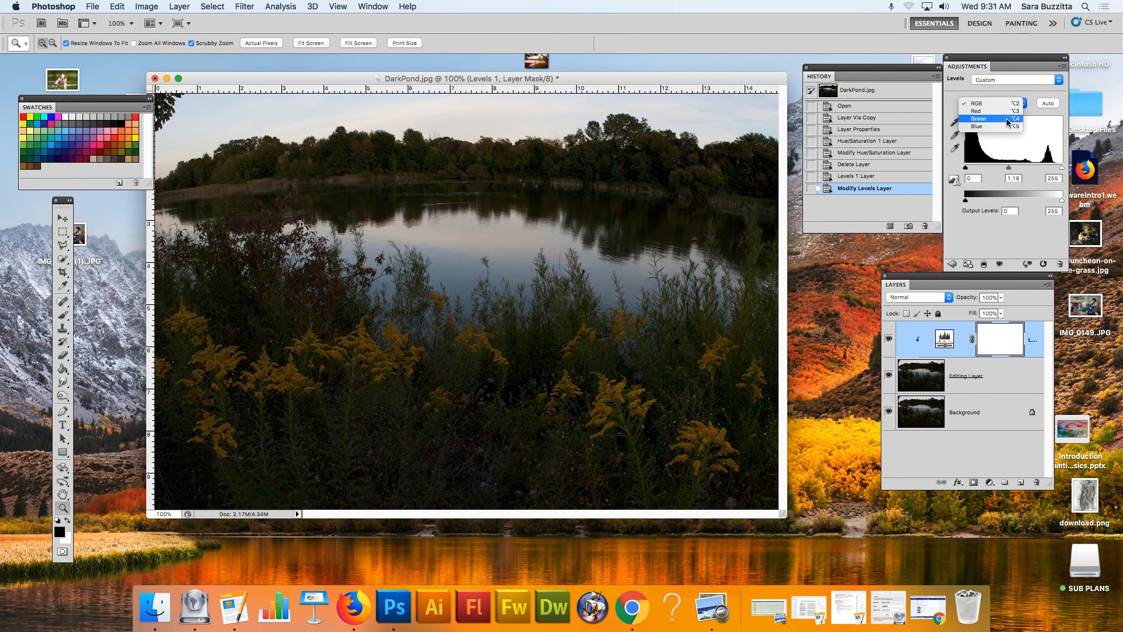
pyautogui.click(1010, 119)
pyautogui.moveTo(1013, 171)
pyautogui.mouseDown()
pyautogui.moveTo(1034, 171)
pyautogui.moveTo(1001, 170)
pyautogui.moveTo(1014, 170)
pyautogui.mouseUp()
pyautogui.click(1021, 107)
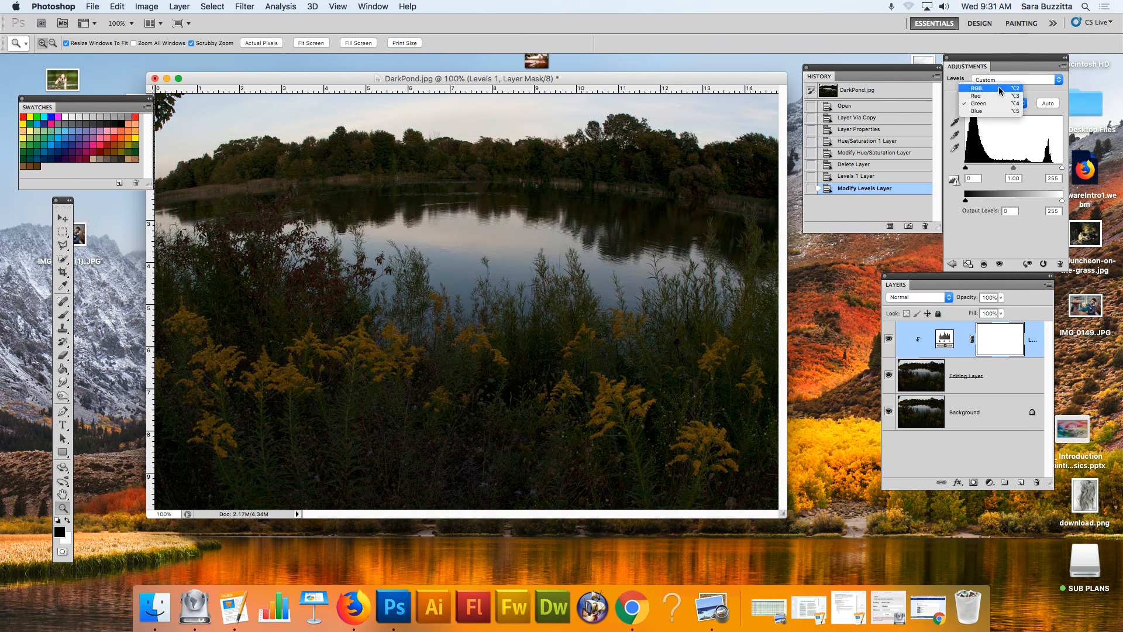
pyautogui.click(998, 86)
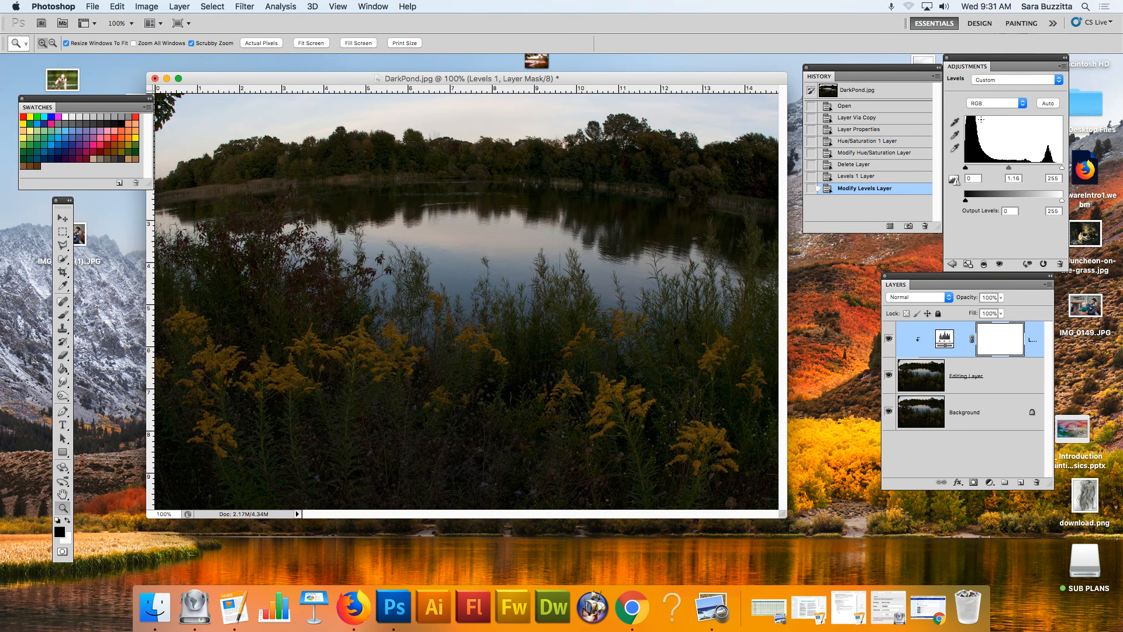
# Try the automatic correction on the Levels adjustment and undo it.
pyautogui.click(1048, 104)
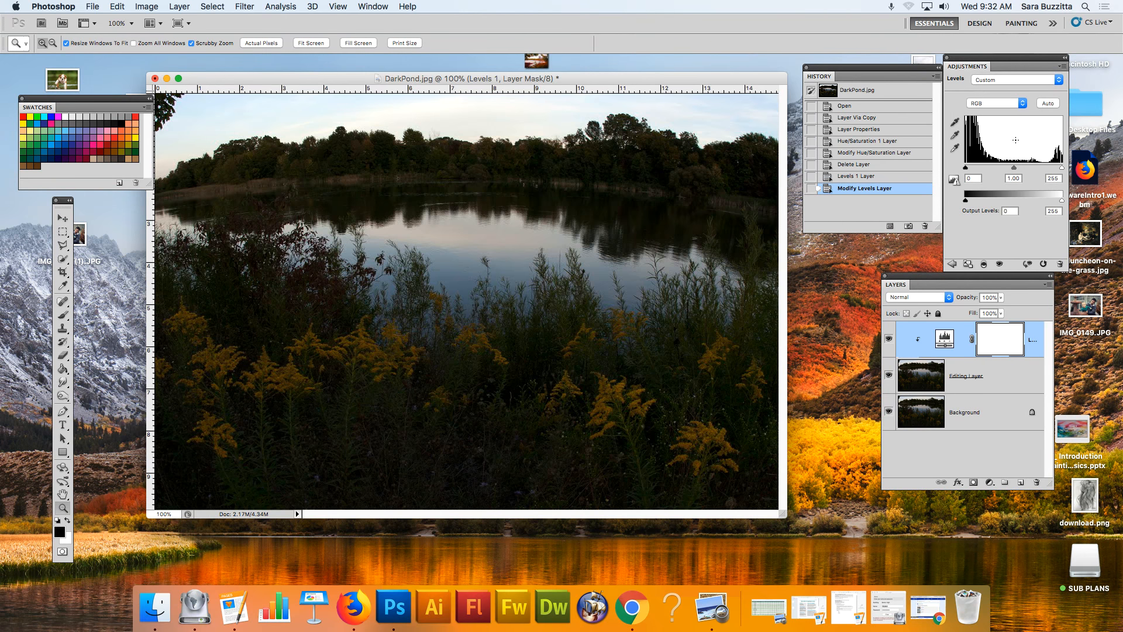
pyautogui.press('alt')
pyautogui.press('super+z')
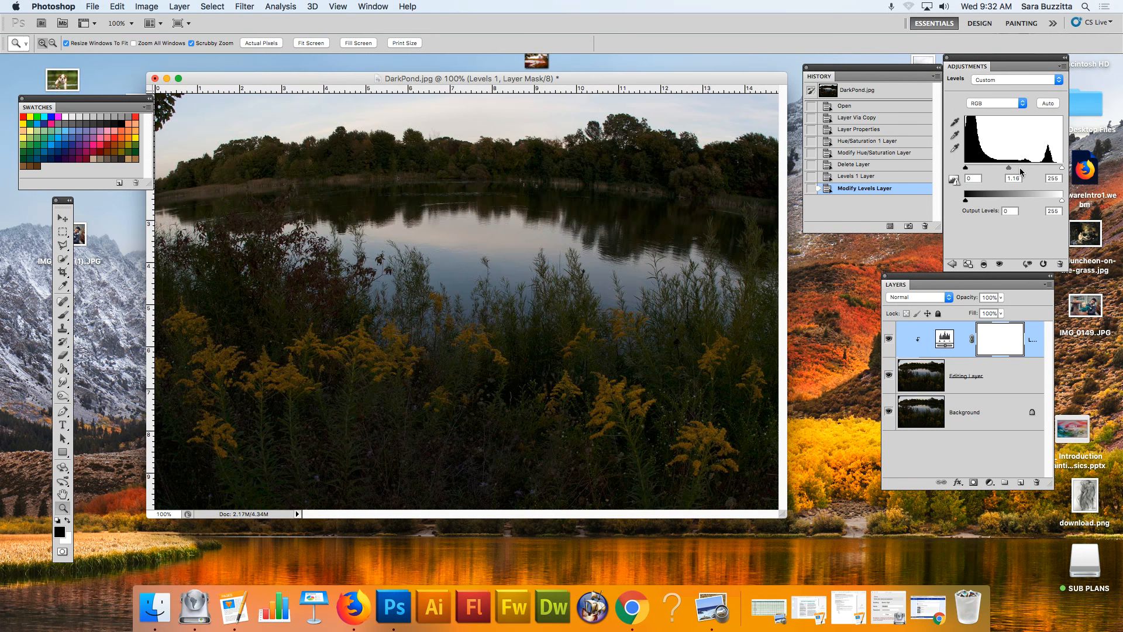
# Undo the Levels modification, restore it from the history, and select the Levels layer's mask.
pyautogui.press('super+z')
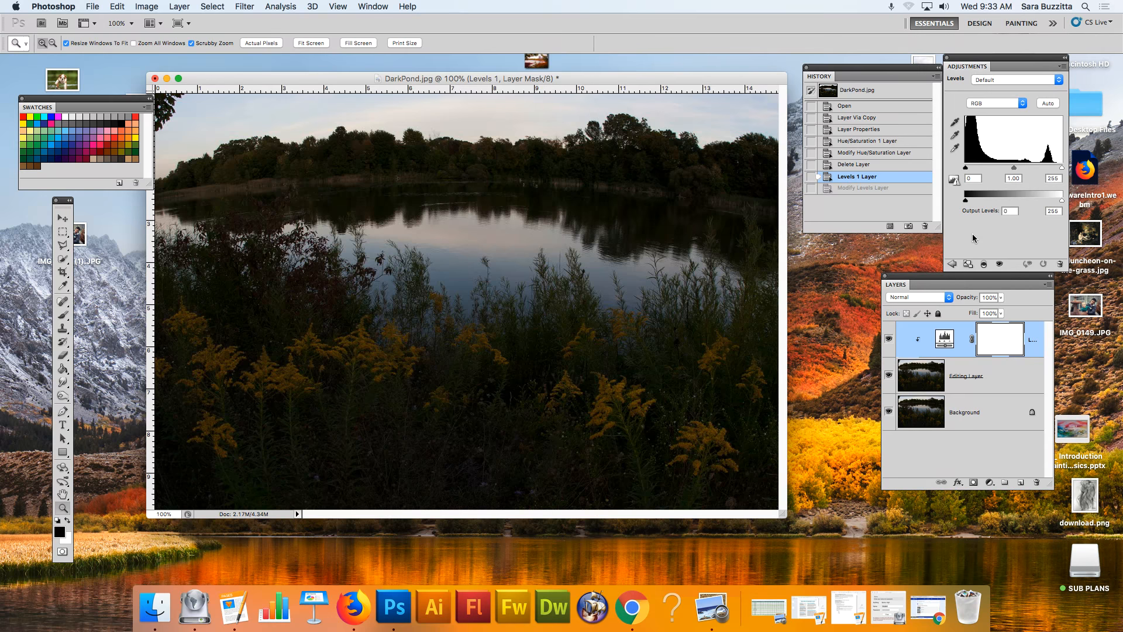
pyautogui.click(889, 189)
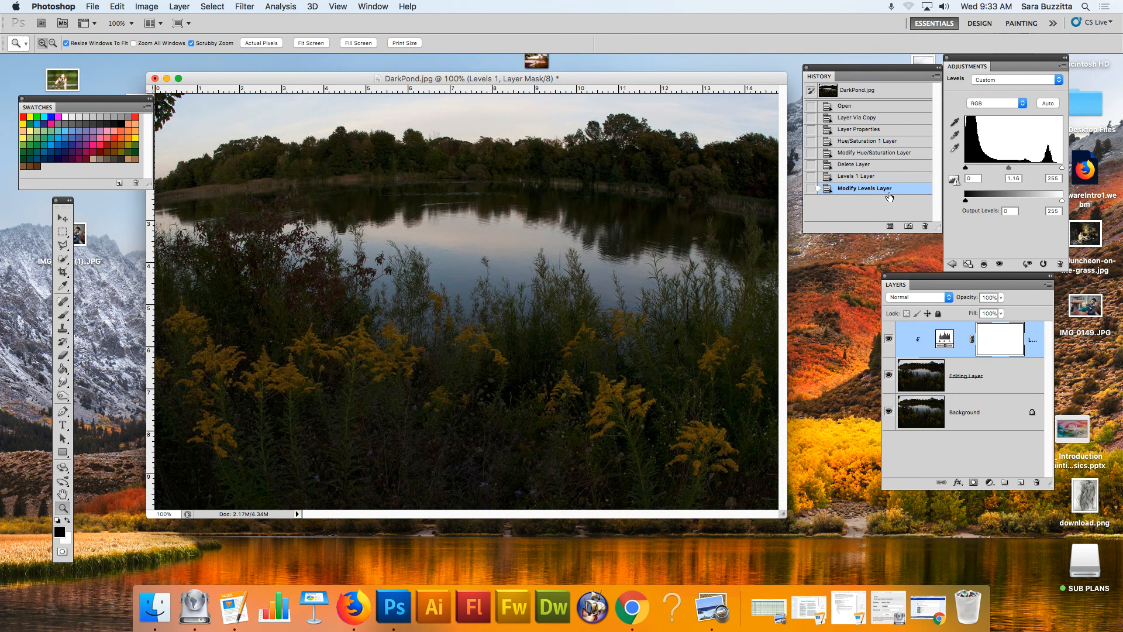
pyautogui.click(986, 348)
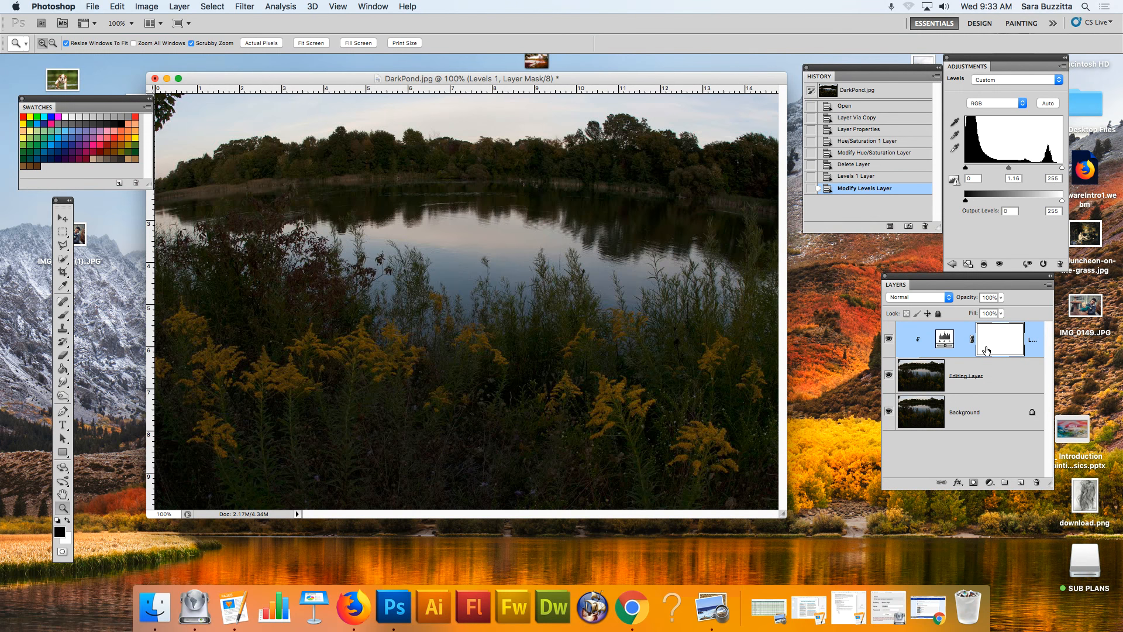
# Try sampling the Levels black point from the plants in front of the water, and undo back to the default Levels settings.
pyautogui.click(955, 122)
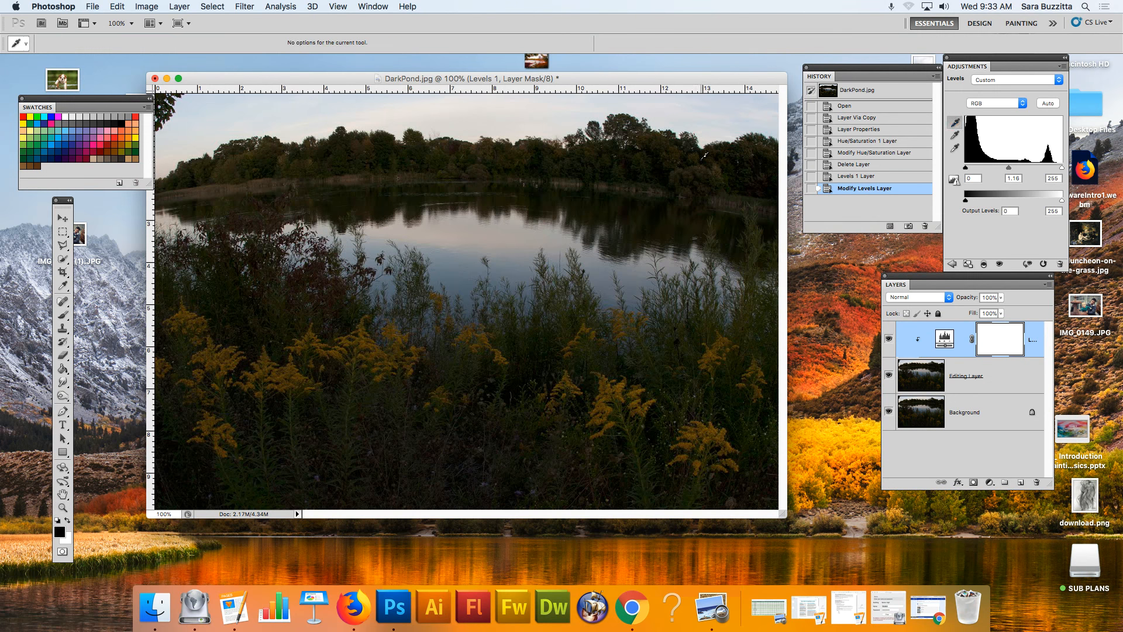
pyautogui.click(606, 257)
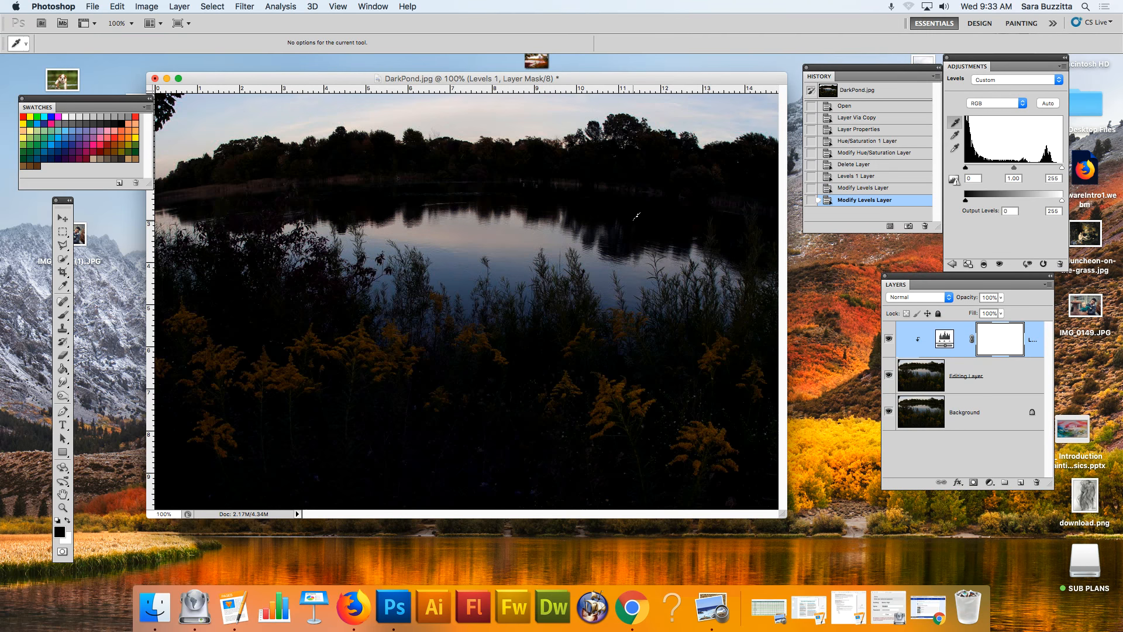
pyautogui.press('super+z')
pyautogui.press('alt+super+z')
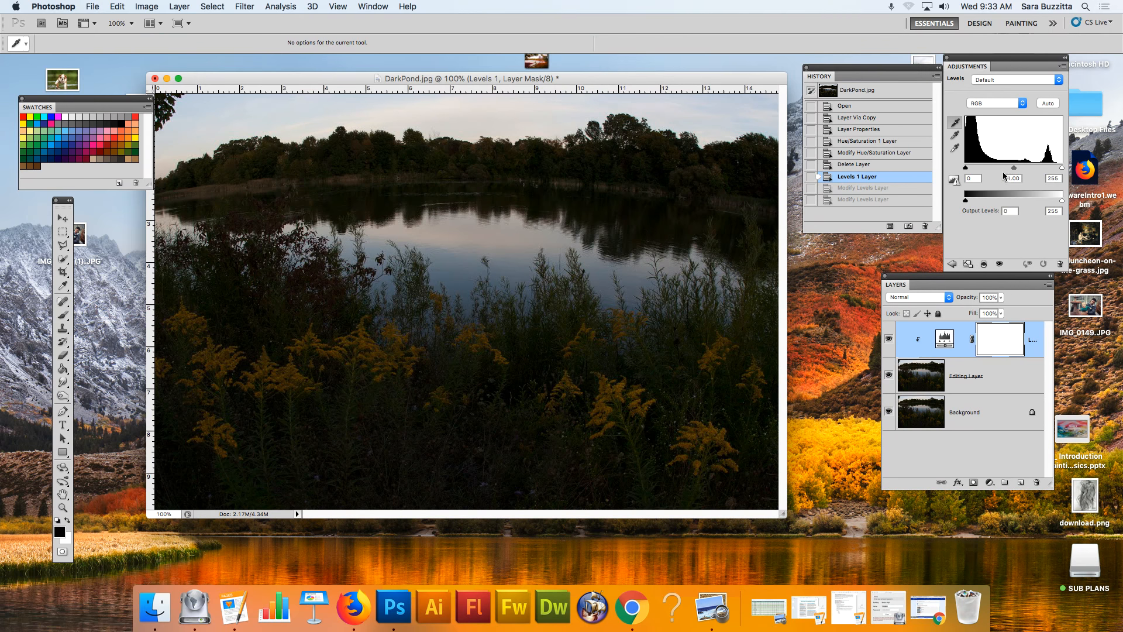
# Sample the Levels gray point from the pond water and the white point from the sky.
pyautogui.click(955, 121)
pyautogui.click(955, 139)
pyautogui.click(512, 236)
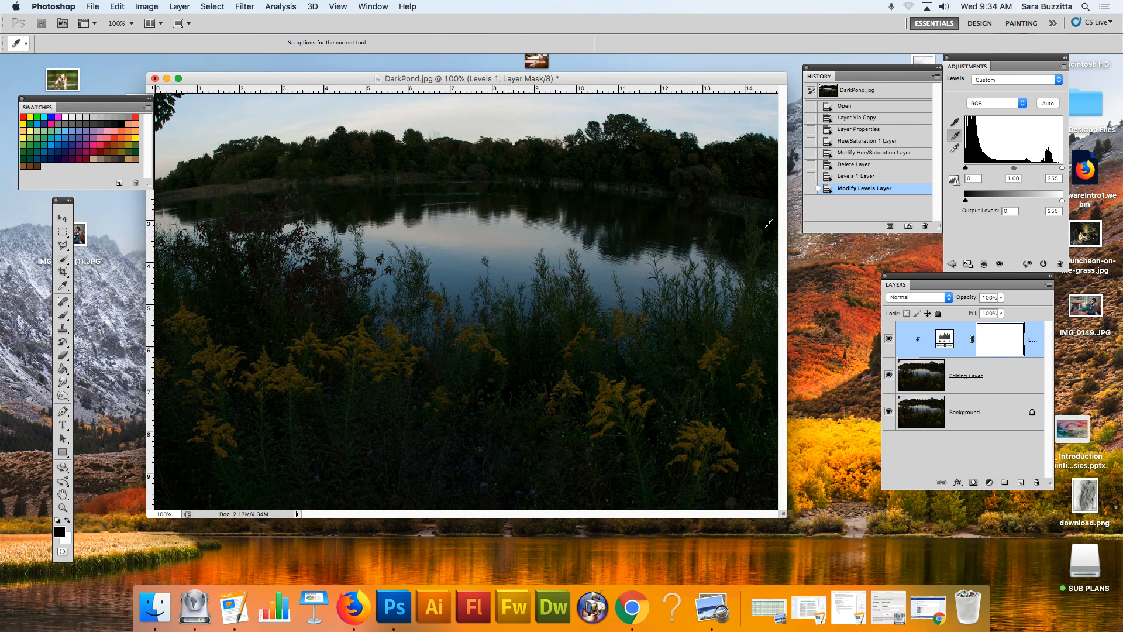
pyautogui.click(957, 152)
pyautogui.click(544, 113)
# Sample the Levels black point from the tree line and foreground plants, and undo back to before the Levels layer was added.
pyautogui.click(955, 122)
pyautogui.click(651, 167)
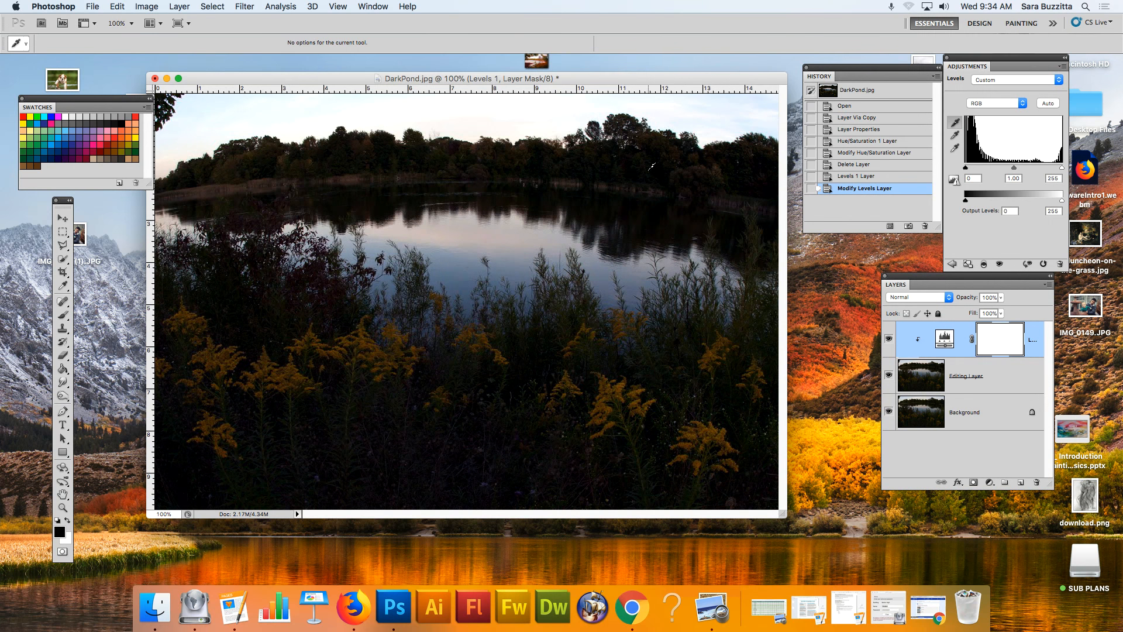
pyautogui.click(579, 327)
pyautogui.click(572, 322)
pyautogui.click(579, 331)
pyautogui.click(655, 297)
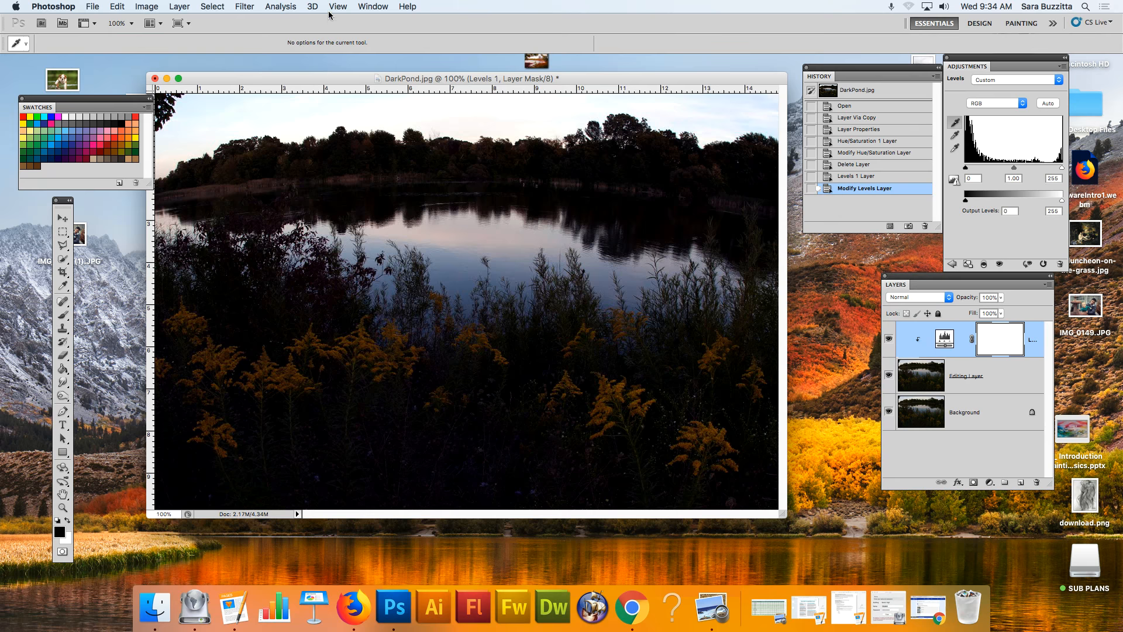
pyautogui.press('super+z')
pyautogui.press('super+alt+z')
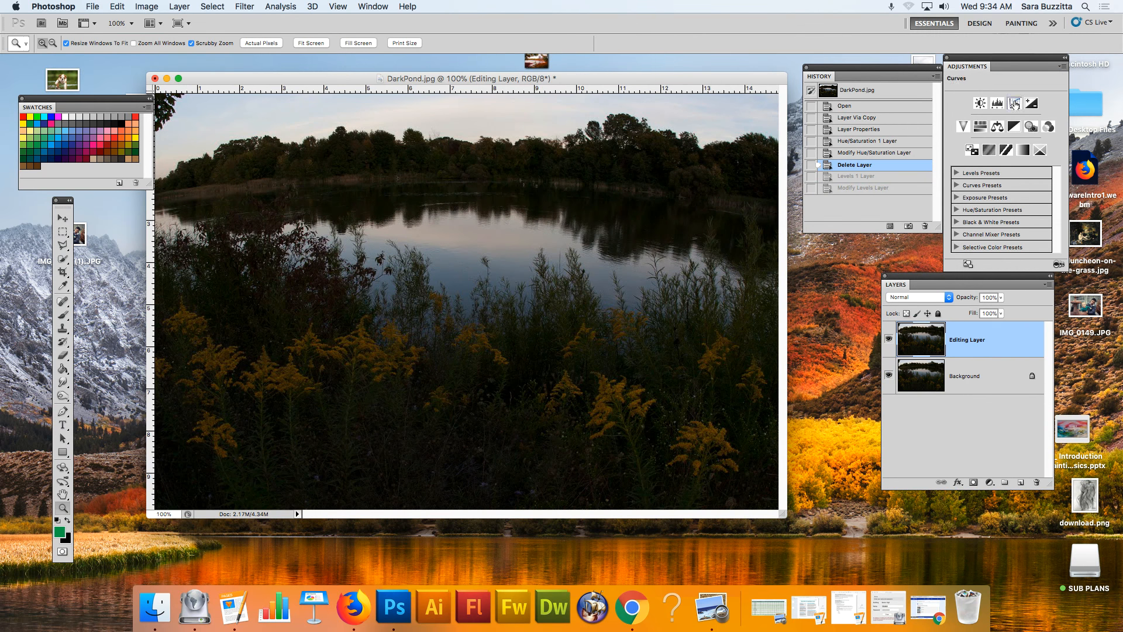
# Add a Curves adjustment layer clipped to Editing Layer with its default curve.
pyautogui.click(1015, 103)
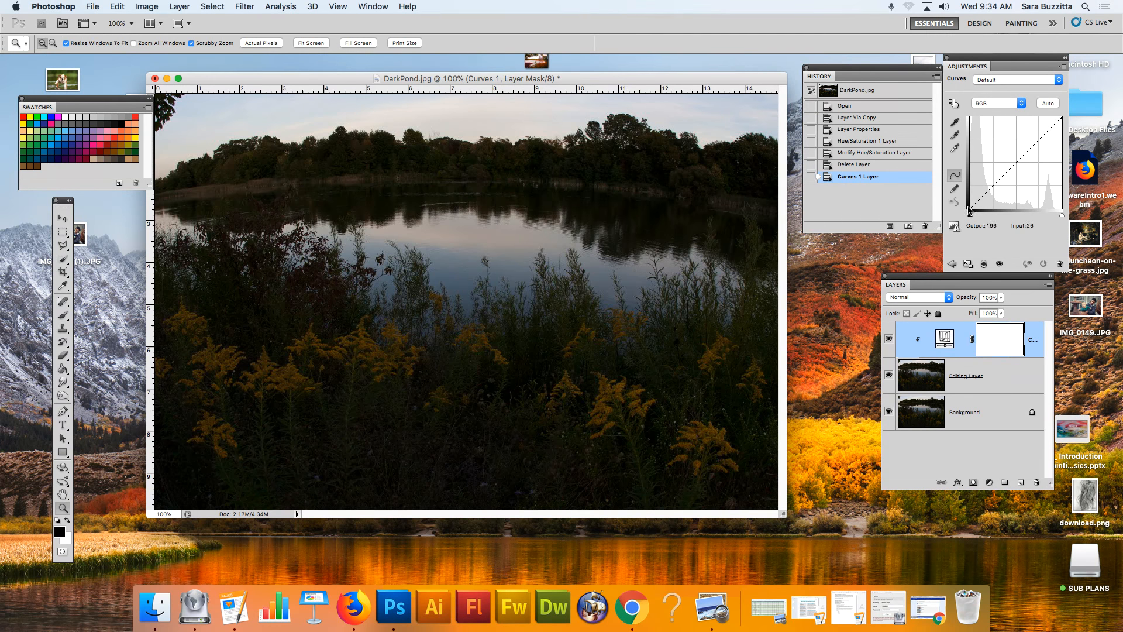
pyautogui.click(952, 263)
# Add a Levels adjustment layer above the Curves layer and set its midtone input to 1.49.
pyautogui.click(1004, 104)
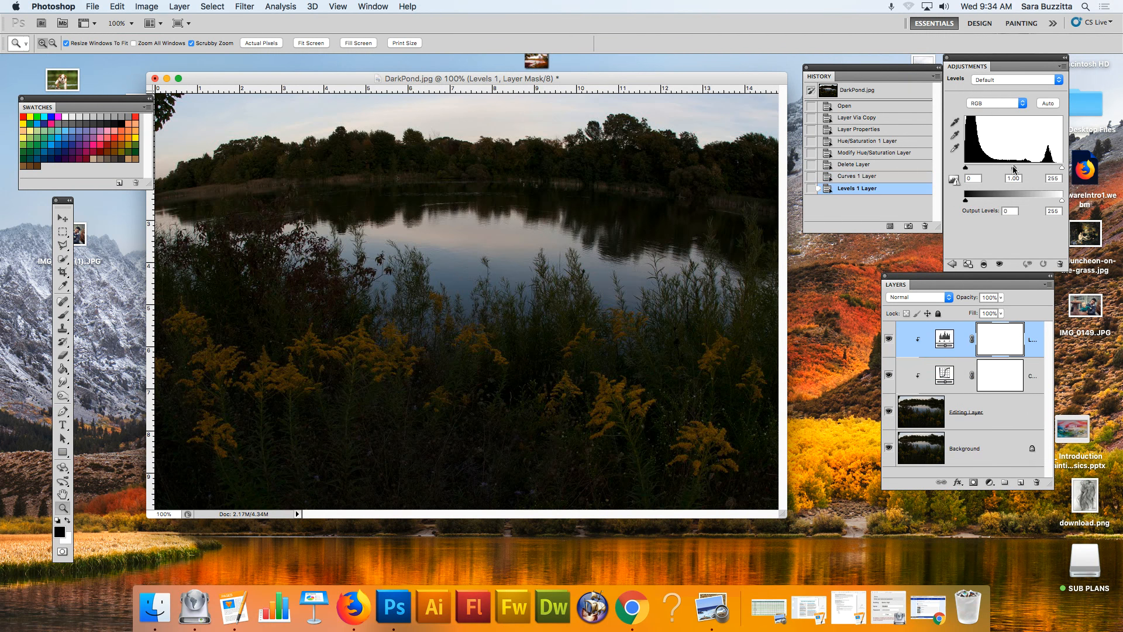
pyautogui.moveTo(1013, 167); pyautogui.dragTo(996, 168)
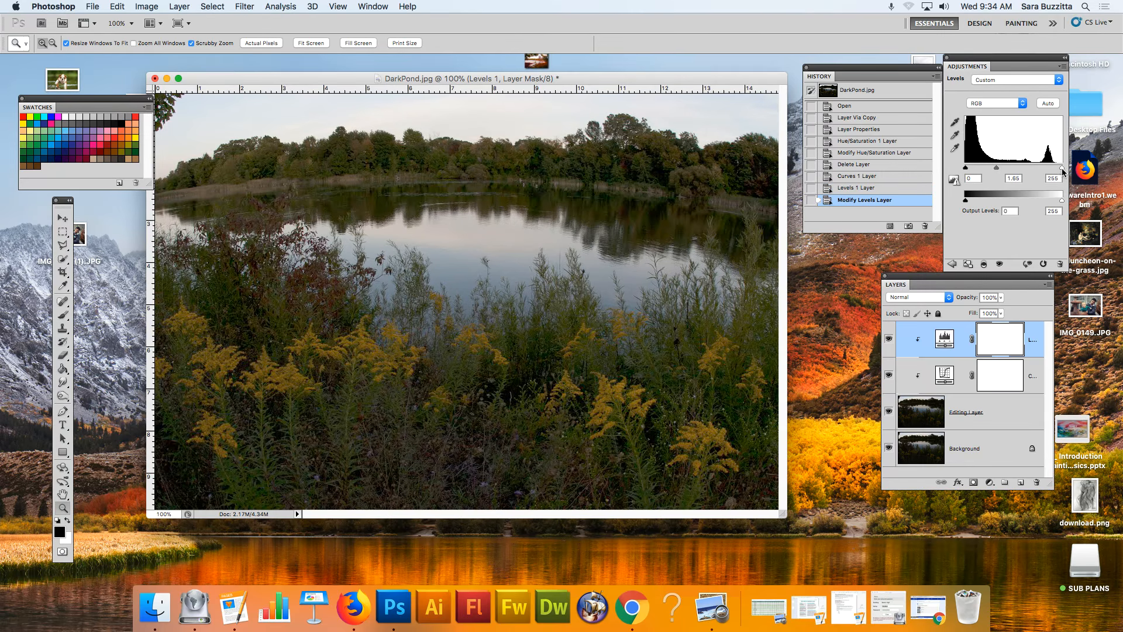
pyautogui.moveTo(966, 168); pyautogui.dragTo(1000, 168)
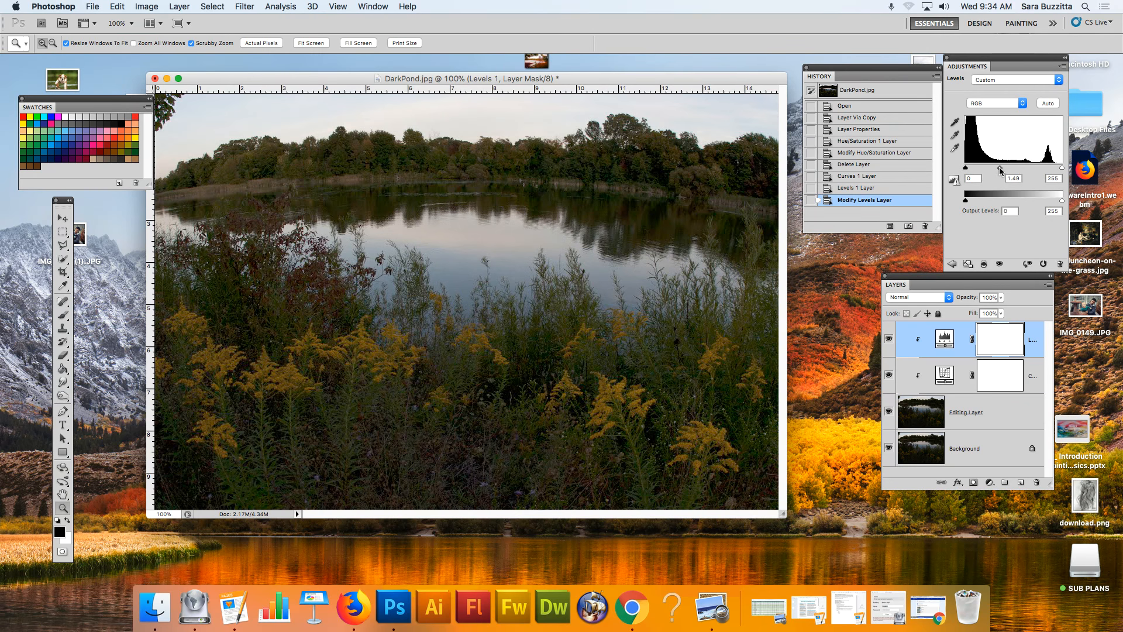
# Look at the Green channel's levels in the new Levels layer and switch back to RGB.
pyautogui.click(999, 105)
pyautogui.click(994, 118)
pyautogui.click(1003, 104)
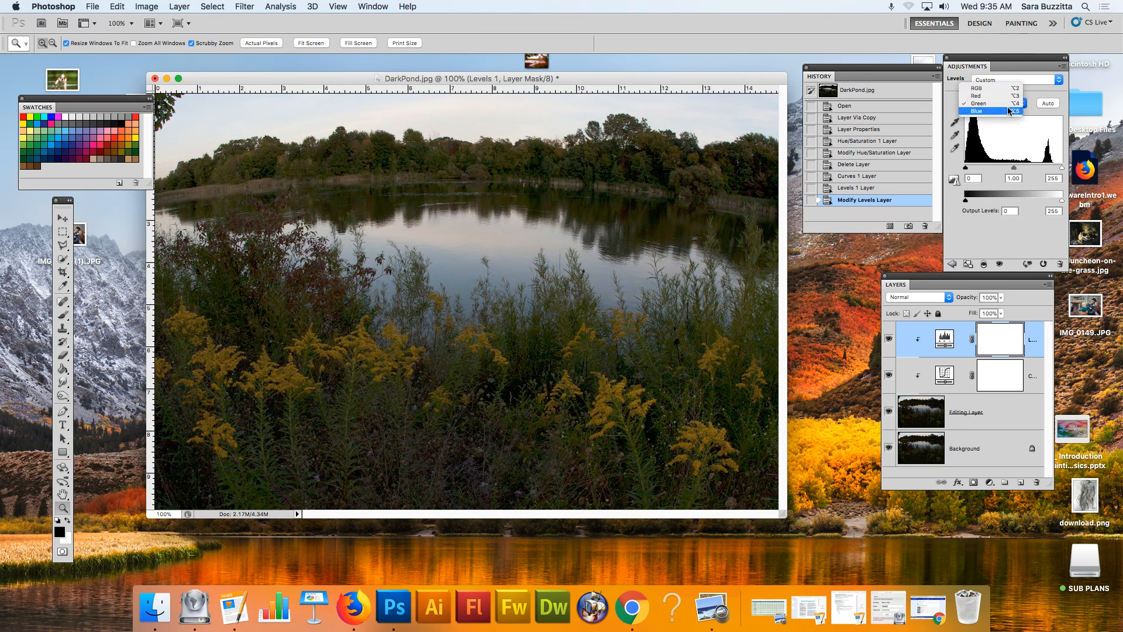
pyautogui.click(976, 88)
pyautogui.moveTo(1014, 168); pyautogui.dragTo(999, 168)
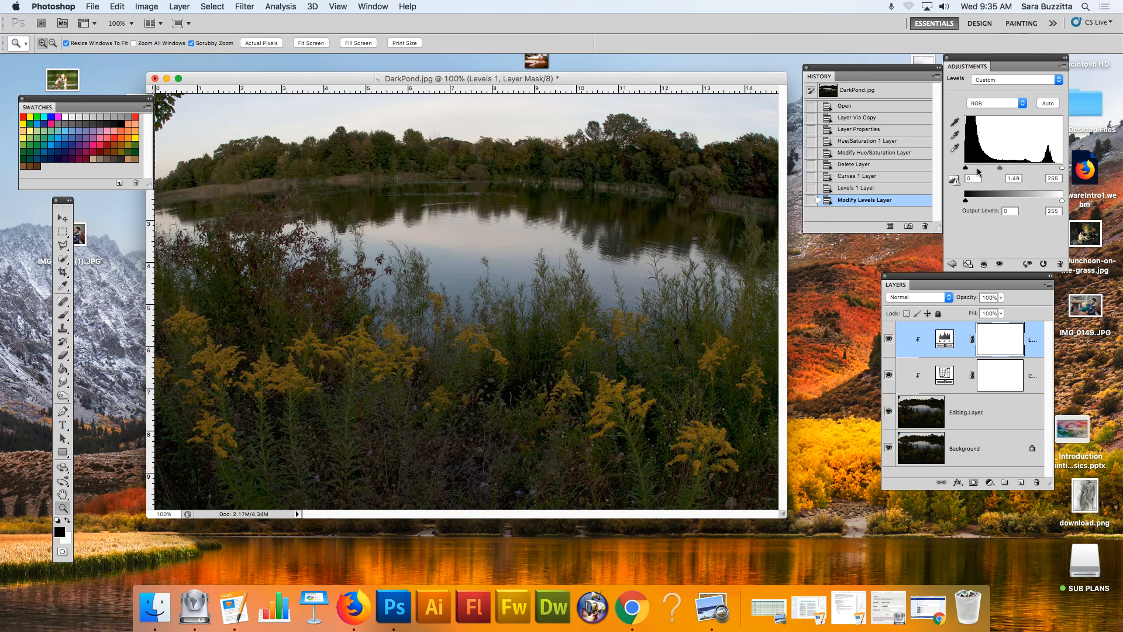
# Set the Levels midtone input to 1.59 and the white output level to 249.
pyautogui.moveTo(1062, 202); pyautogui.dragTo(1061, 201)
pyautogui.moveTo(999, 168); pyautogui.dragTo(997, 170)
pyautogui.moveTo(1062, 202); pyautogui.dragTo(1058, 203)
pyautogui.click(952, 264)
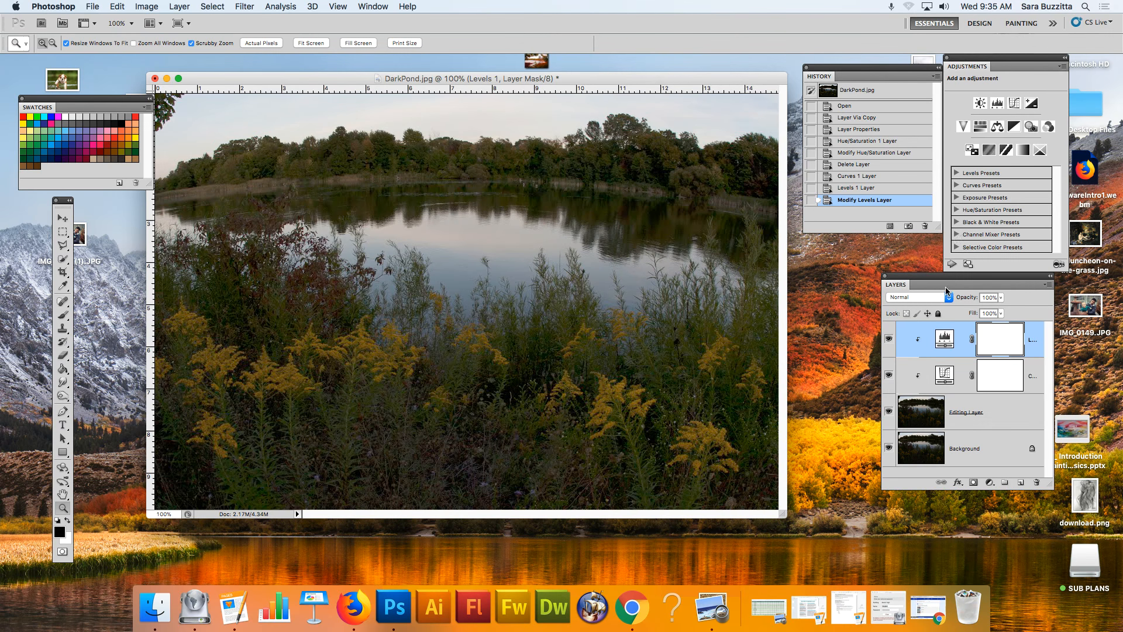
# Delete the layer mask of Levels 1 and the Levels 1 adjustment layer itself.
pyautogui.click(1003, 345)
pyautogui.click(1037, 485)
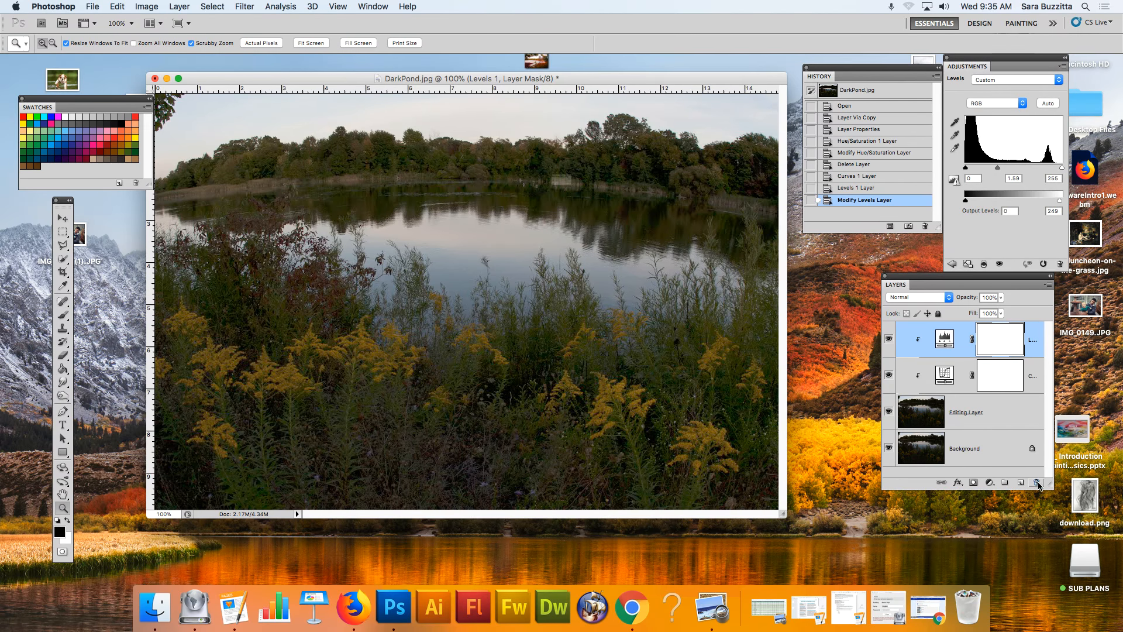
pyautogui.click(649, 209)
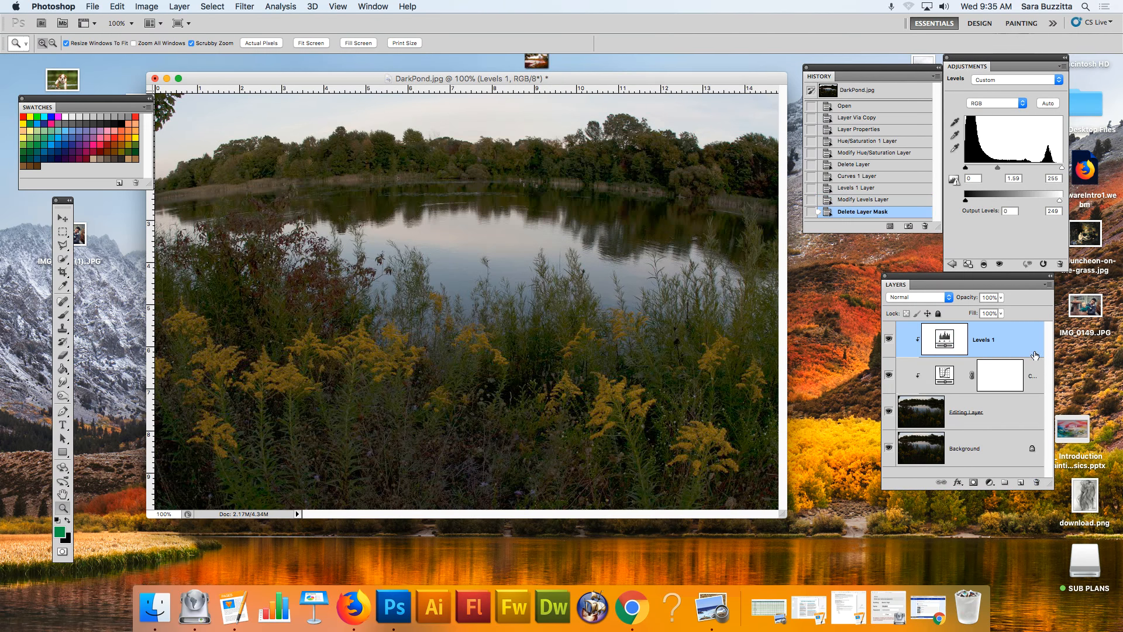
pyautogui.click(1036, 483)
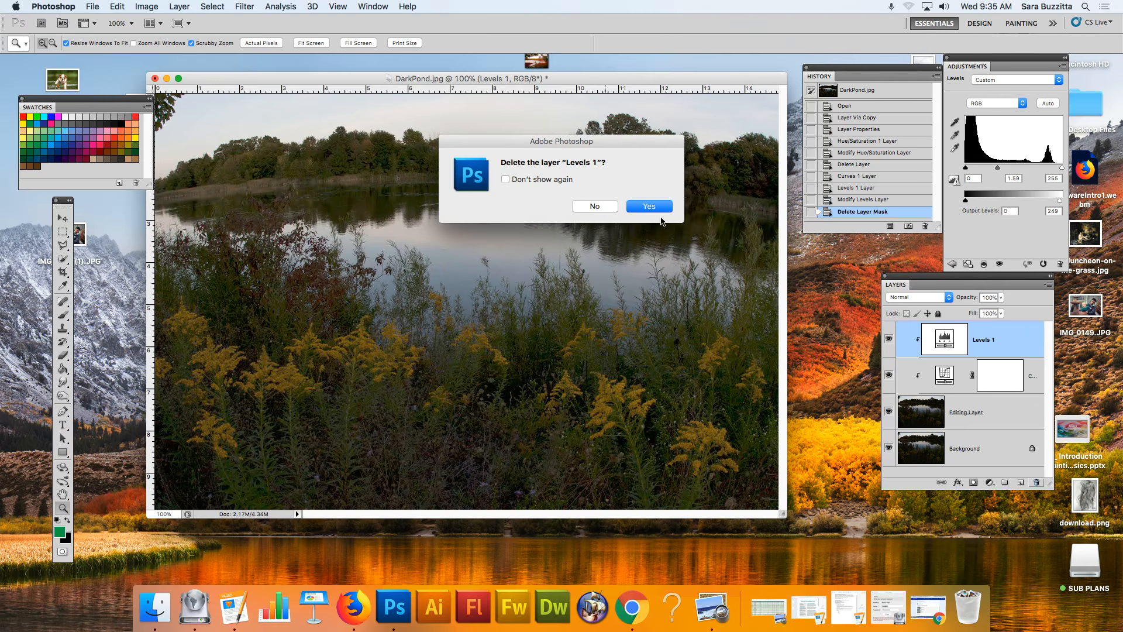
pyautogui.click(662, 211)
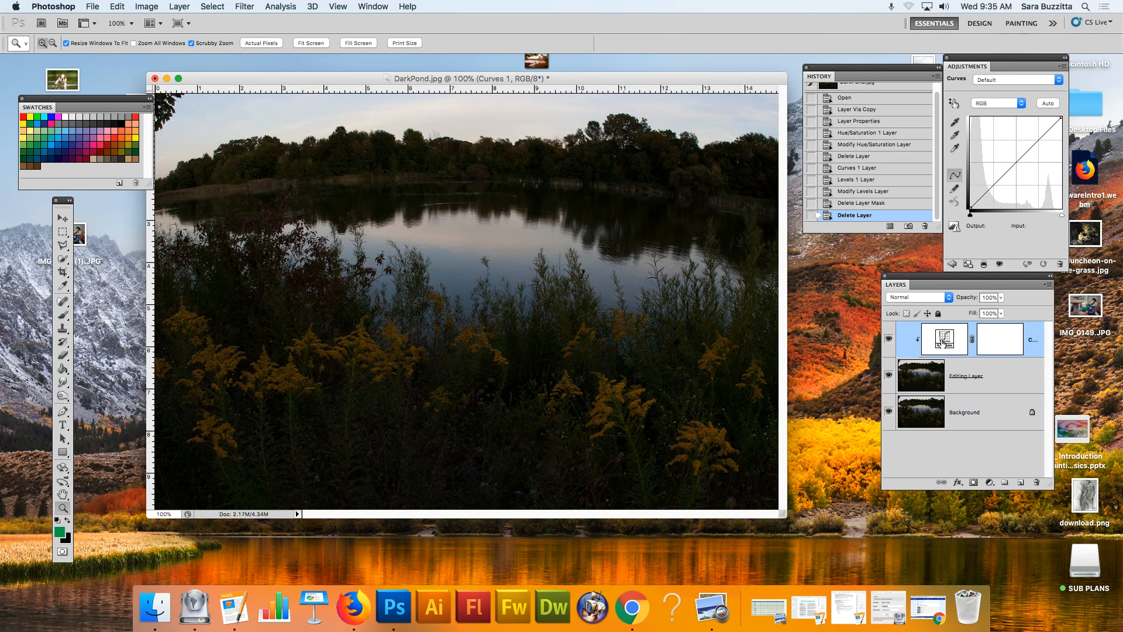
# Add a second Curves adjustment layer above the existing one, clipped to Editing Layer, with its default curve.
pyautogui.click(932, 344)
pyautogui.click(951, 264)
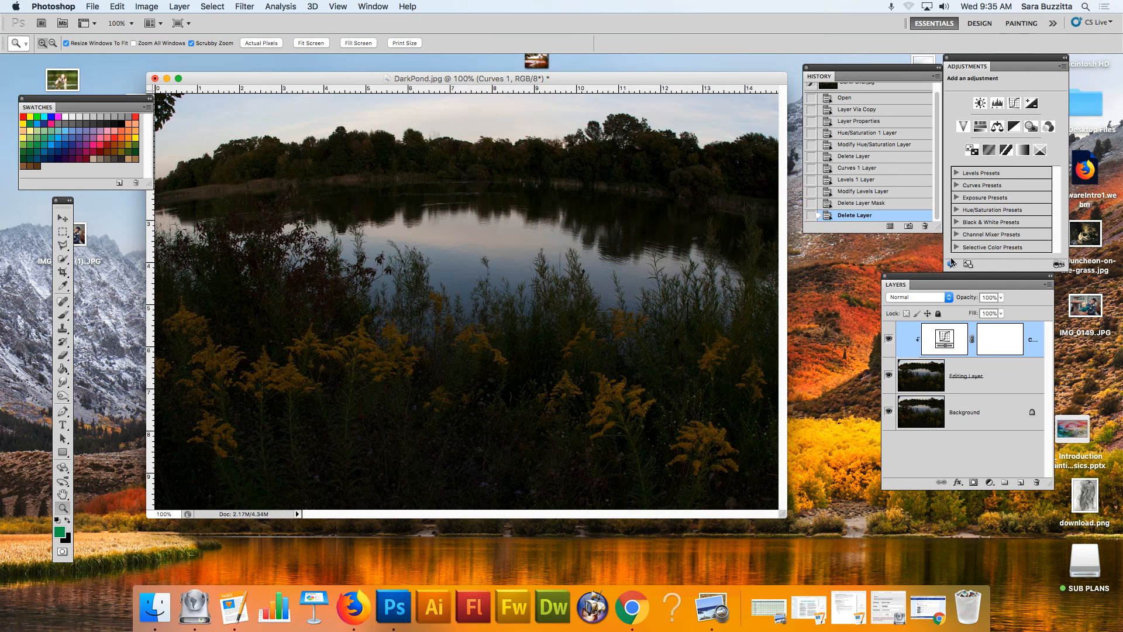
pyautogui.click(1018, 109)
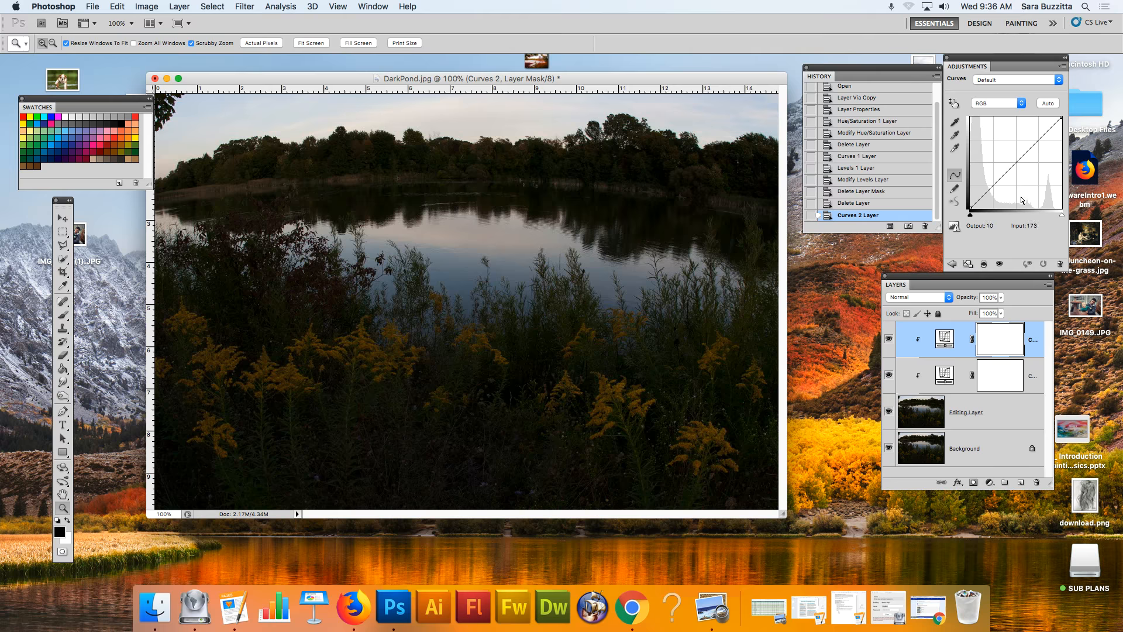
pyautogui.click(954, 122)
pyautogui.click(952, 263)
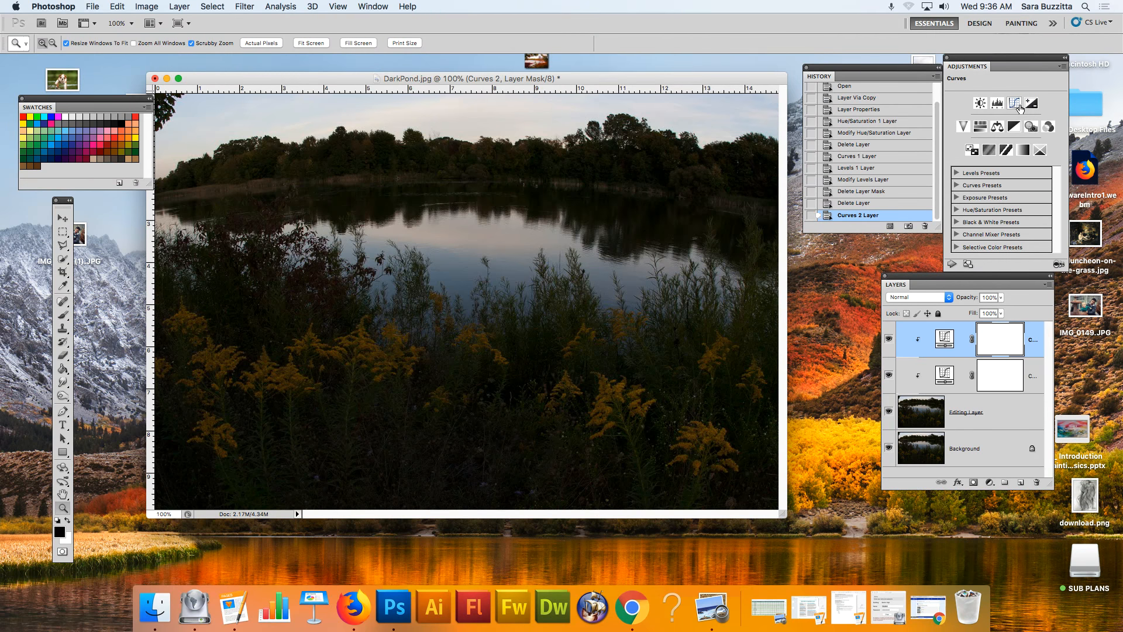
# Add a third clipped Curves layer and brighten its RGB curve with points at input 180, output 220 and input 57, output 102.
pyautogui.click(1016, 105)
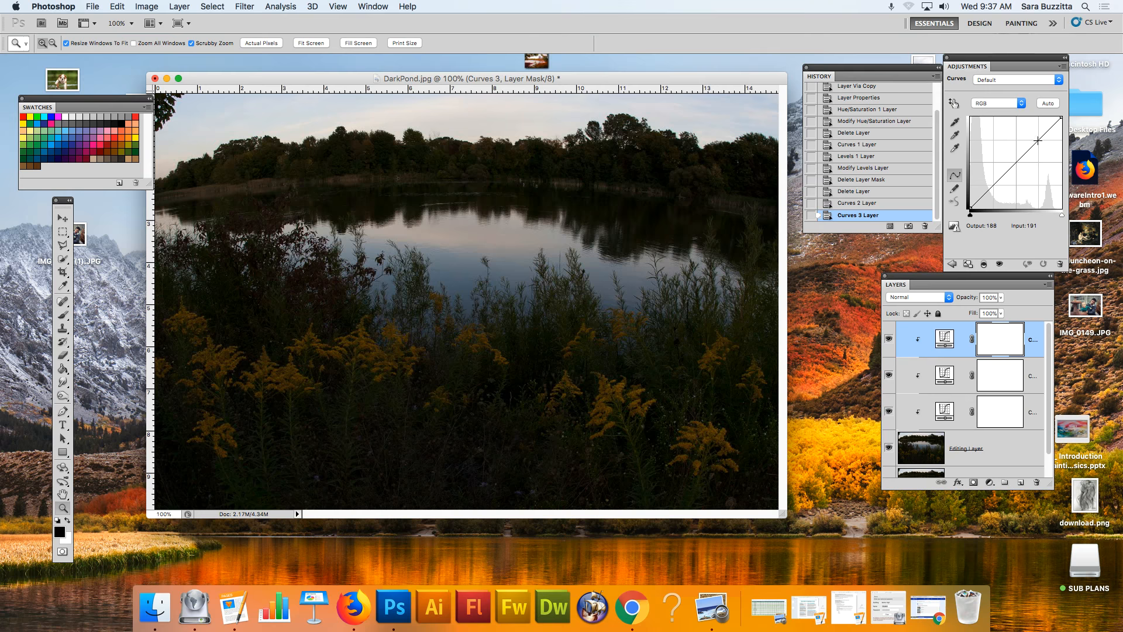
pyautogui.moveTo(1038, 139); pyautogui.dragTo(1034, 129)
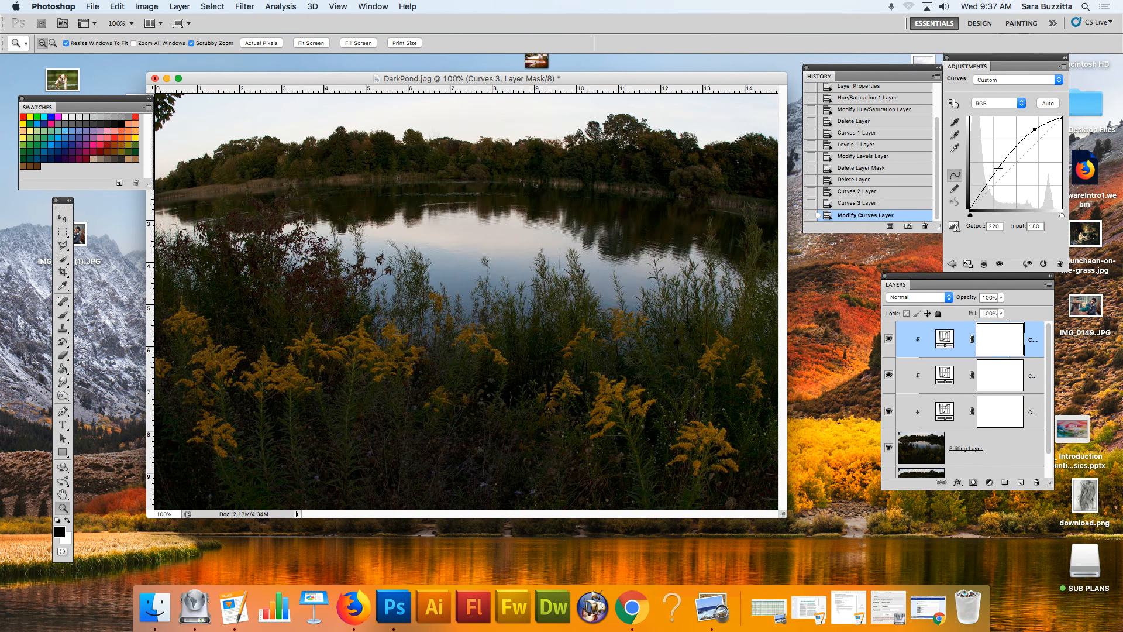
pyautogui.moveTo(1004, 164)
pyautogui.mouseDown()
pyautogui.moveTo(1005, 179)
pyautogui.moveTo(991, 170)
pyautogui.mouseUp()
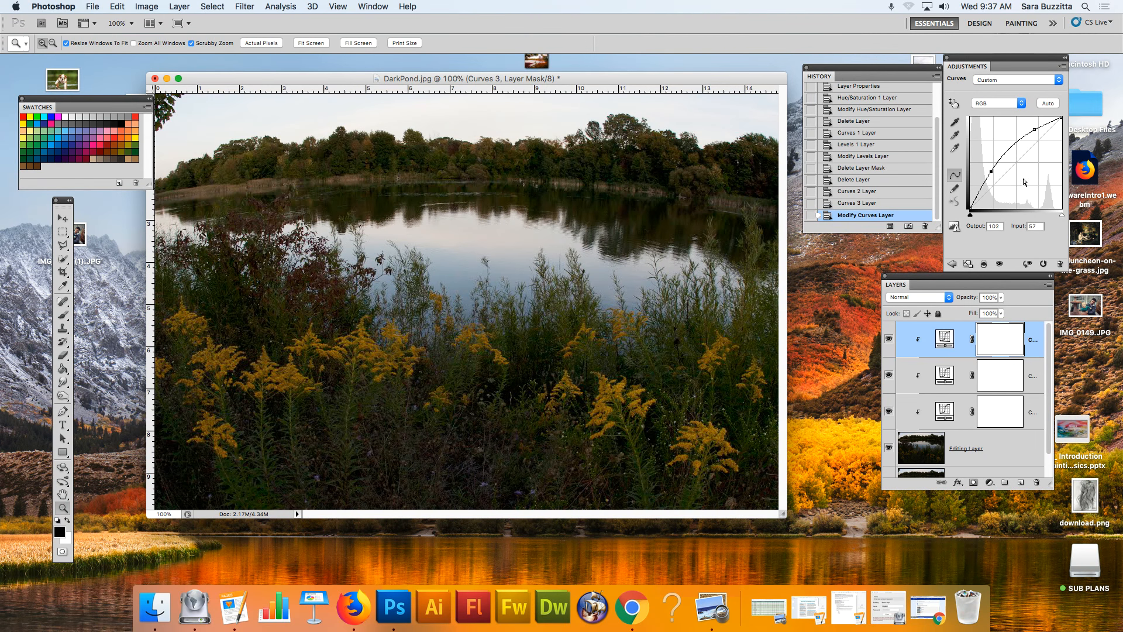
# Reshape the Curves 3 RGB curve with points at input 127, output 185; input 97, output 137; and input 59, output 89.
pyautogui.moveTo(1050, 123); pyautogui.dragTo(1016, 142)
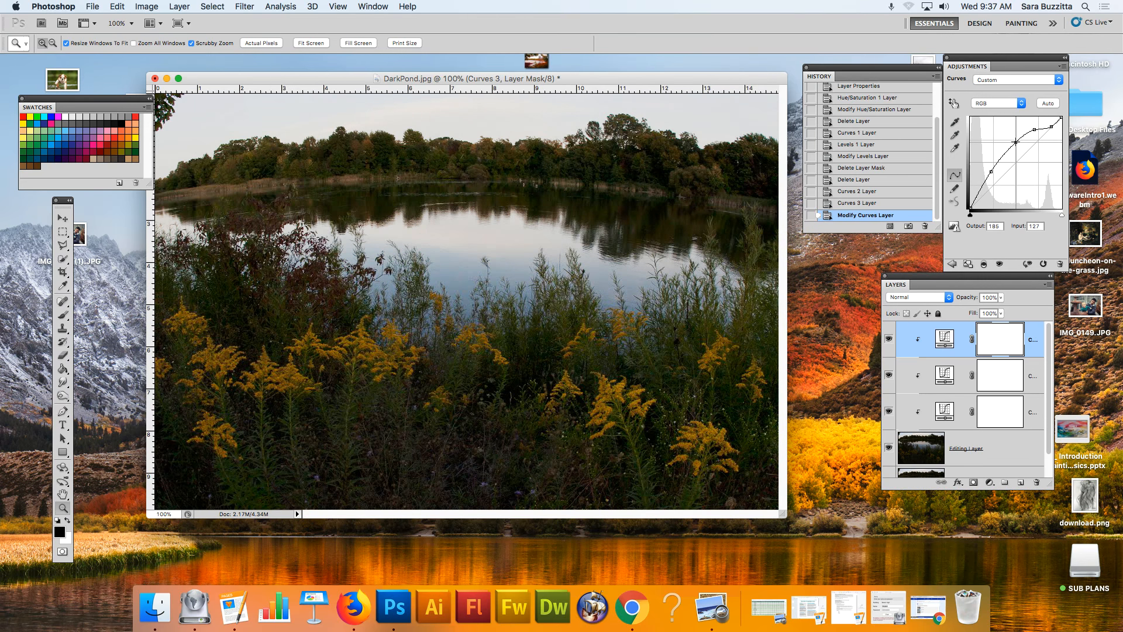
pyautogui.moveTo(1004, 155); pyautogui.dragTo(1005, 159)
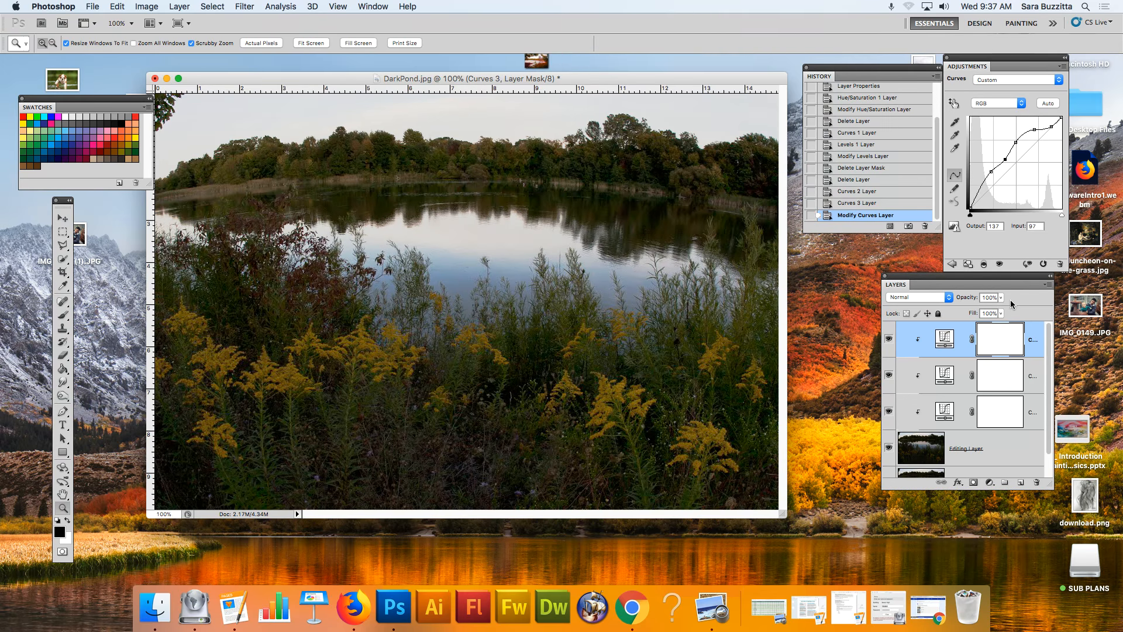
pyautogui.click(977, 191)
pyautogui.moveTo(991, 170); pyautogui.dragTo(993, 175)
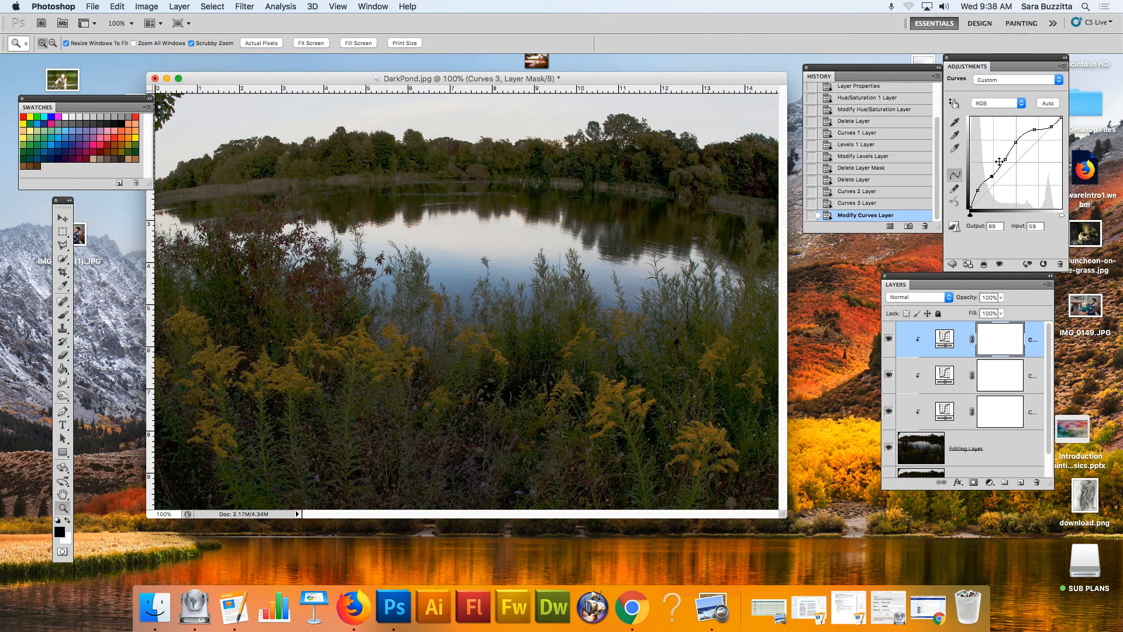
# Remove every added point from the Curves 3 RGB curve to straighten it.
pyautogui.click(1034, 128)
pyautogui.press('Delete')
pyautogui.click(1005, 158)
pyautogui.press('Delete')
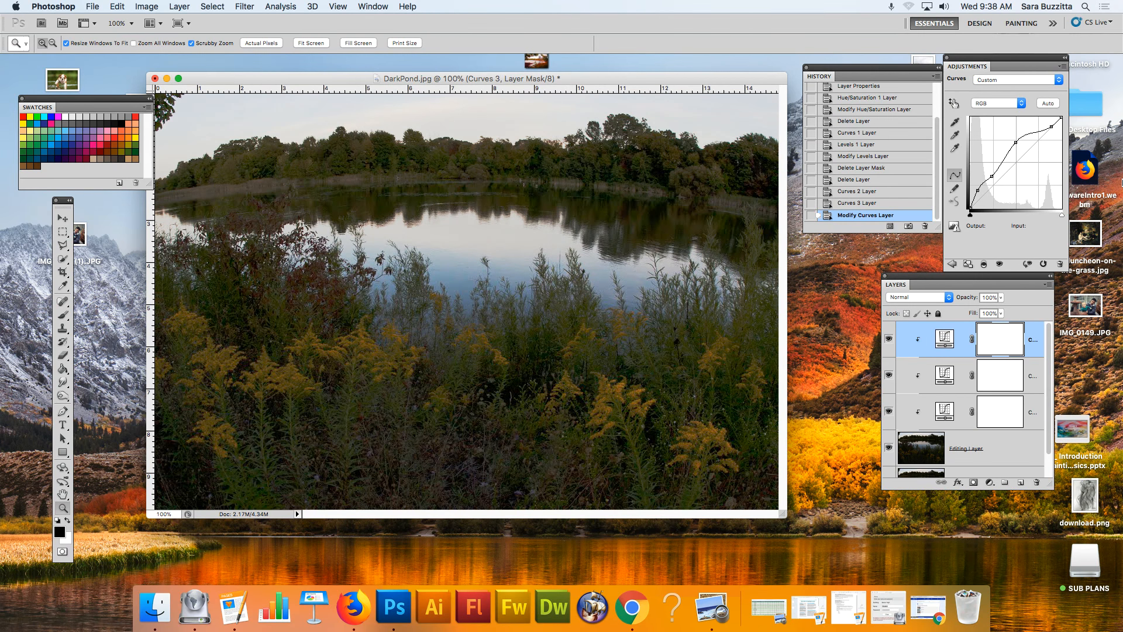
pyautogui.click(1021, 143)
pyautogui.press('Delete')
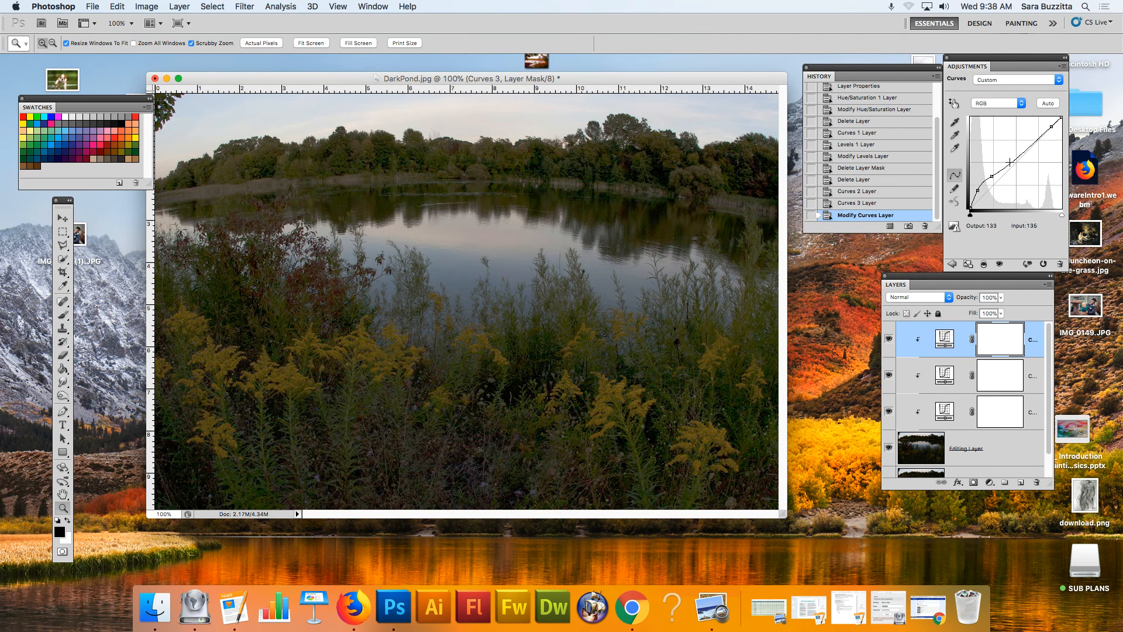
pyautogui.click(991, 176)
pyautogui.press('Delete')
pyautogui.click(977, 190)
pyautogui.press('Delete')
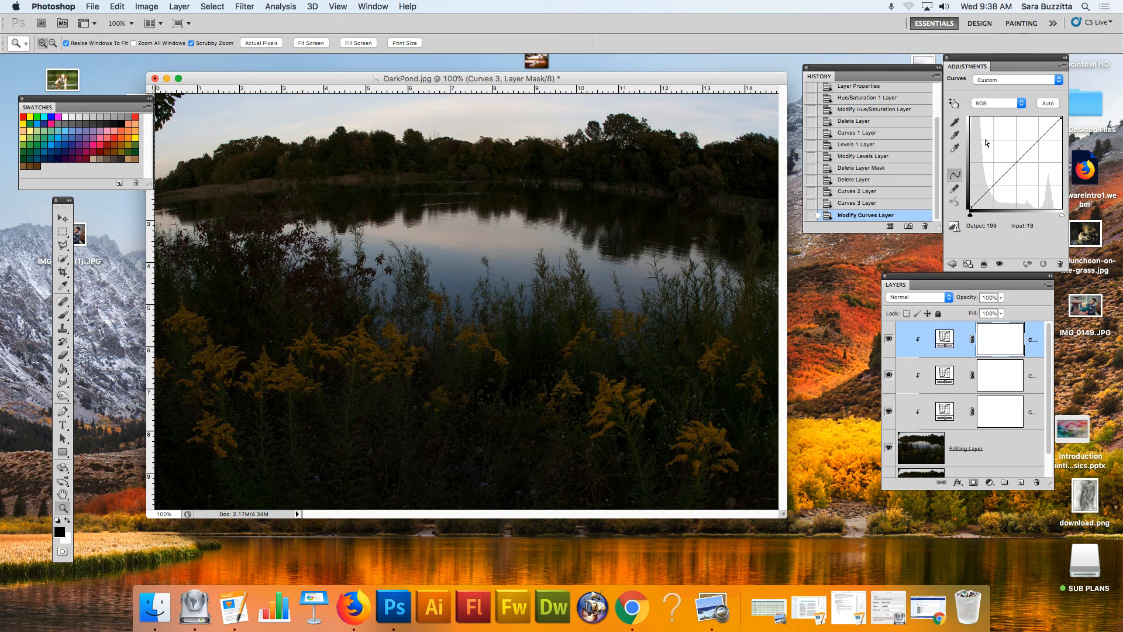
# Brighten the Curves 3 curve with a point at input 142, output 204, raised shadow points, and a highlight point at input 217, output 217.
pyautogui.click(1039, 139)
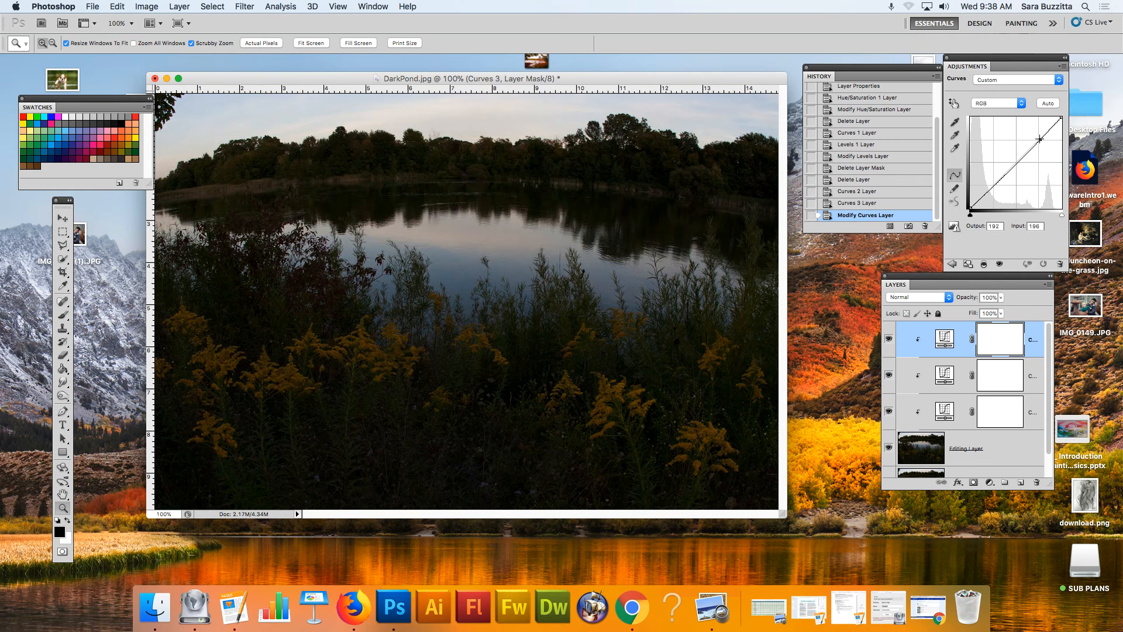
pyautogui.moveTo(1039, 139); pyautogui.dragTo(1020, 134)
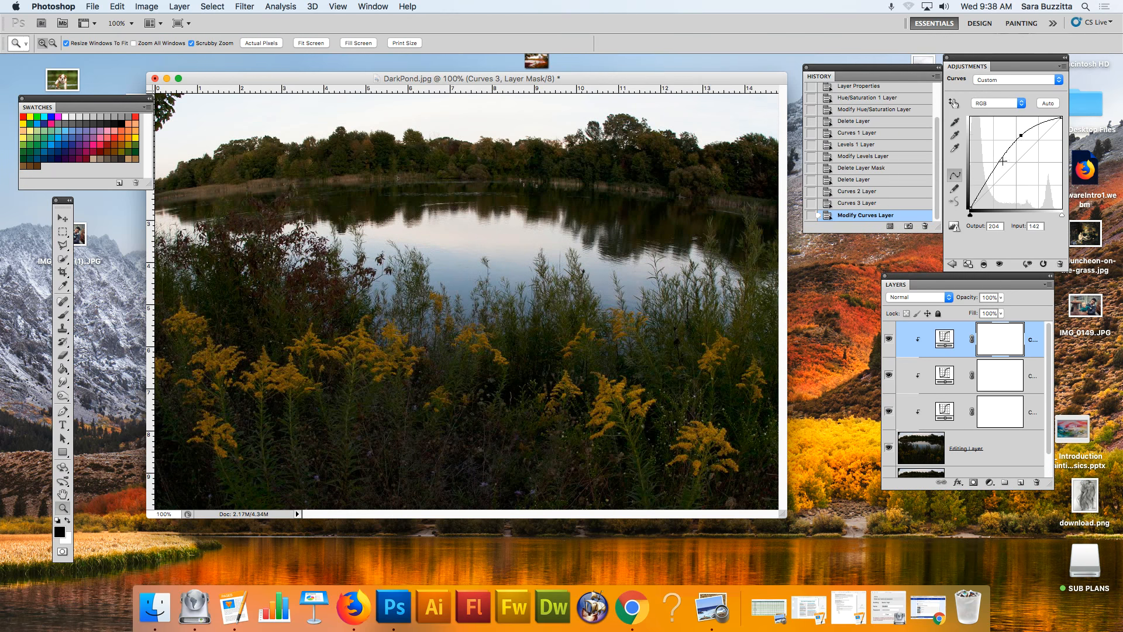
pyautogui.moveTo(992, 172); pyautogui.dragTo(1048, 128)
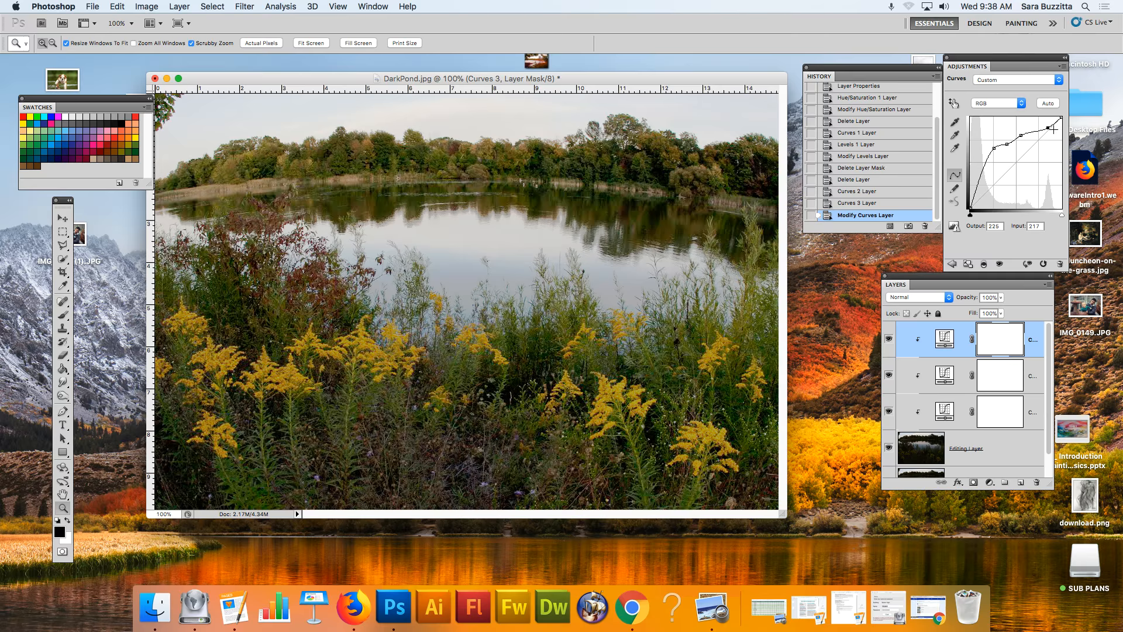
pyautogui.moveTo(1048, 127); pyautogui.dragTo(1047, 131)
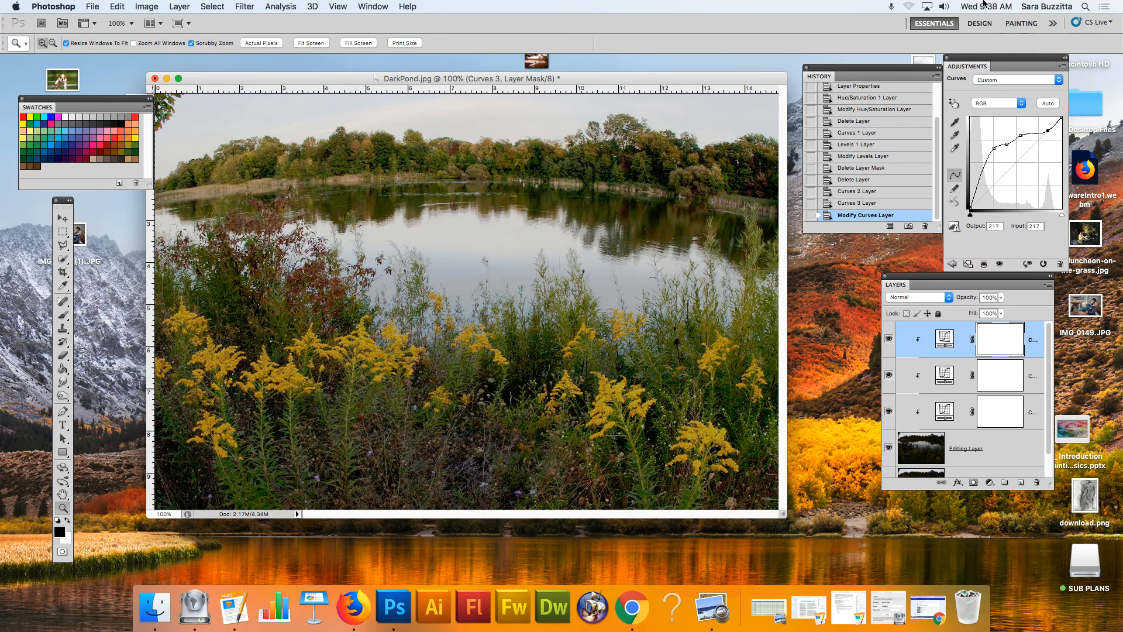
# Try pulling the curve's highlight and midtone points sharply down, and undo all point edits on Curves 3.
pyautogui.moveTo(1048, 130); pyautogui.dragTo(1040, 199)
pyautogui.click(1008, 144)
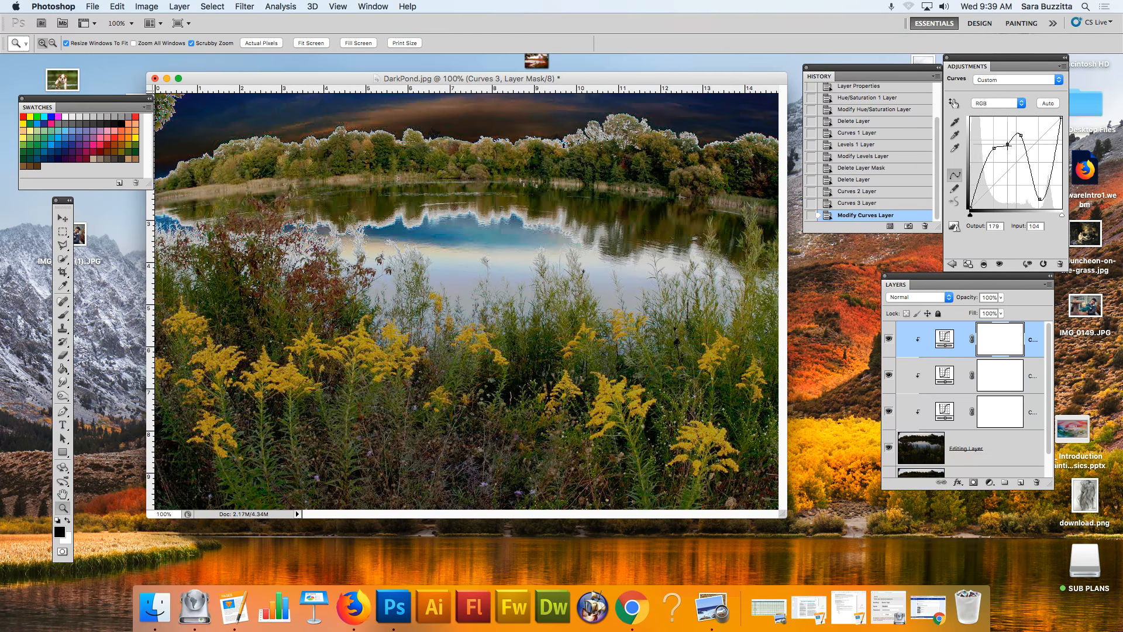
pyautogui.moveTo(1007, 144); pyautogui.dragTo(1003, 187)
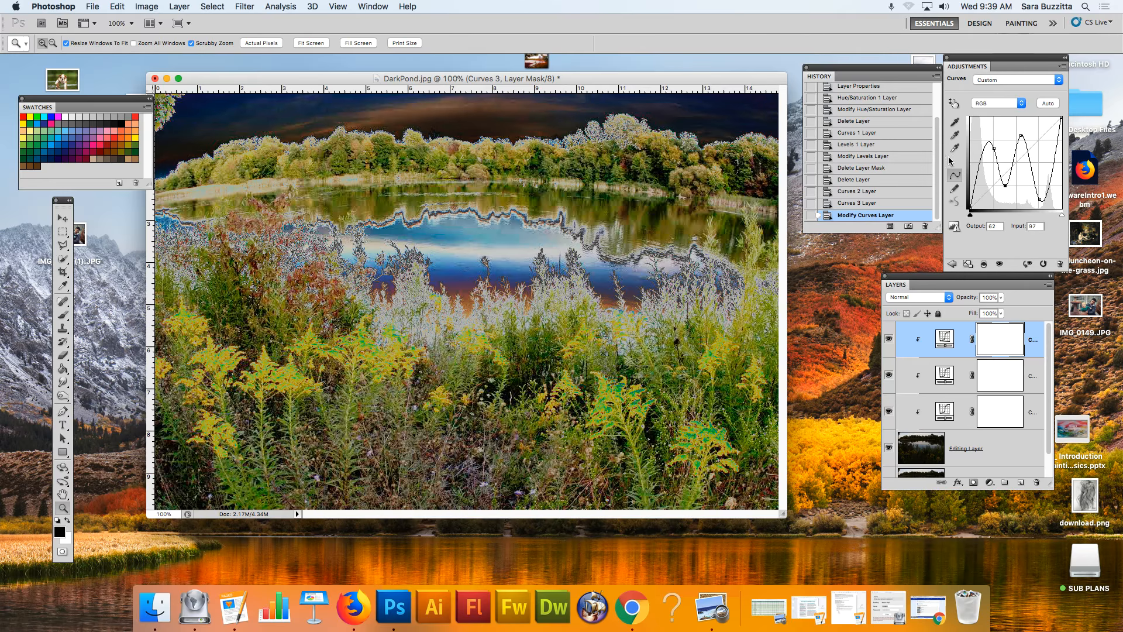
pyautogui.press('super+z')
pyautogui.press('super+alt+z')
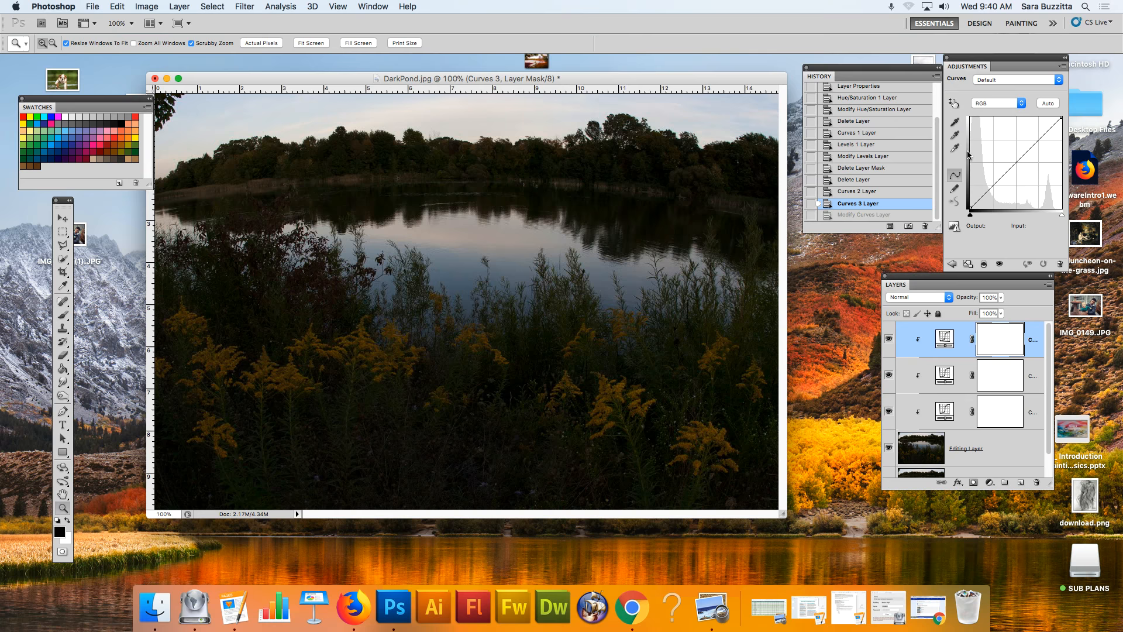
# Reshape Curves 3 with the on-image adjustment tool, lightening the water and foliage and darkening the sky, and undo the last change.
pyautogui.click(956, 105)
pyautogui.click(955, 104)
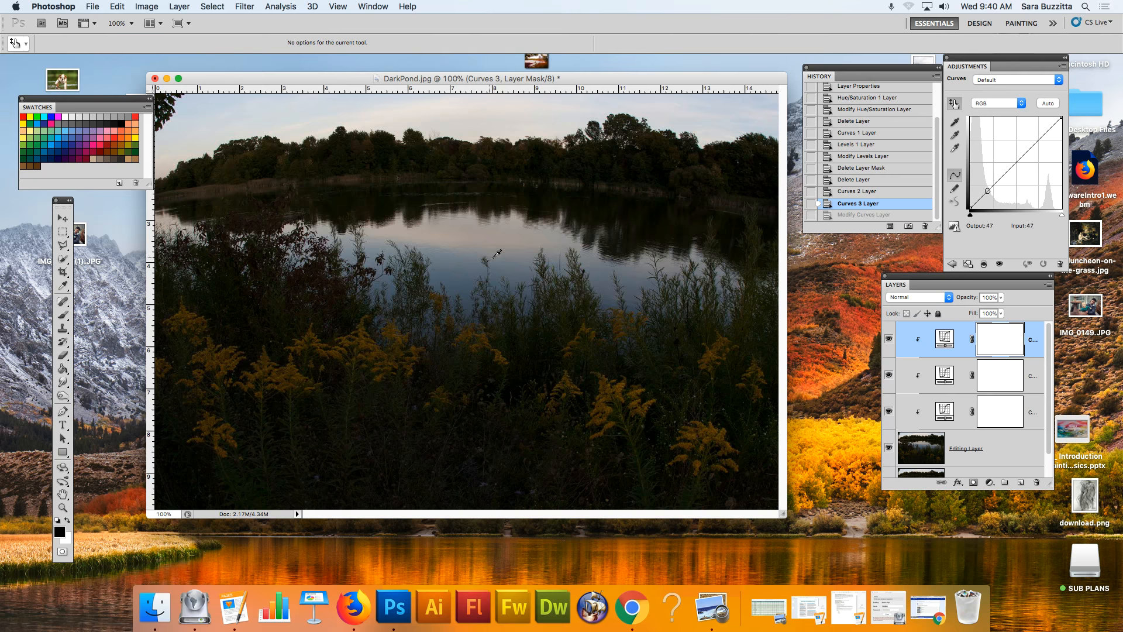
pyautogui.click(454, 236)
pyautogui.moveTo(455, 240); pyautogui.dragTo(454, 231)
pyautogui.click(465, 128)
pyautogui.moveTo(465, 128); pyautogui.dragTo(466, 140)
pyautogui.click(616, 317)
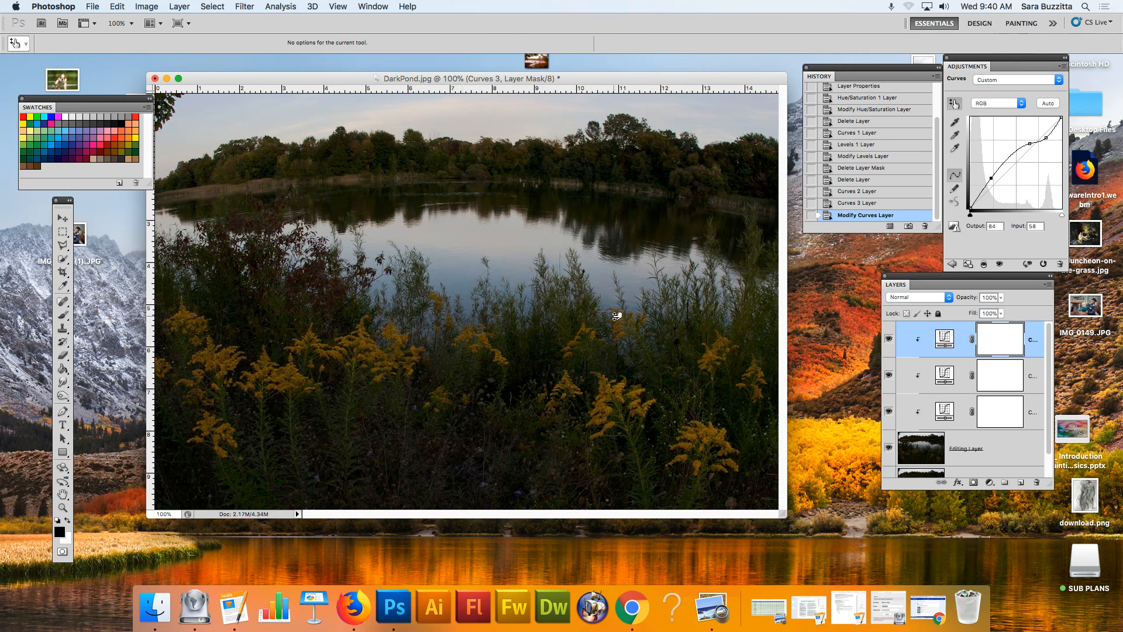
pyautogui.moveTo(616, 316)
pyautogui.mouseDown()
pyautogui.moveTo(624, 250)
pyautogui.moveTo(616, 308)
pyautogui.moveTo(620, 284)
pyautogui.moveTo(621, 297)
pyautogui.mouseUp()
pyautogui.moveTo(453, 287); pyautogui.dragTo(466, 251)
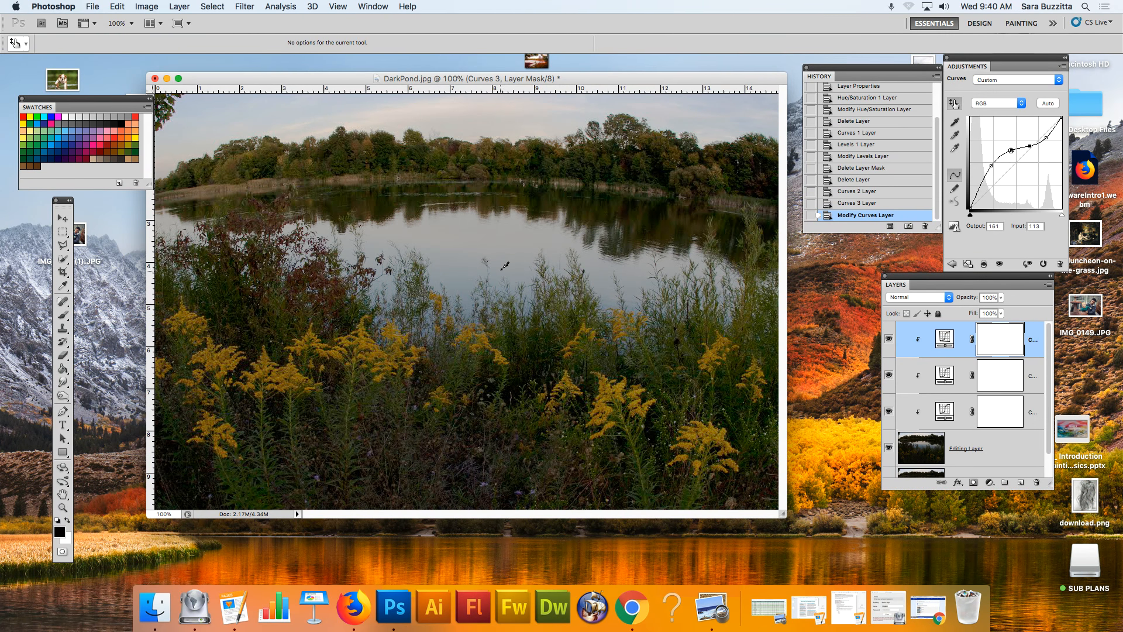
pyautogui.press('super+z')
# Delete the Curves 3, Curves 2 and Curves 1 adjustment layers.
pyautogui.click(959, 145)
pyautogui.click(944, 338)
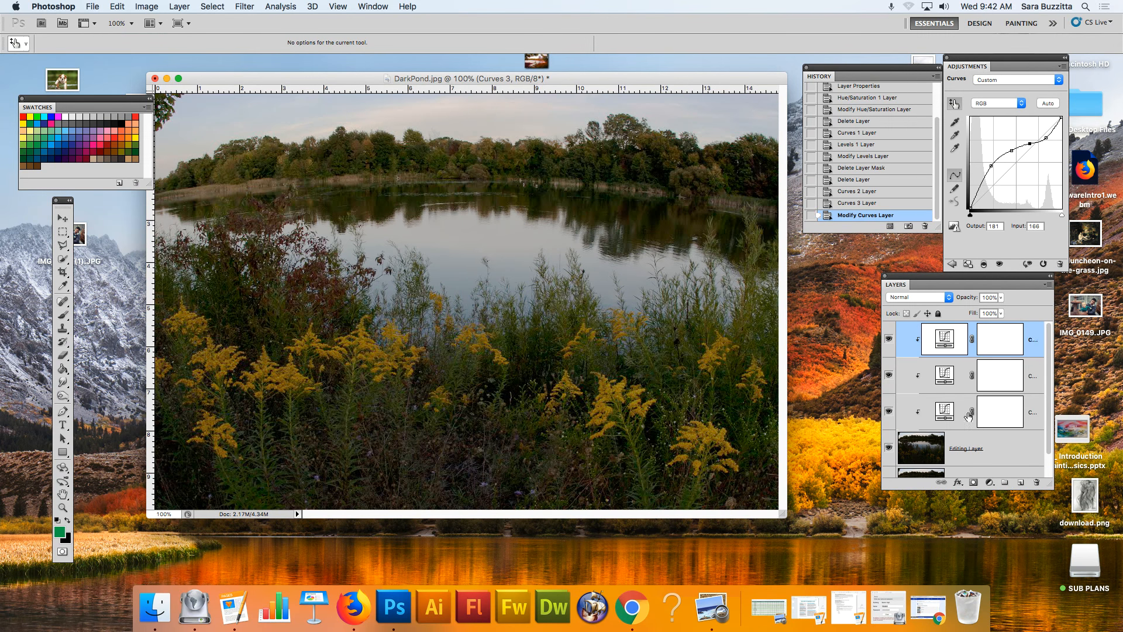
pyautogui.click(1036, 482)
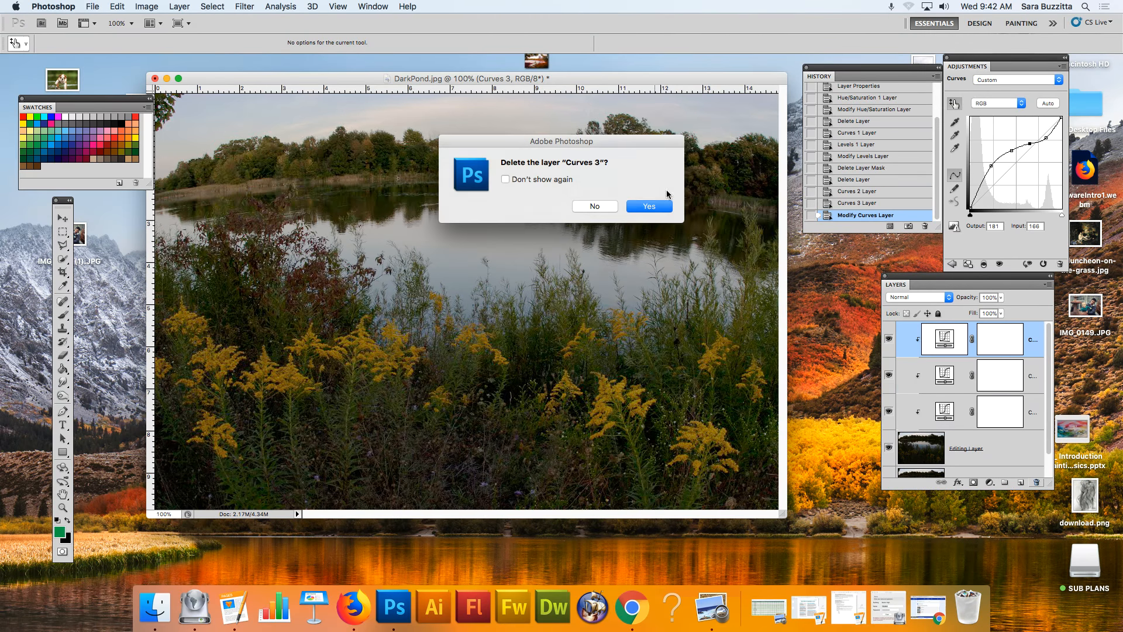
pyautogui.click(659, 205)
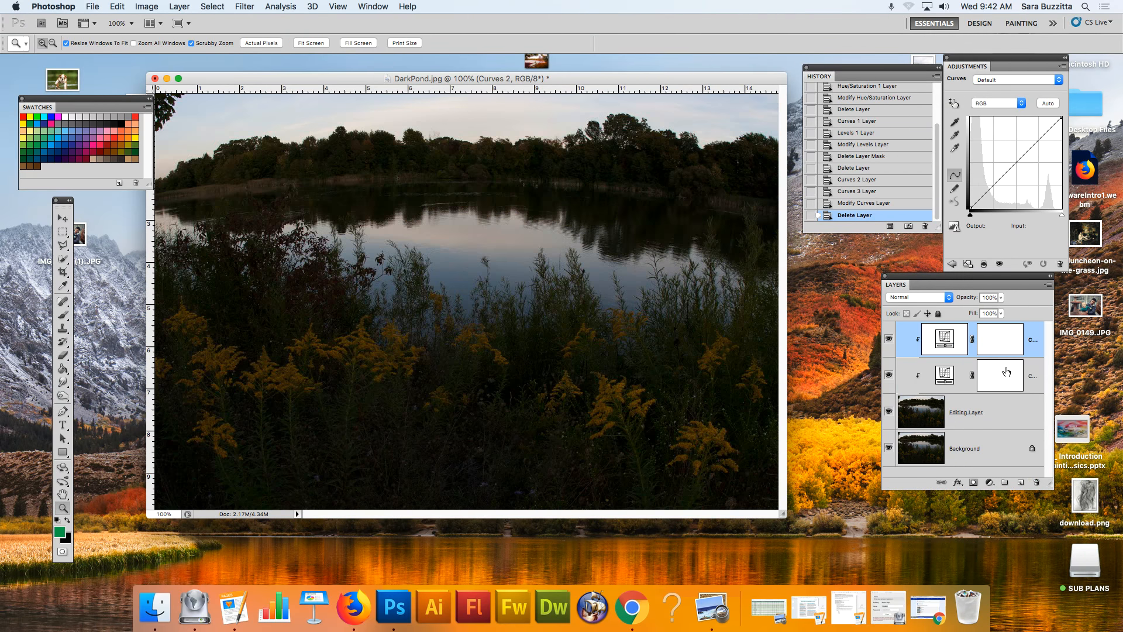
pyautogui.click(1035, 482)
pyautogui.click(649, 206)
pyautogui.click(1034, 482)
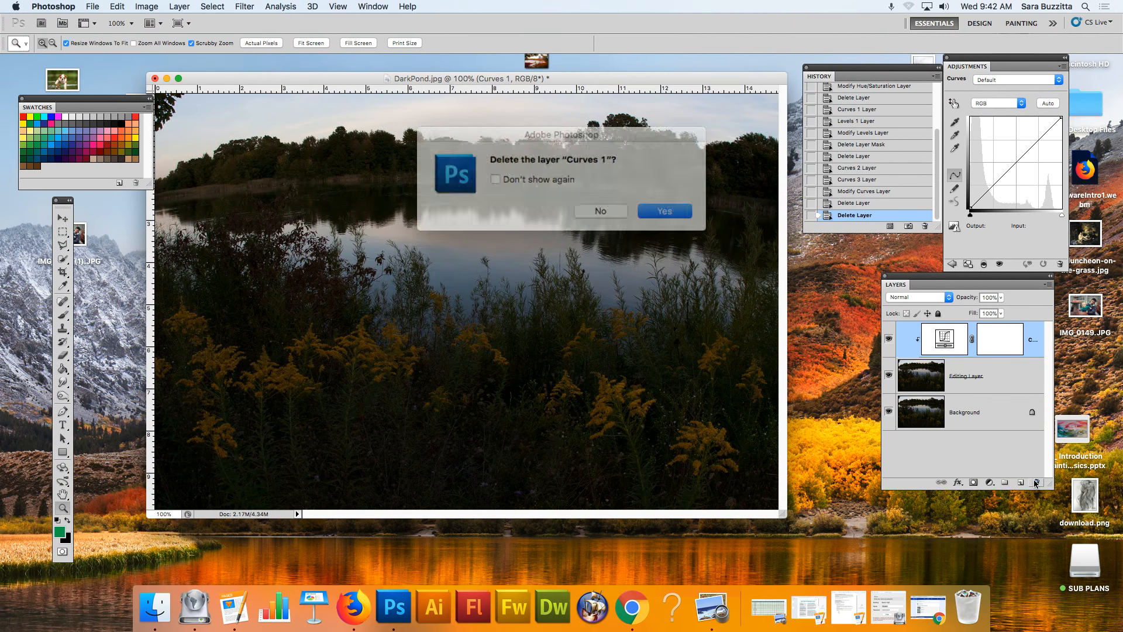
pyautogui.click(648, 206)
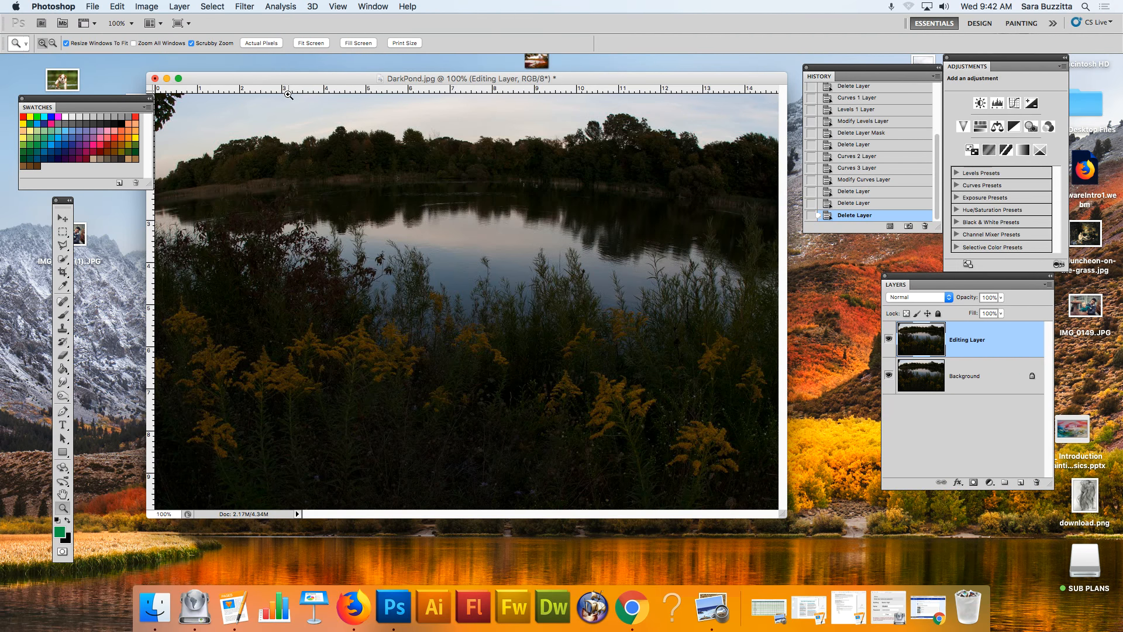
# Open Rooster in shadows.jpg from the desktop in Photoshop.
pyautogui.moveTo(288, 79); pyautogui.dragTo(245, 98)
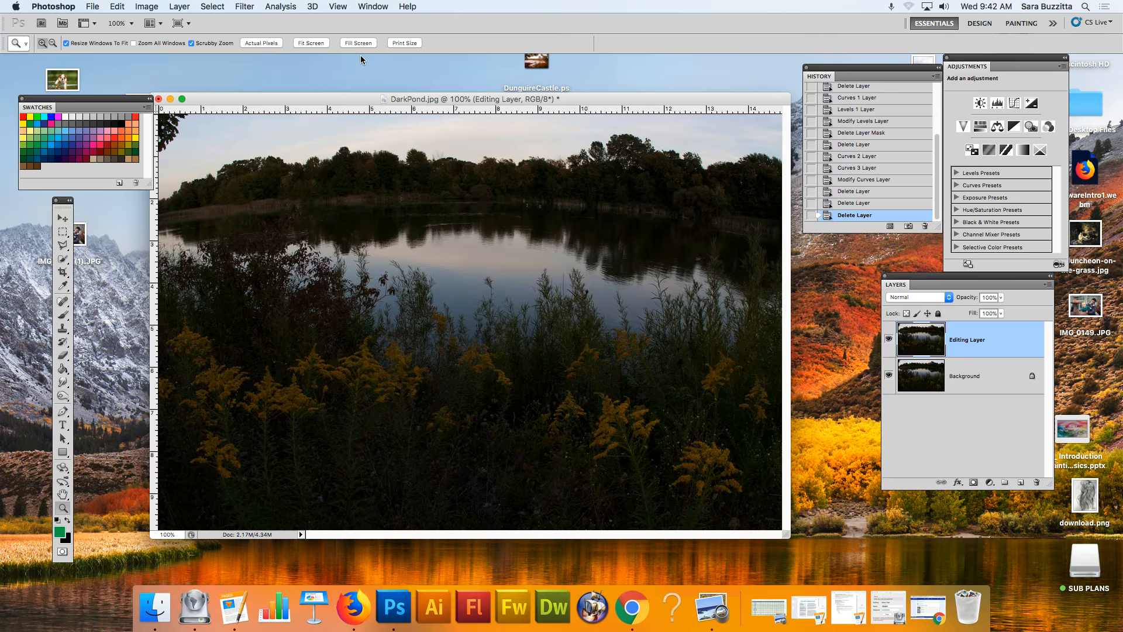
pyautogui.click(361, 57)
pyautogui.click(1013, 172)
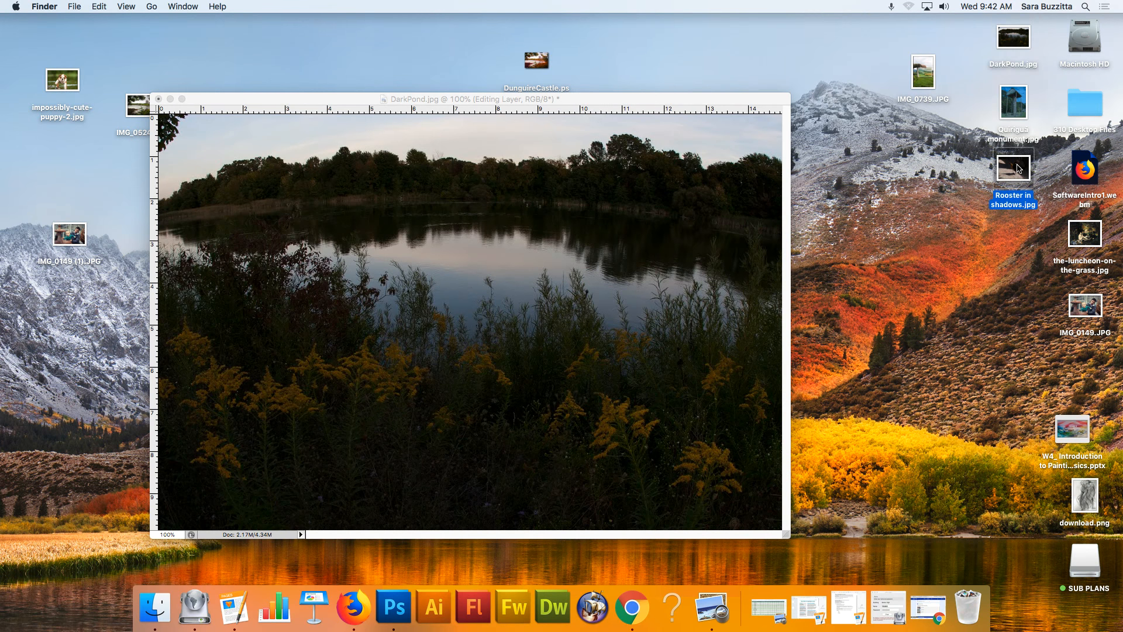
pyautogui.moveTo(459, 99)
pyautogui.mouseDown()
pyautogui.moveTo(477, 70)
pyautogui.moveTo(465, 78)
pyautogui.mouseUp()
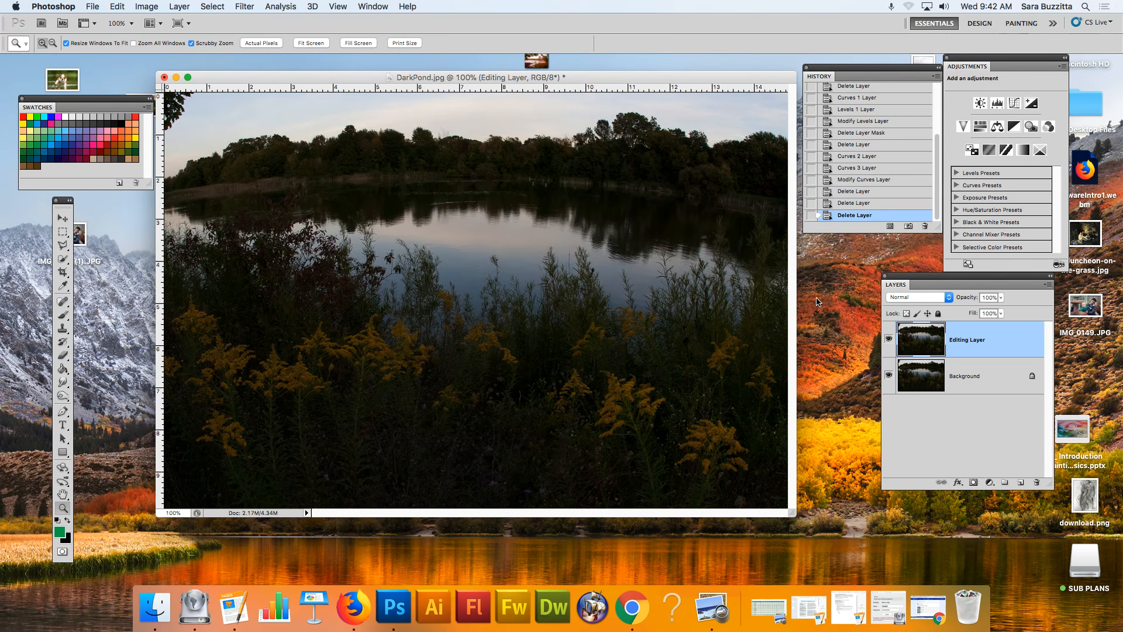
pyautogui.click(818, 326)
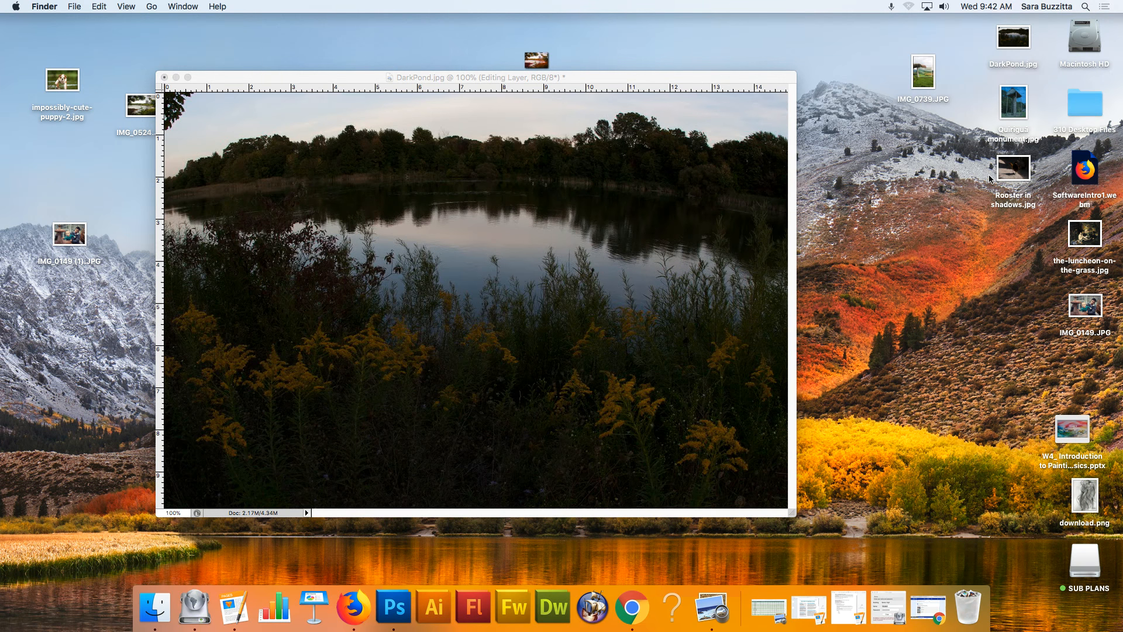
pyautogui.click(1006, 168)
pyautogui.moveTo(1002, 168); pyautogui.dragTo(394, 603)
# Switch between the DarkPond.jpg and Rooster in shadows.jpg documents, finishing on the rooster image.
pyautogui.click(268, 90)
pyautogui.click(359, 90)
pyautogui.click(255, 89)
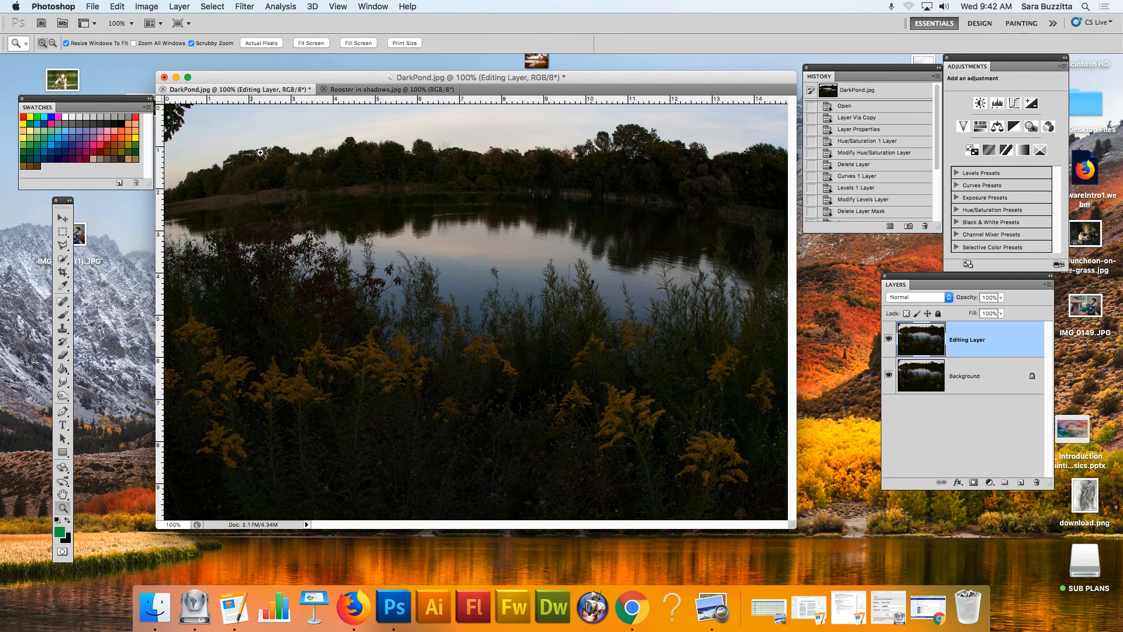
pyautogui.click(366, 90)
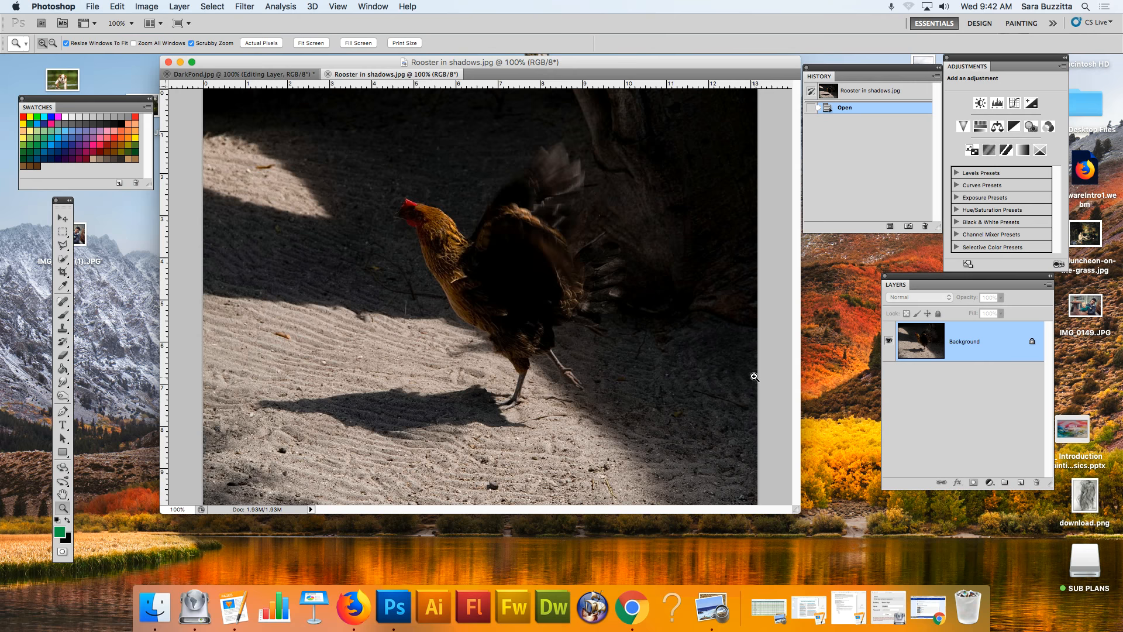
# Duplicate the rooster image's Background layer and name the copy Editing Layer.
pyautogui.press('super+j')
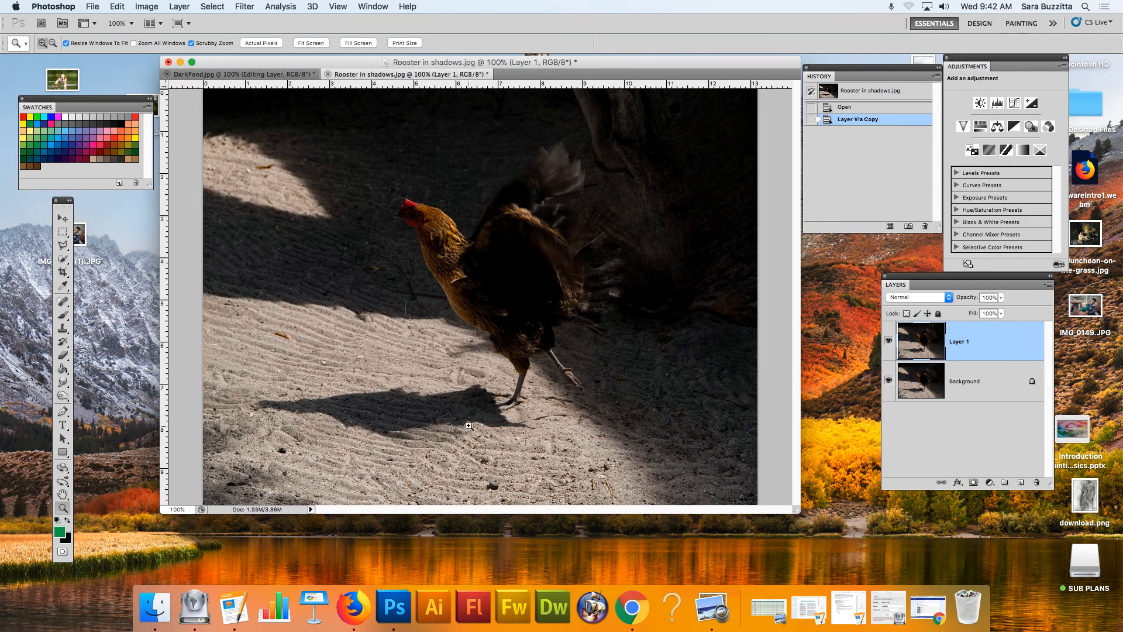
pyautogui.doubleClick(959, 344)
pyautogui.write('Editing Layer')
pyautogui.press('Return')
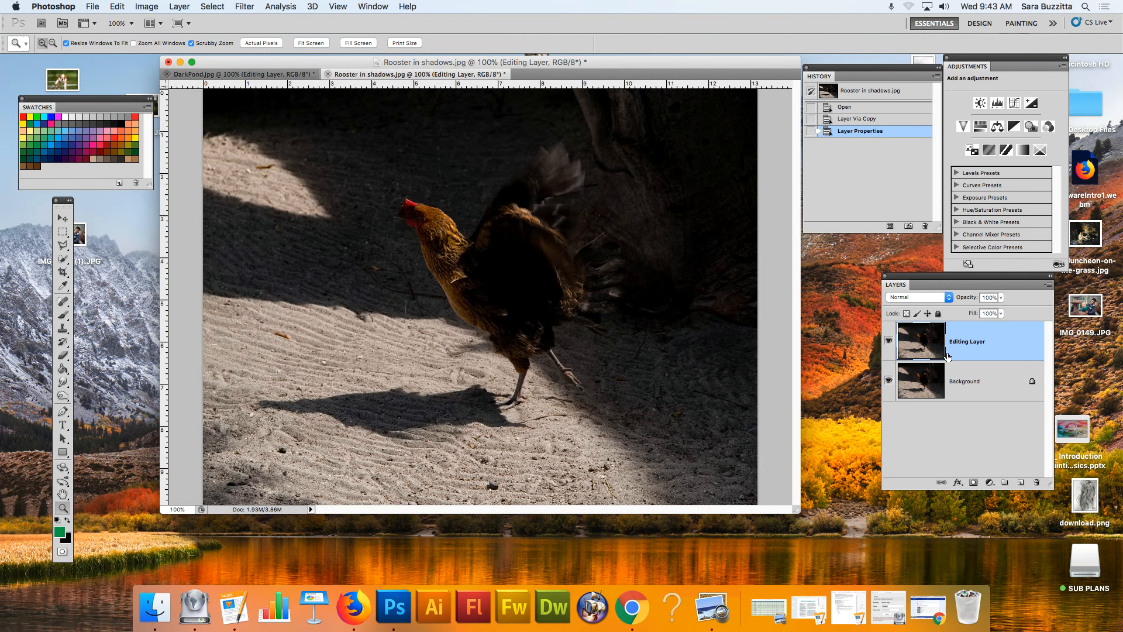
# Add clipped Brightness/Contrast and Levels adjustment layers above Editing Layer, with brightness at -27 and Levels at its defaults.
pyautogui.click(979, 105)
pyautogui.moveTo(1006, 110)
pyautogui.mouseDown()
pyautogui.moveTo(1046, 99)
pyautogui.moveTo(996, 104)
pyautogui.mouseUp()
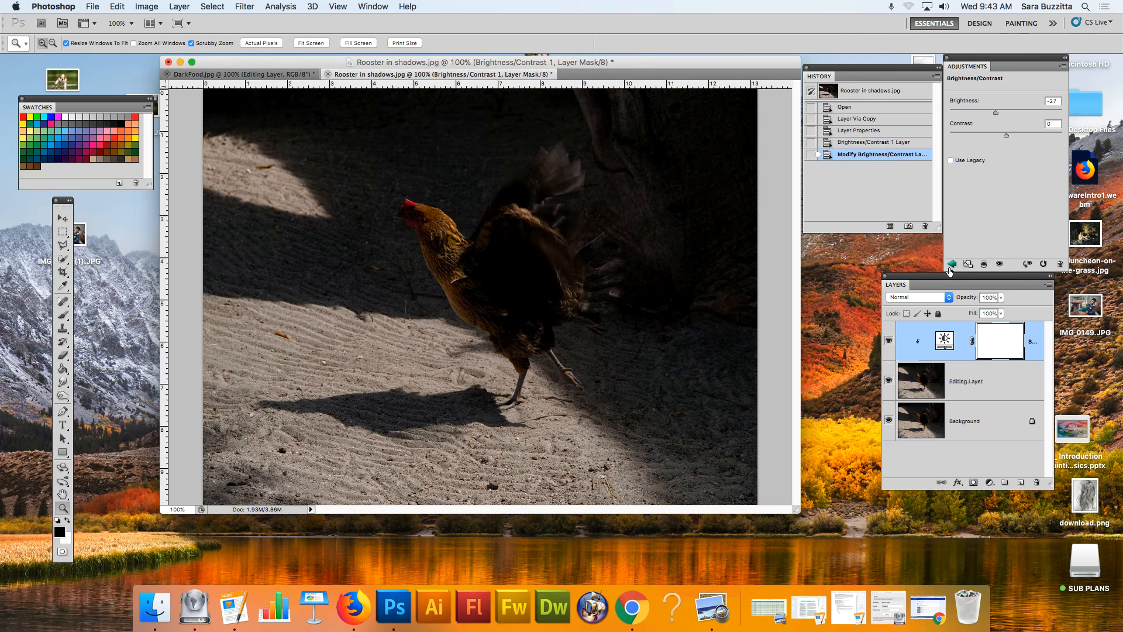
pyautogui.click(952, 264)
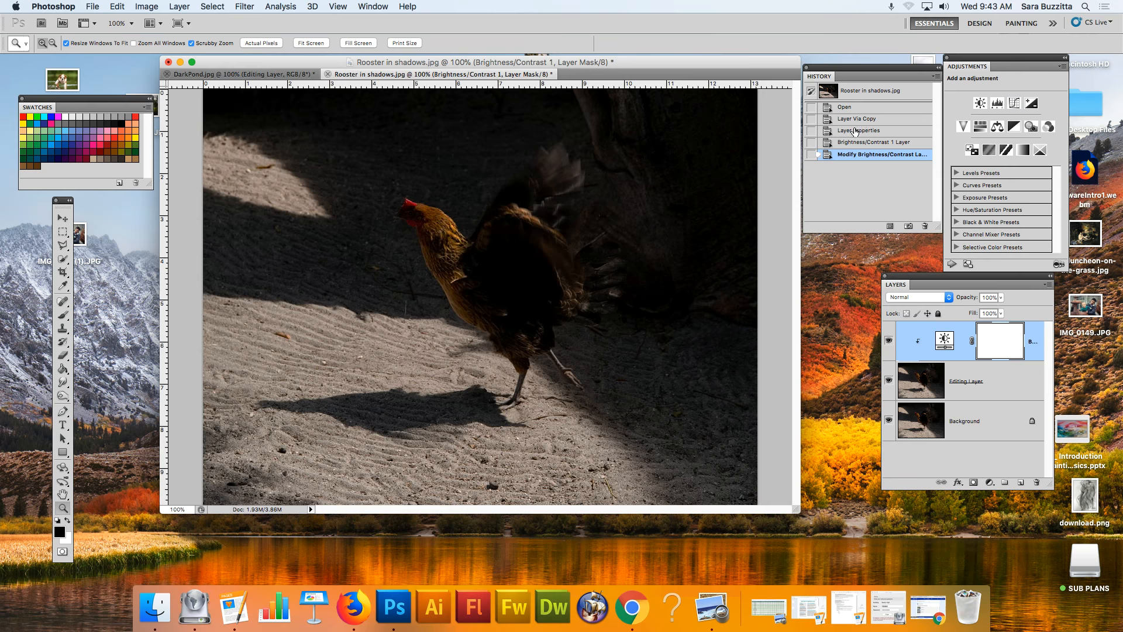
pyautogui.click(997, 103)
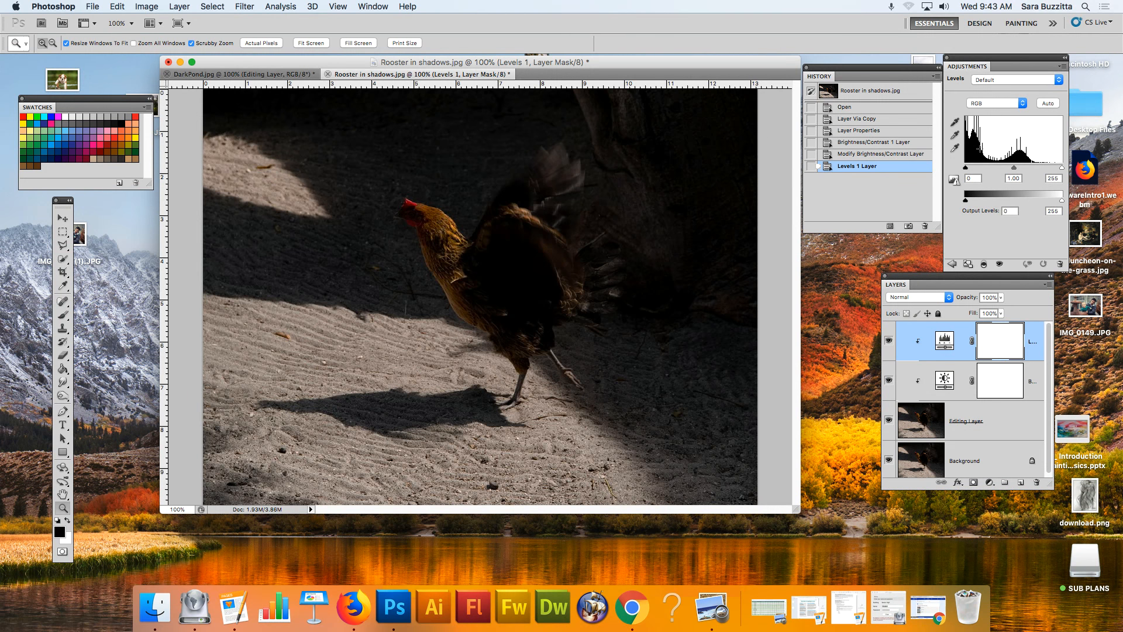
# Delete the Levels 1 and Brightness/Contrast 1 adjustment layers from the rooster image.
pyautogui.click(1031, 339)
pyautogui.click(1038, 484)
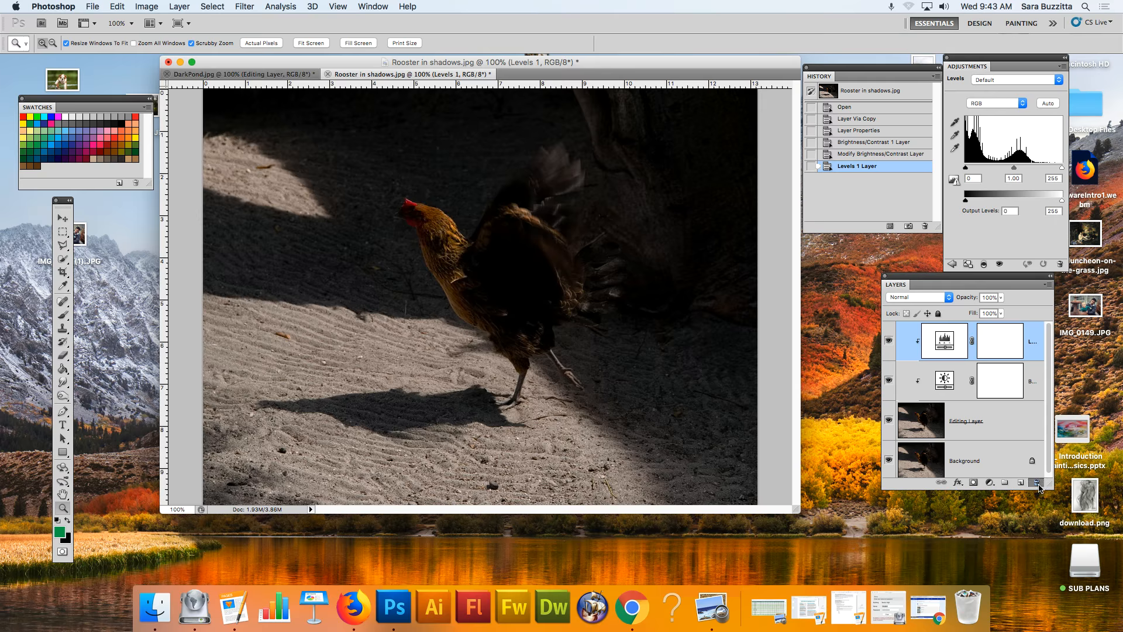
pyautogui.press('Return')
pyautogui.click(1034, 342)
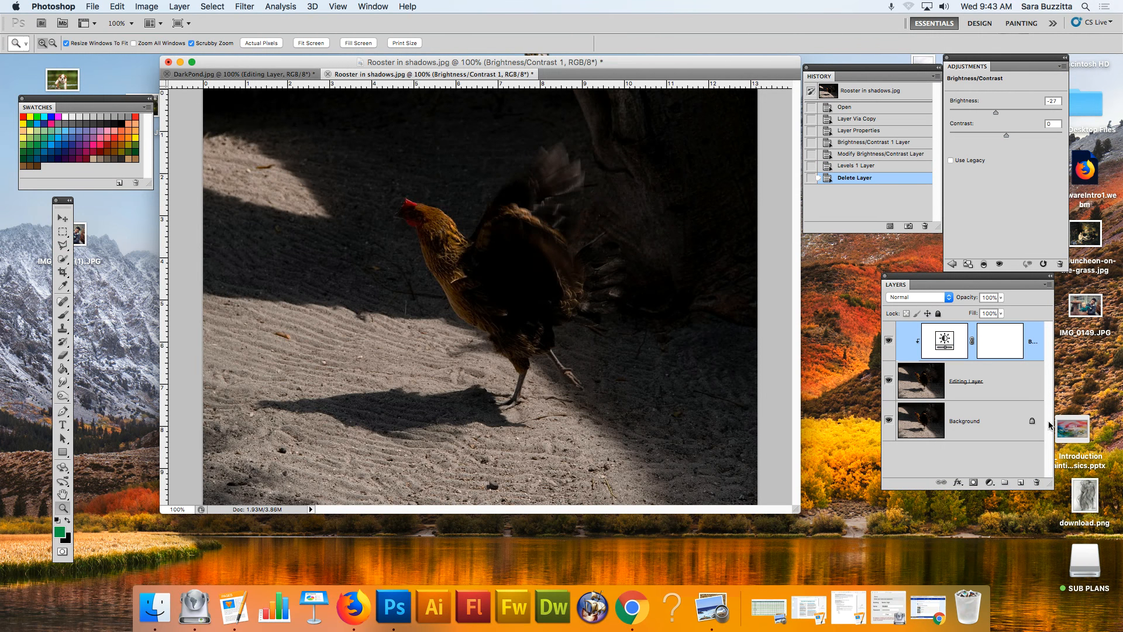
pyautogui.click(1038, 484)
pyautogui.click(651, 204)
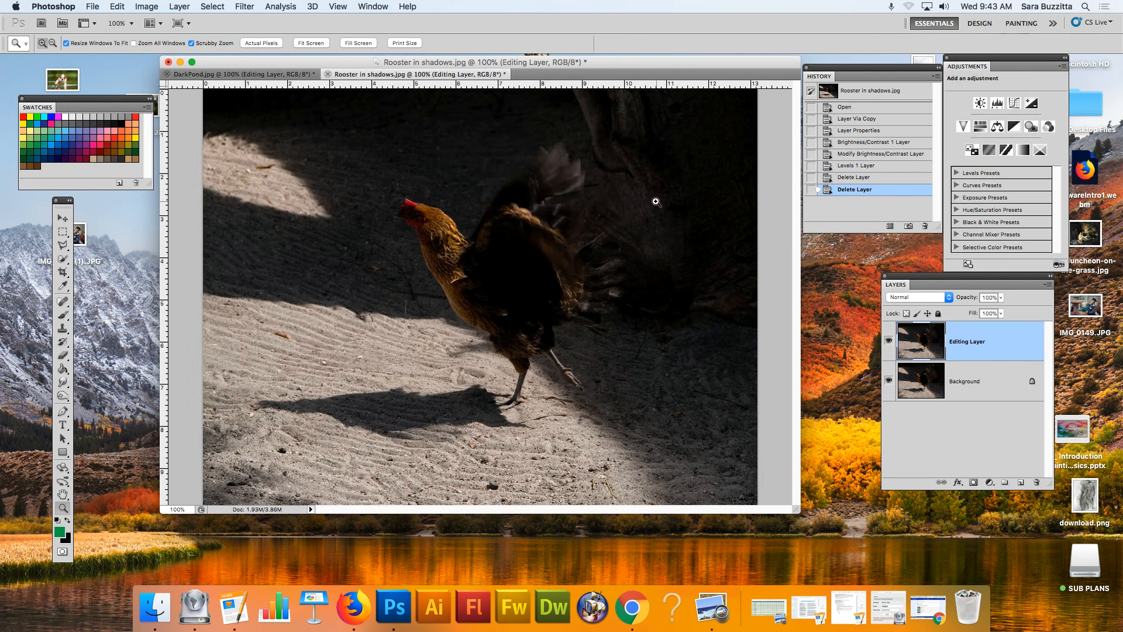
# Add a clipped Levels adjustment layer above Editing Layer and widen the Layers panel so the full layer name fits.
pyautogui.click(997, 103)
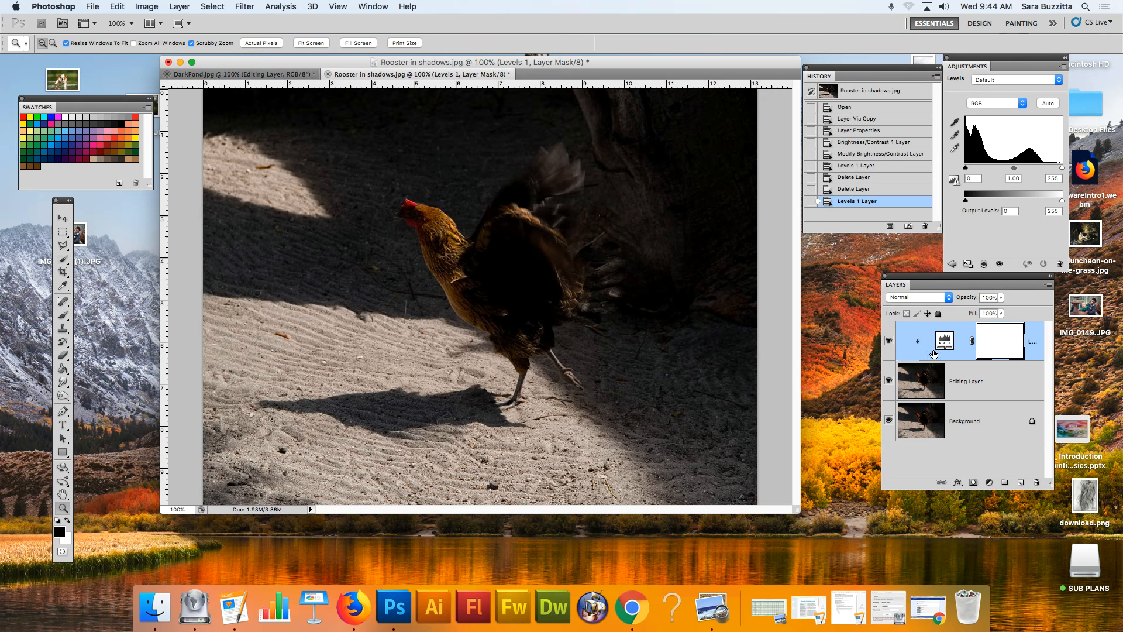
pyautogui.click(952, 264)
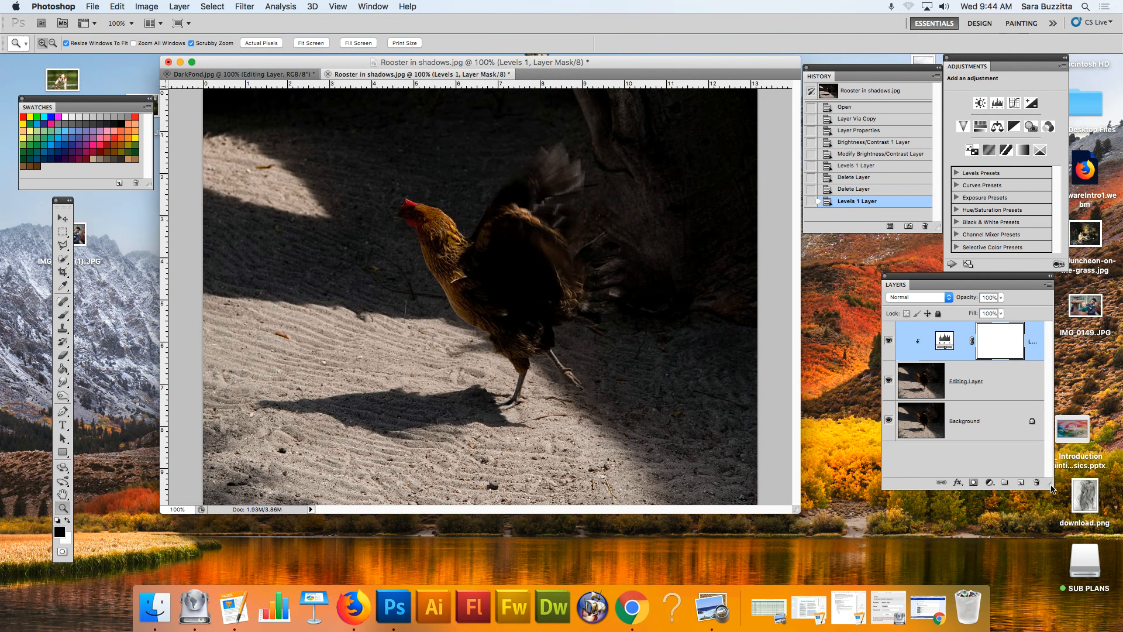
pyautogui.moveTo(1051, 487); pyautogui.dragTo(1092, 470)
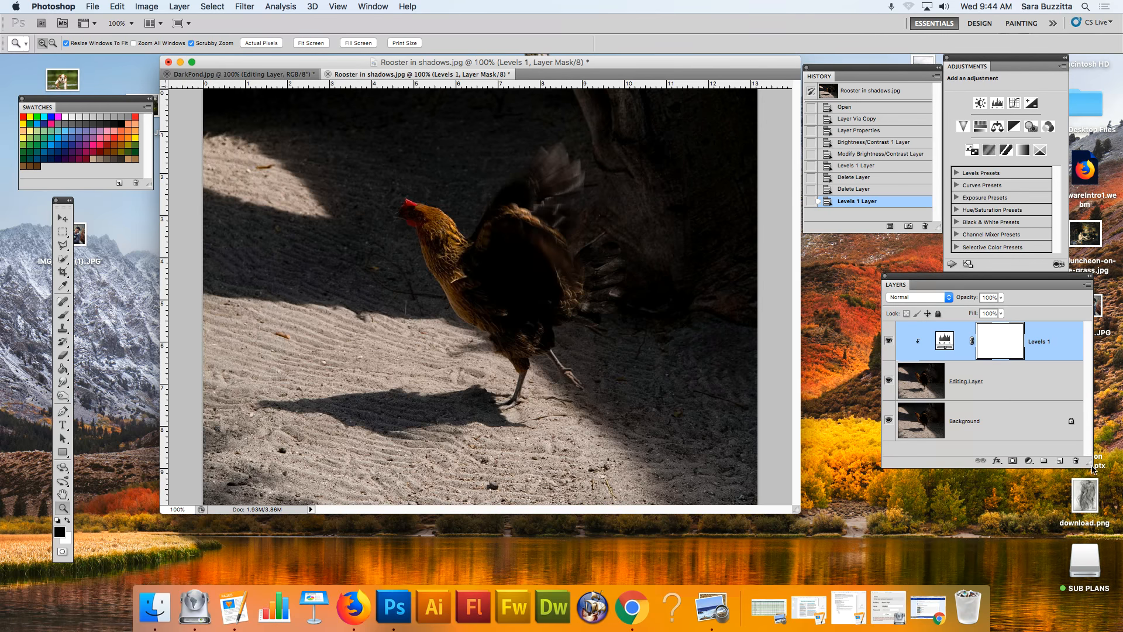
# Set the layer thumbnail size to Large Thumbnails.
pyautogui.rightClick(923, 373)
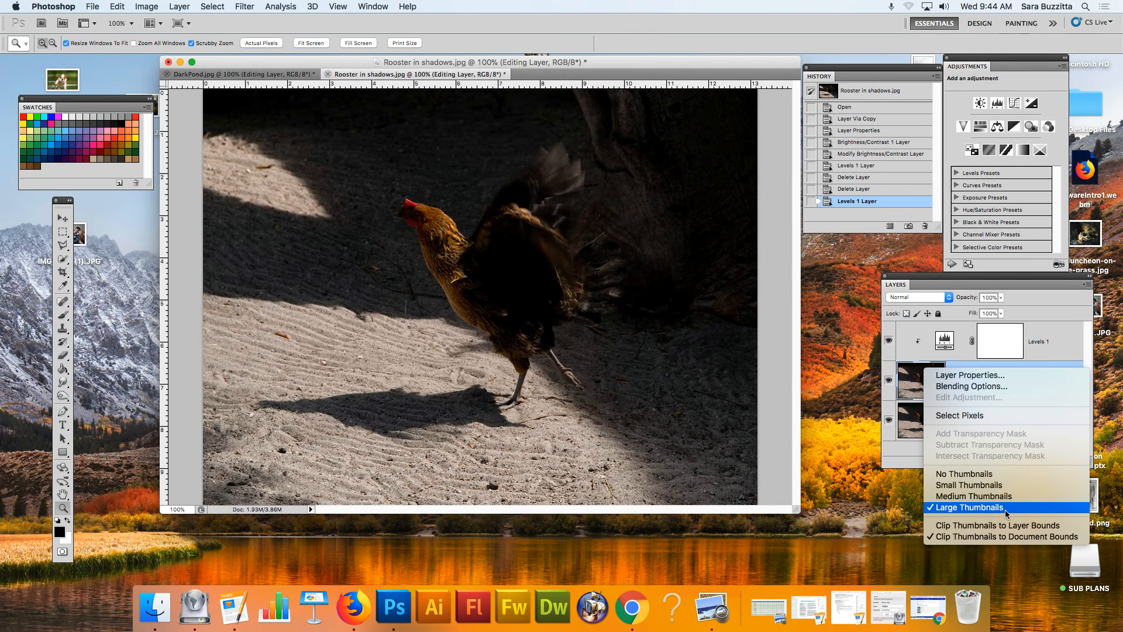
pyautogui.click(1005, 510)
pyautogui.rightClick(922, 381)
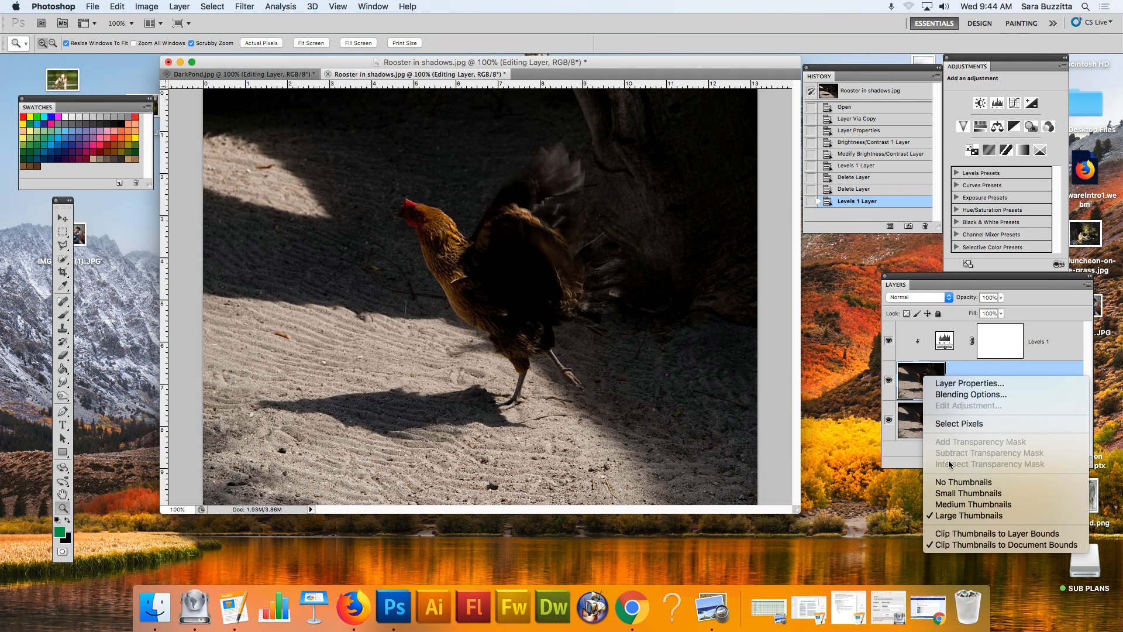
pyautogui.click(973, 515)
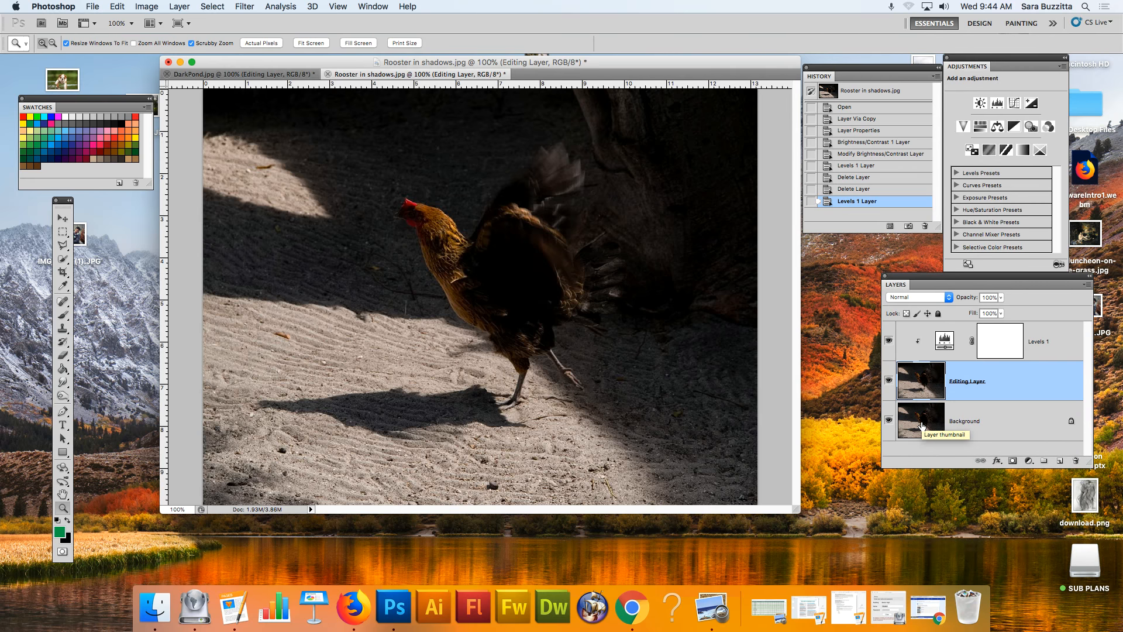
# Reopen the Levels 1 settings and set the midtone input to 1.71 and the white input to 238.
pyautogui.click(945, 342)
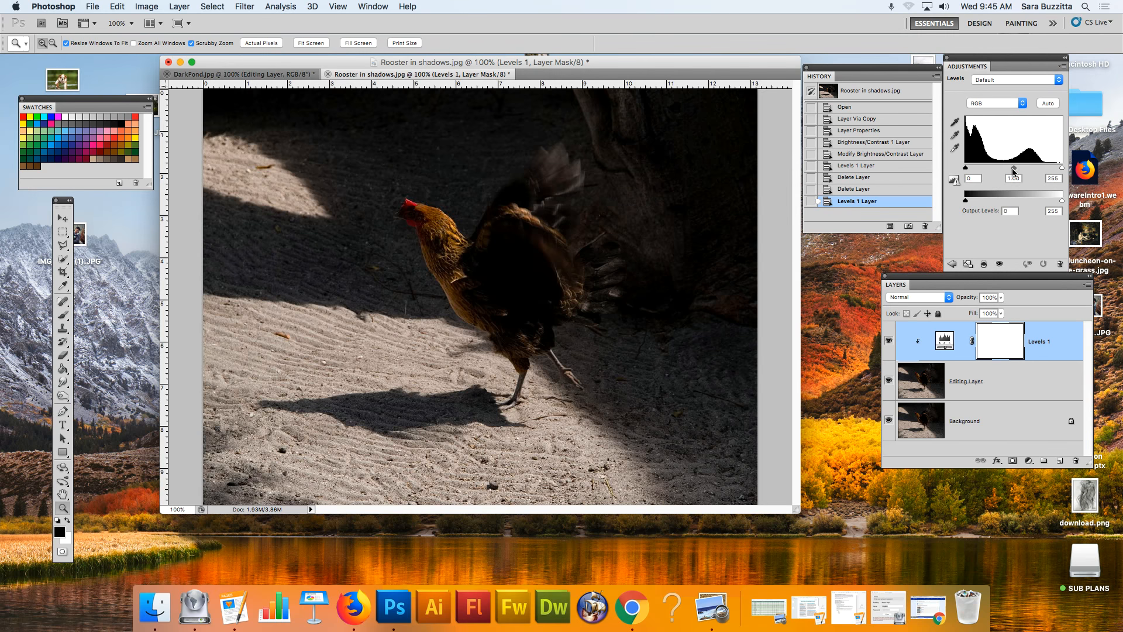
pyautogui.moveTo(1014, 170)
pyautogui.mouseDown()
pyautogui.moveTo(988, 175)
pyautogui.moveTo(1008, 167)
pyautogui.mouseUp()
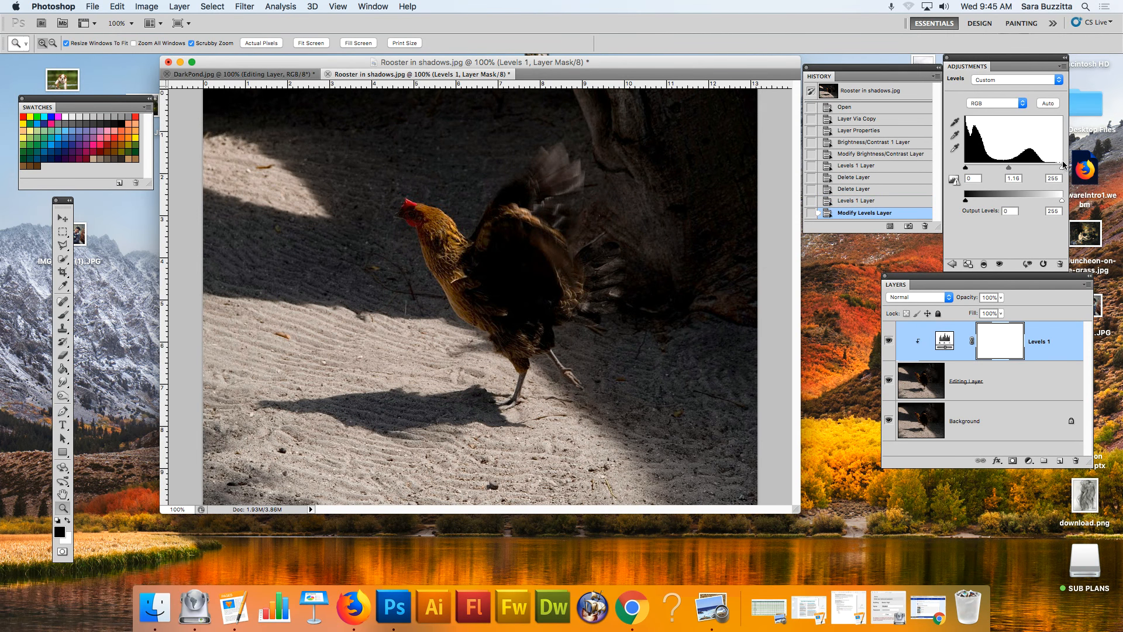
pyautogui.moveTo(1061, 168); pyautogui.dragTo(1056, 169)
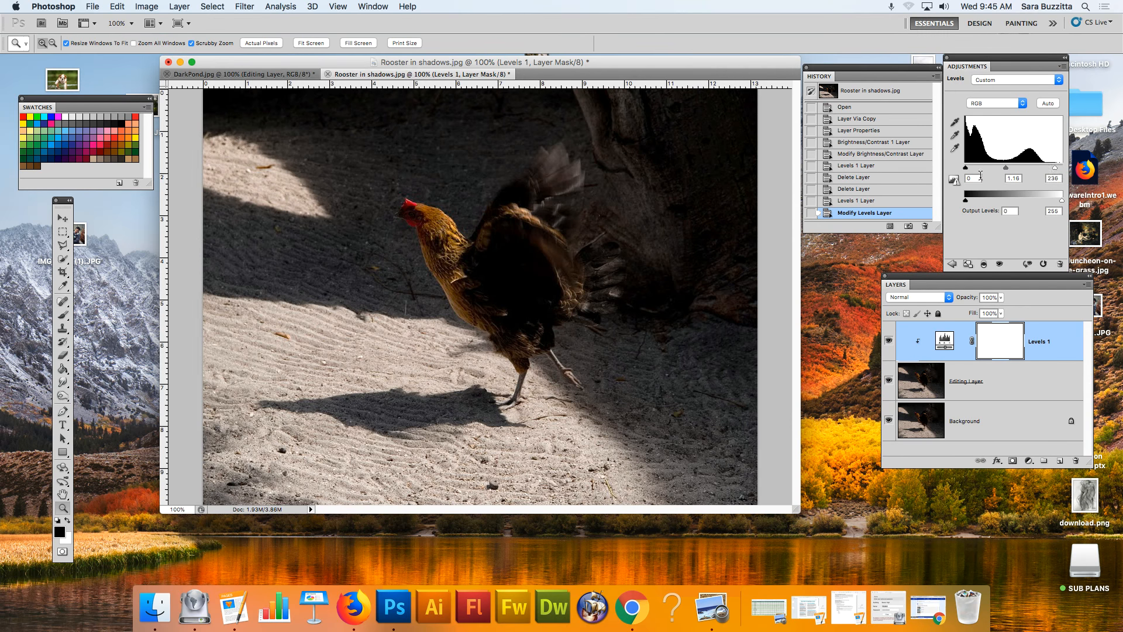
pyautogui.moveTo(1006, 169); pyautogui.dragTo(993, 171)
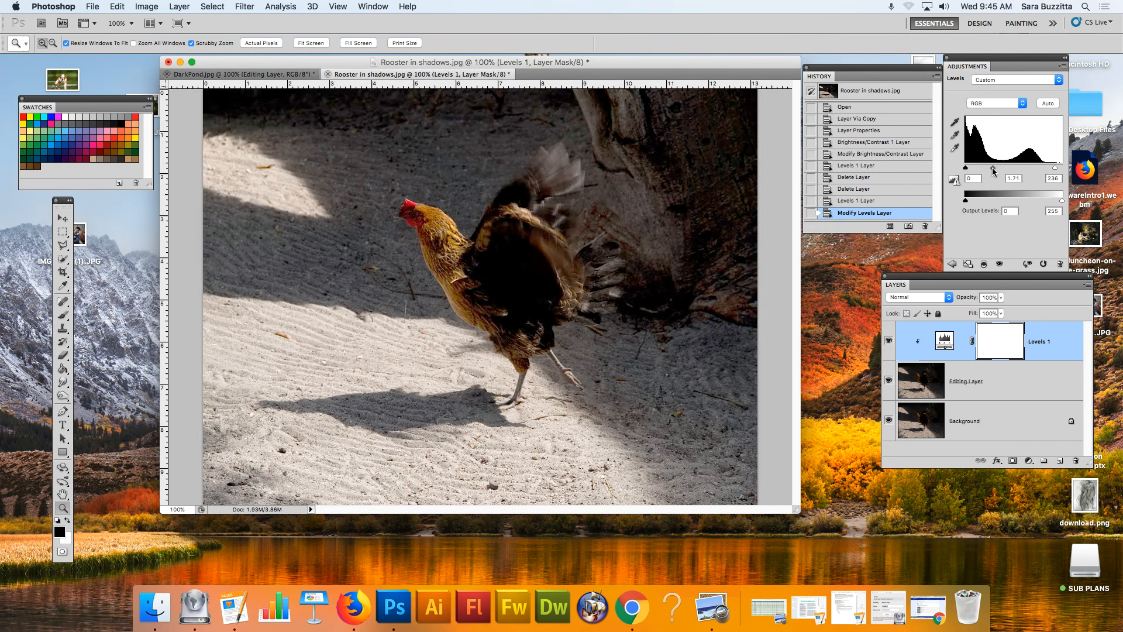
# Try midtone input values of 2.71 and 2.36 on the Levels 1 layer.
pyautogui.click(1061, 177)
pyautogui.click(1010, 178)
pyautogui.press('BackSpace')
pyautogui.write('2')
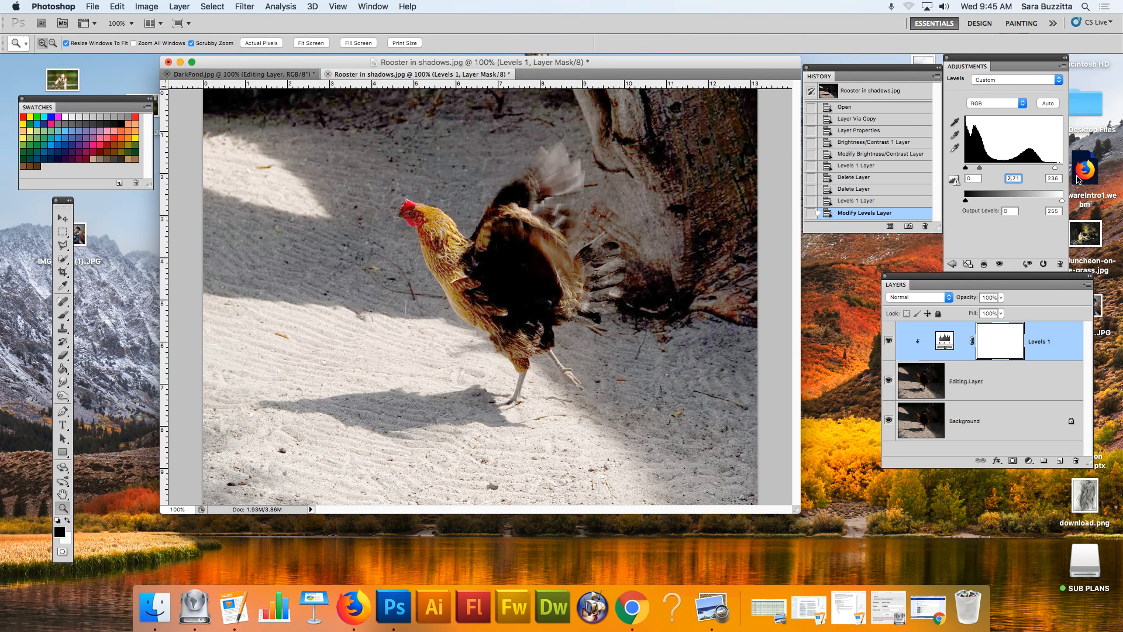
pyautogui.press('BackSpace')
pyautogui.press('BackSpace')
pyautogui.write('36')
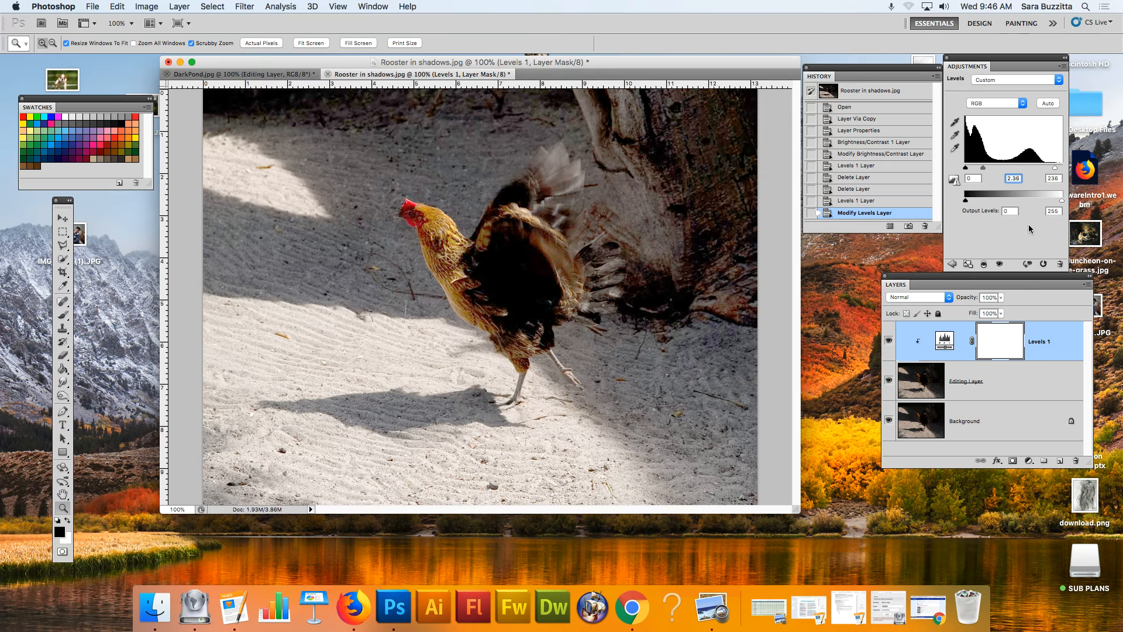
# Set the Levels 1 midtone input to 1.75 and return to the list of adjustments.
pyautogui.moveTo(982, 169); pyautogui.dragTo(993, 169)
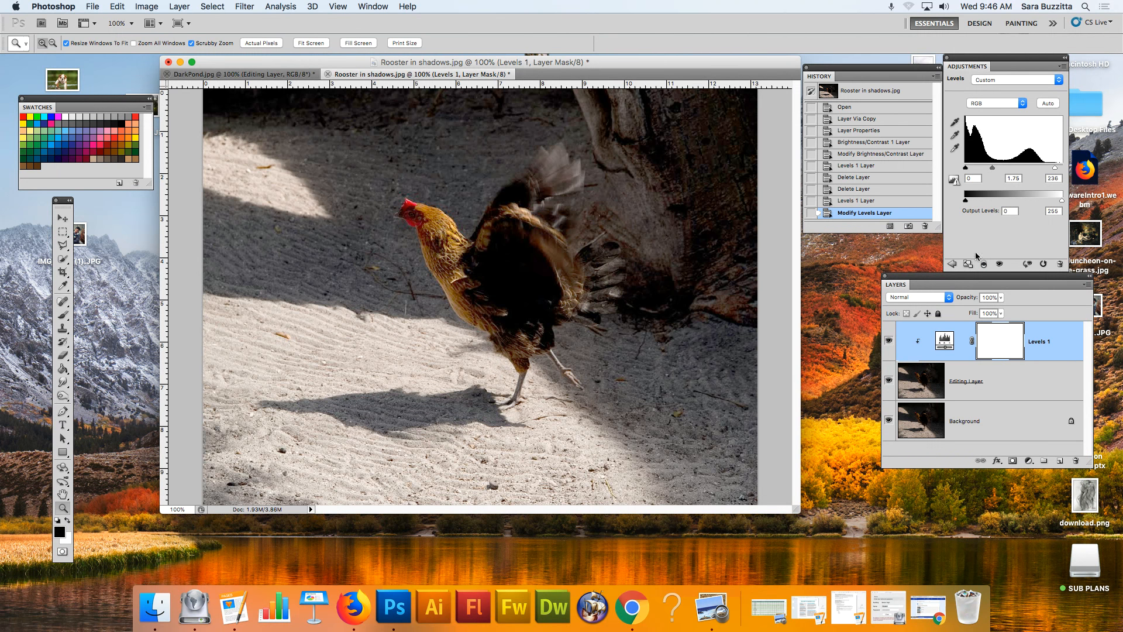
pyautogui.click(952, 264)
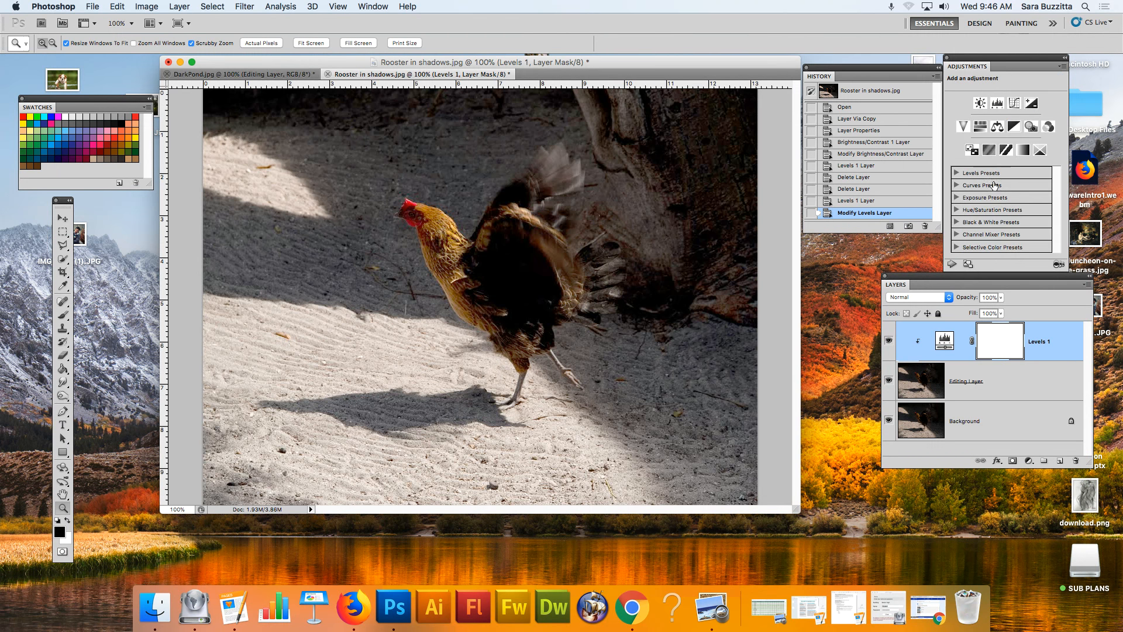
pyautogui.click(954, 265)
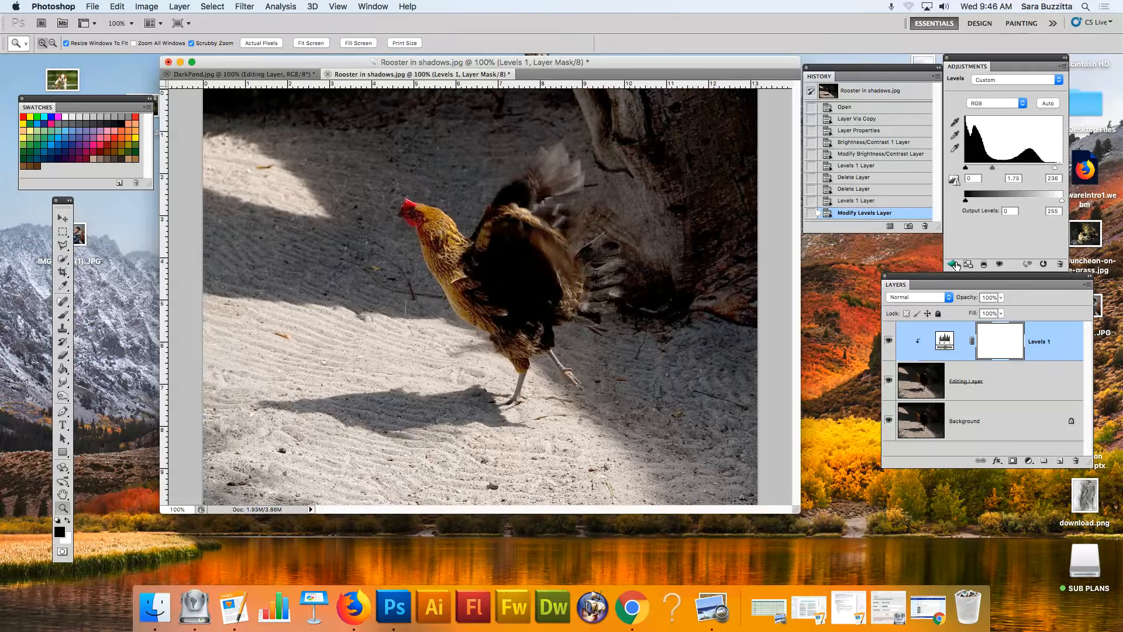
pyautogui.click(953, 266)
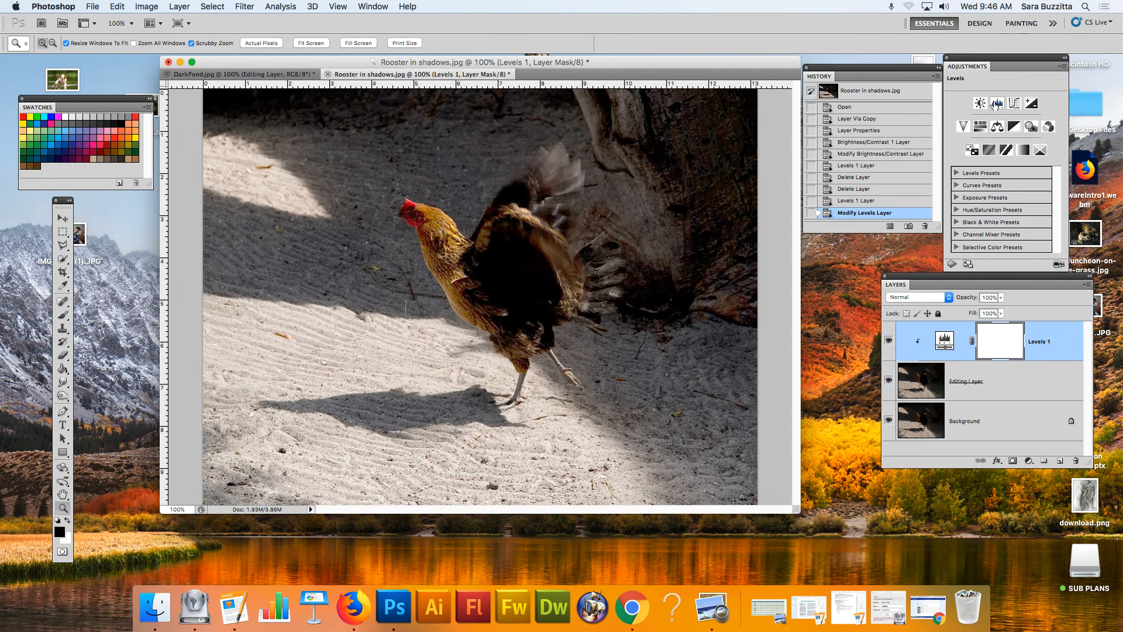
# Add a clipped Curves adjustment layer above Levels 1 and activate its on-image adjustment tool.
pyautogui.click(1014, 103)
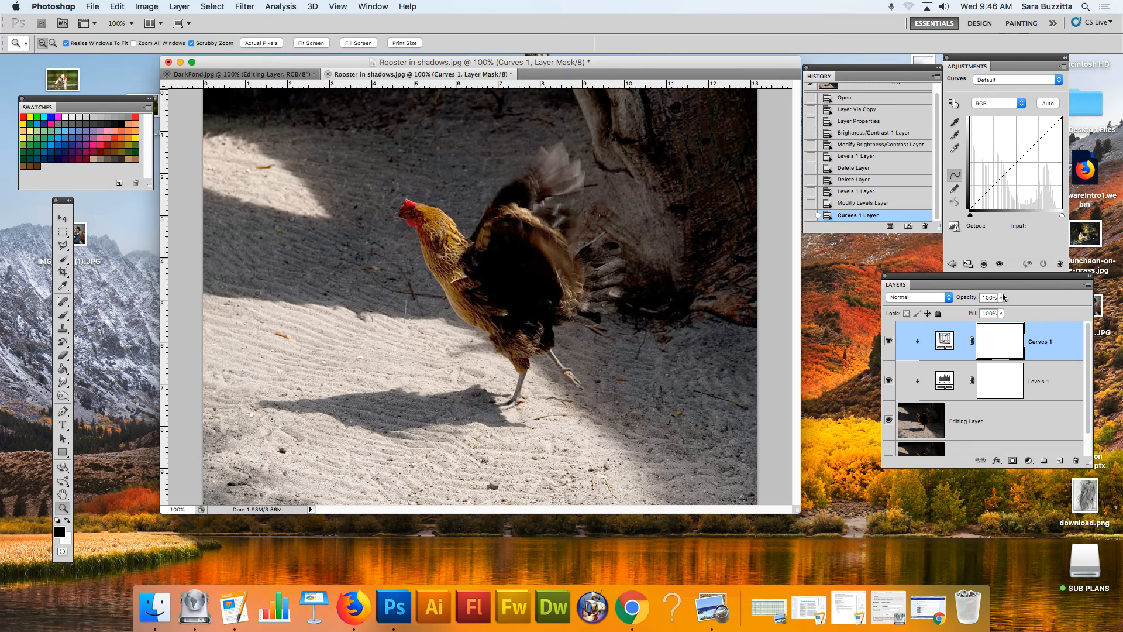
pyautogui.click(954, 106)
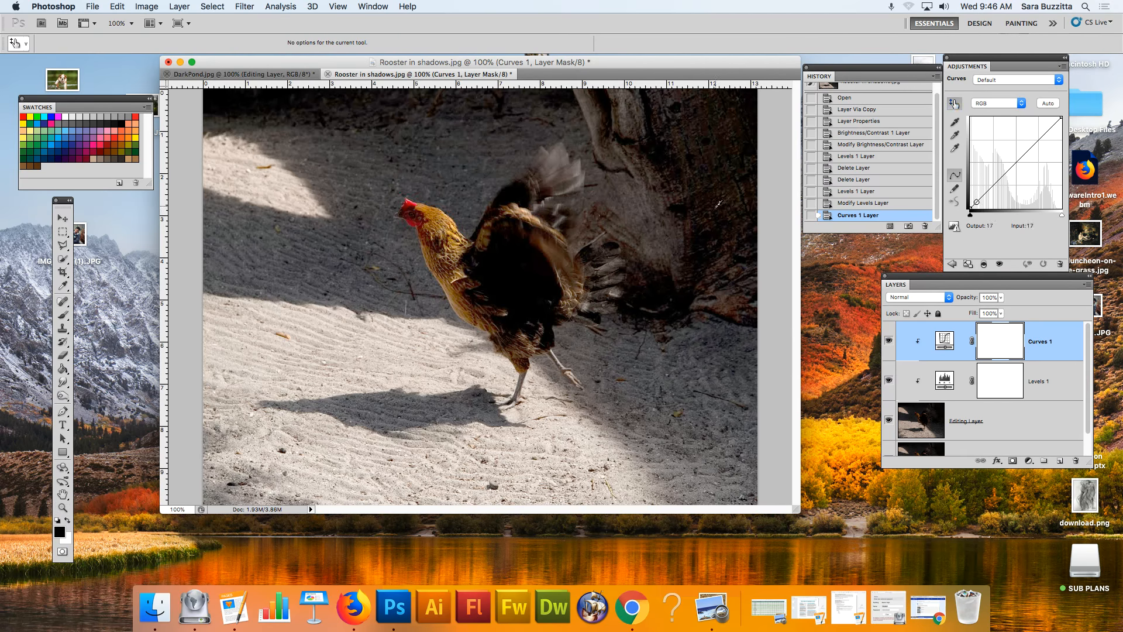
# Try on-image RGB curve adjustments on the rooster picture, then undo them.
pyautogui.moveTo(635, 341); pyautogui.dragTo(636, 355)
pyautogui.moveTo(569, 264); pyautogui.dragTo(592, 113)
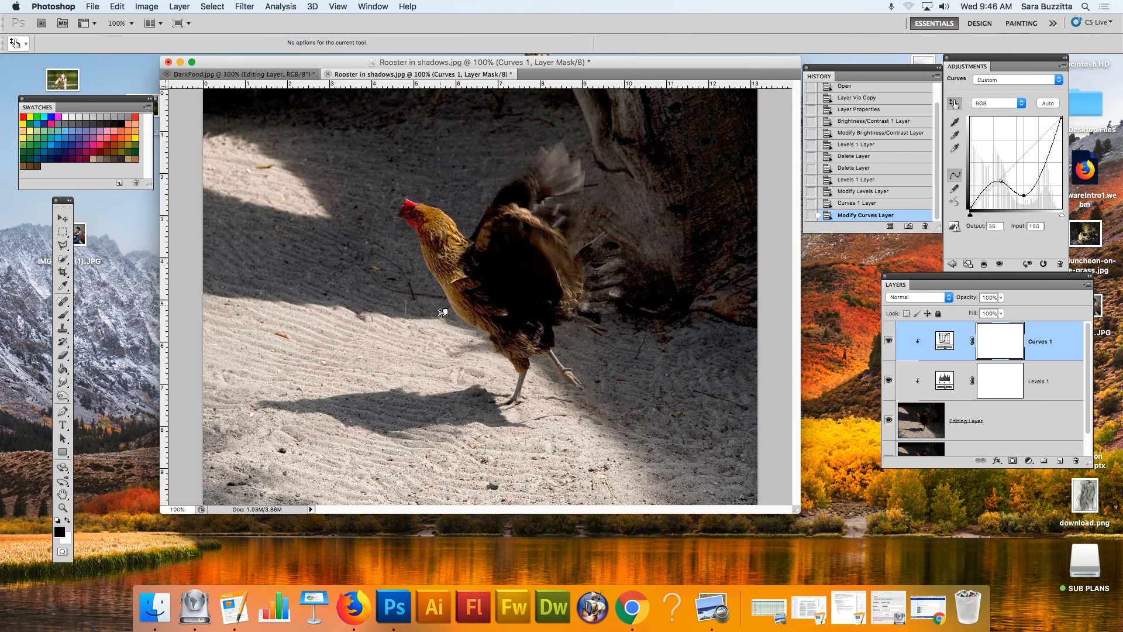
pyautogui.hotkey('ctrl', 'z')
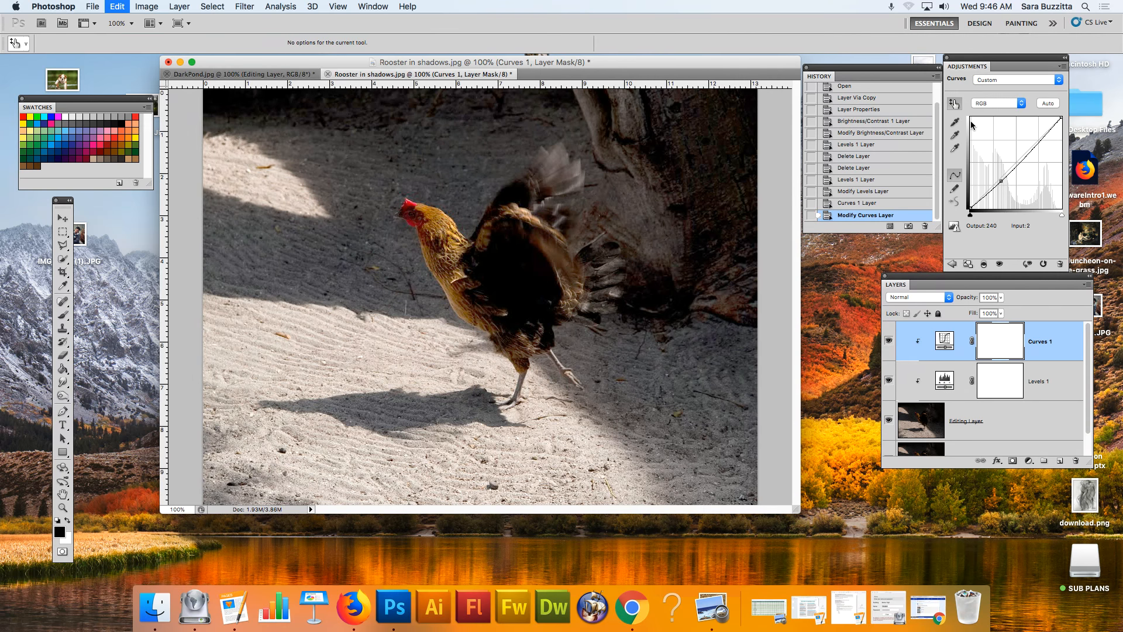
# Try an on-image adjustment of the Blue channel curve, undo it and return to the RGB channel.
pyautogui.click(1023, 104)
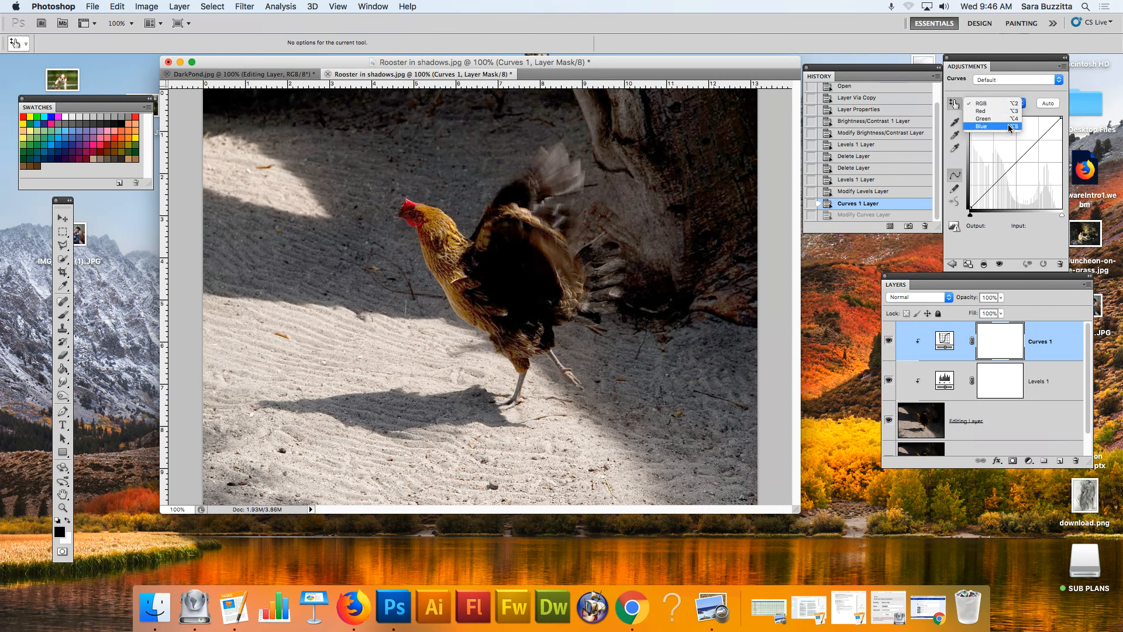
pyautogui.click(1009, 126)
pyautogui.moveTo(639, 356)
pyautogui.mouseDown()
pyautogui.moveTo(653, 168)
pyautogui.moveTo(637, 353)
pyautogui.mouseUp()
pyautogui.press('super+z')
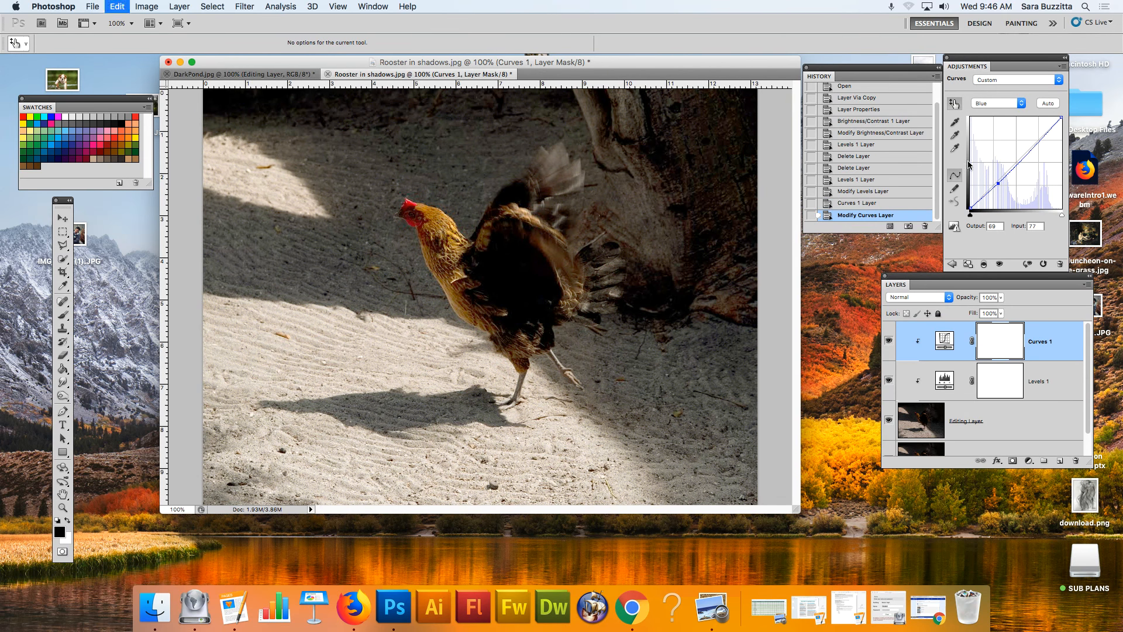
pyautogui.click(997, 102)
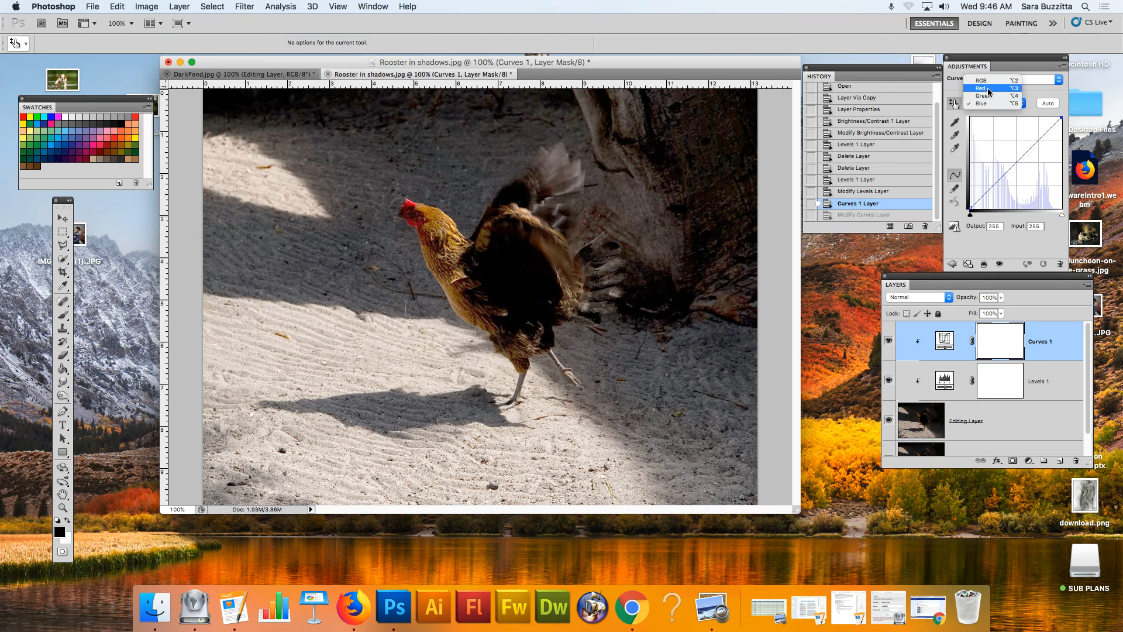
pyautogui.click(980, 81)
# Try a strong on-image boost of the Red channel curve, undo it and switch back to RGB.
pyautogui.click(991, 103)
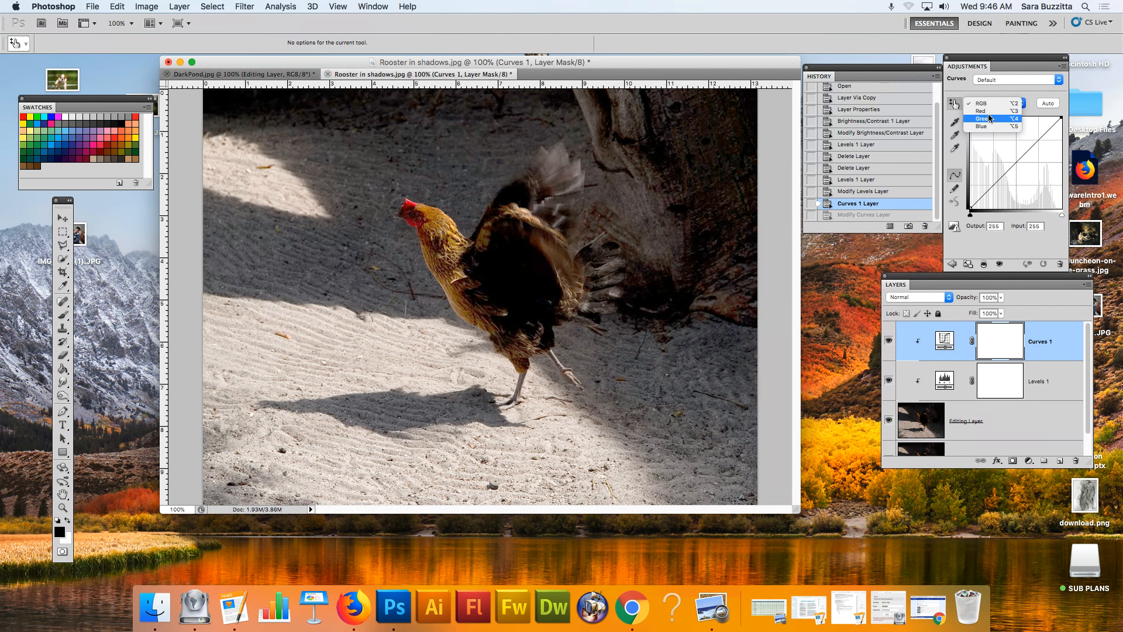
pyautogui.click(980, 111)
pyautogui.moveTo(594, 188); pyautogui.dragTo(613, 126)
pyautogui.moveTo(554, 244)
pyautogui.mouseDown()
pyautogui.moveTo(561, 263)
pyautogui.moveTo(570, 258)
pyautogui.moveTo(558, 253)
pyautogui.mouseUp()
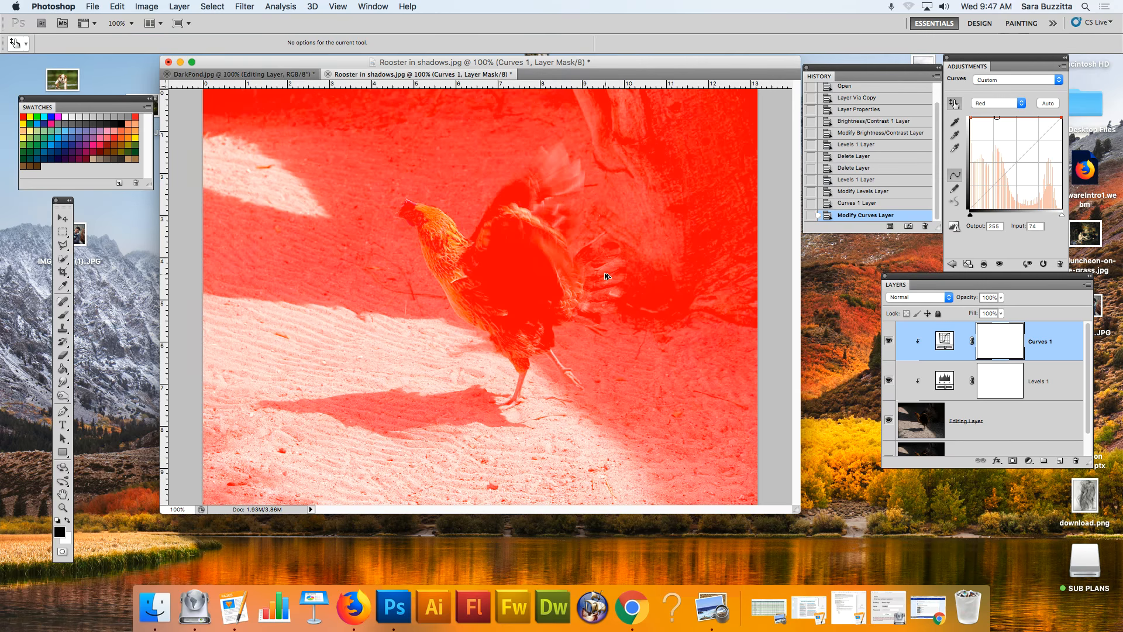
pyautogui.press('super+z')
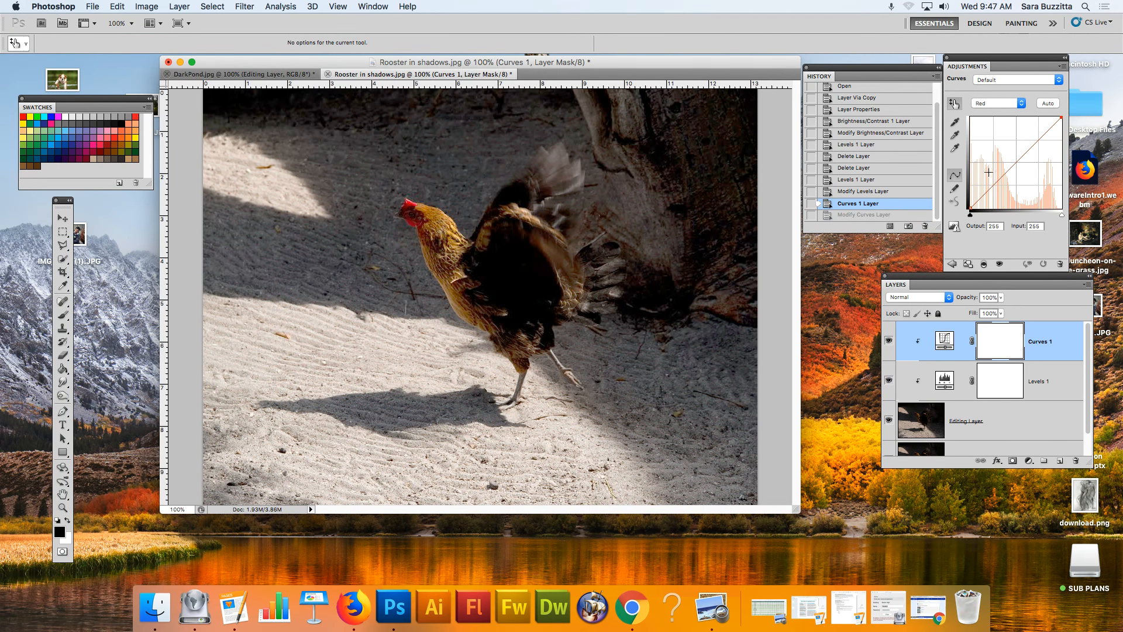
pyautogui.click(1017, 103)
pyautogui.click(1015, 96)
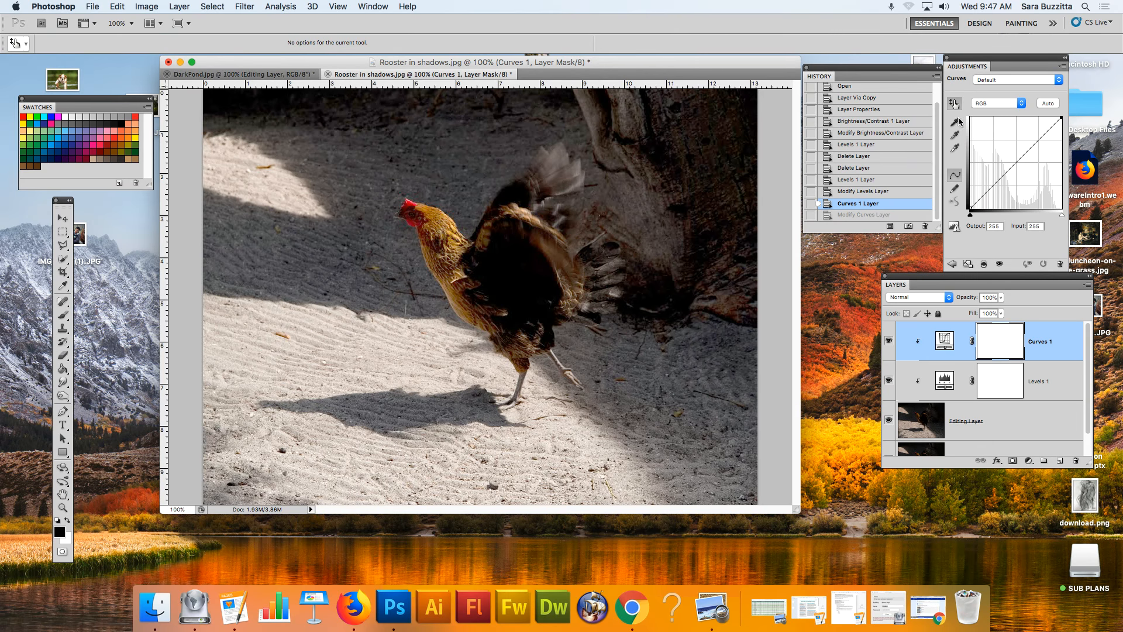
# Reshape the RGB curve with on-image adjustments over the sand and the rooster, lowering the highlights.
pyautogui.moveTo(463, 195); pyautogui.dragTo(464, 196)
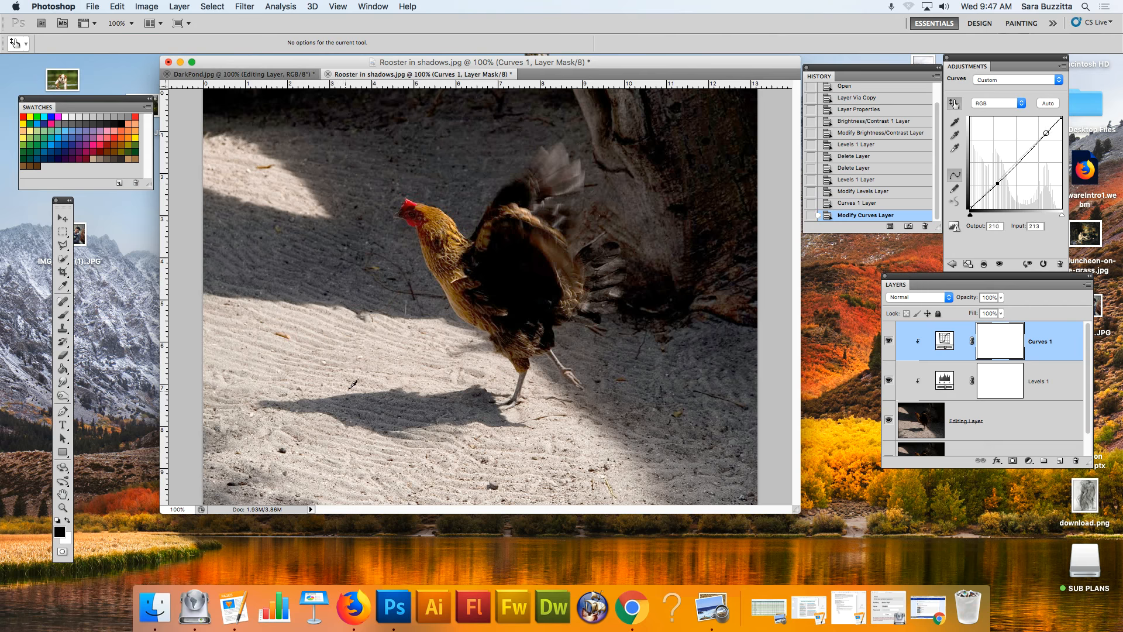
pyautogui.moveTo(347, 291); pyautogui.dragTo(307, 368)
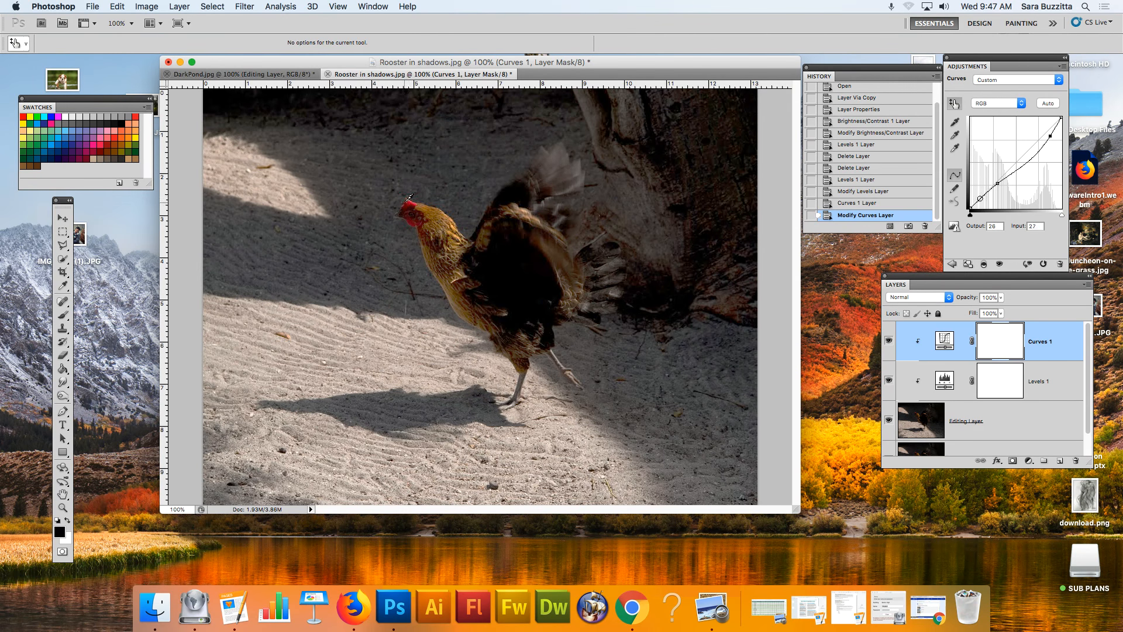
pyautogui.moveTo(443, 215); pyautogui.dragTo(443, 221)
# Open Quiriguá monument.jpg from the desktop in Photoshop, then enlarge and reposition the document window.
pyautogui.click(860, 277)
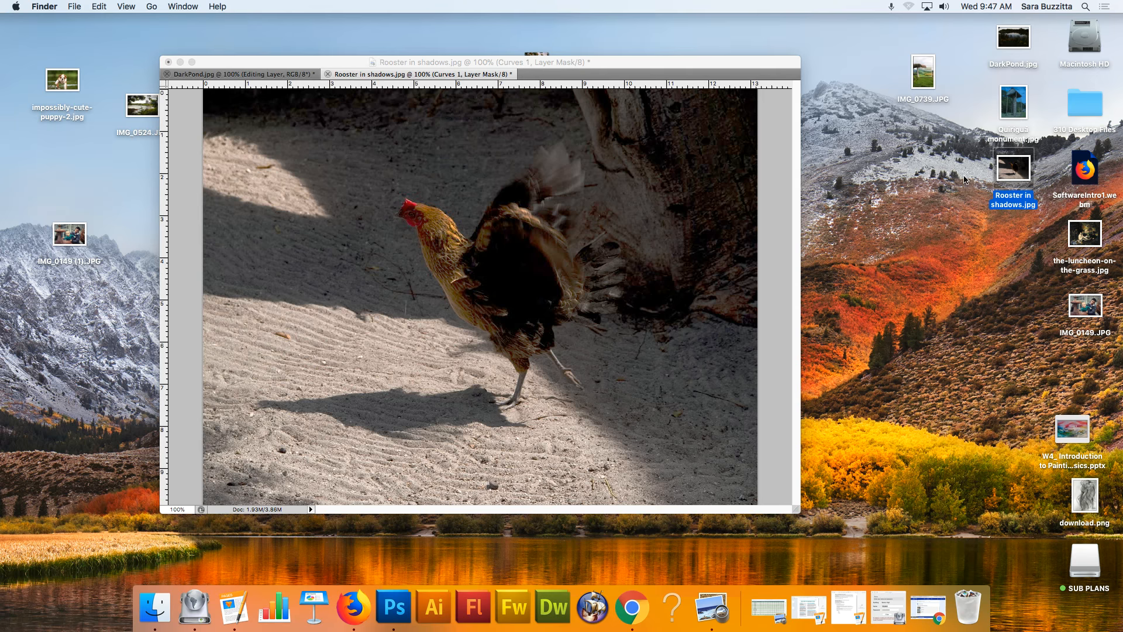
pyautogui.moveTo(1018, 102); pyautogui.dragTo(393, 609)
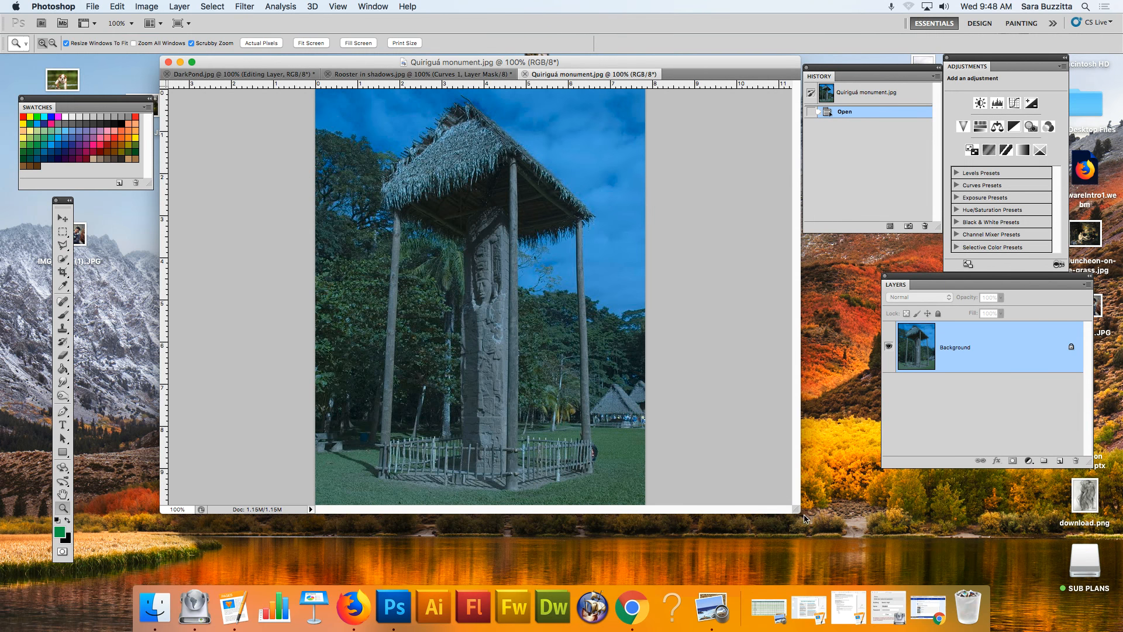
pyautogui.moveTo(796, 510); pyautogui.dragTo(825, 528)
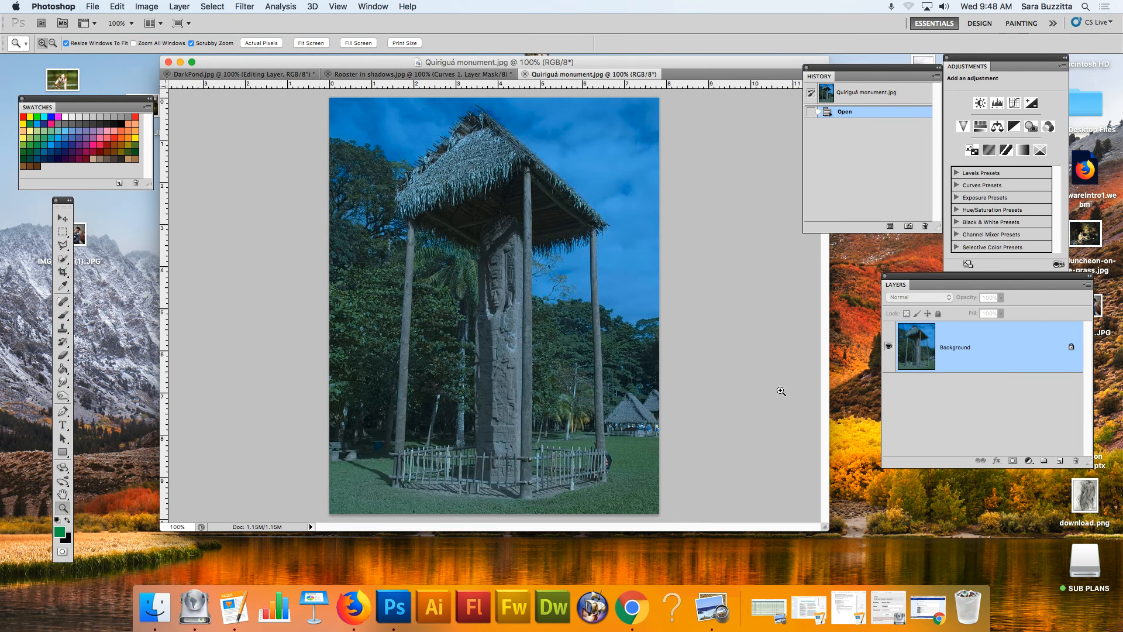
pyautogui.moveTo(686, 60); pyautogui.dragTo(626, 60)
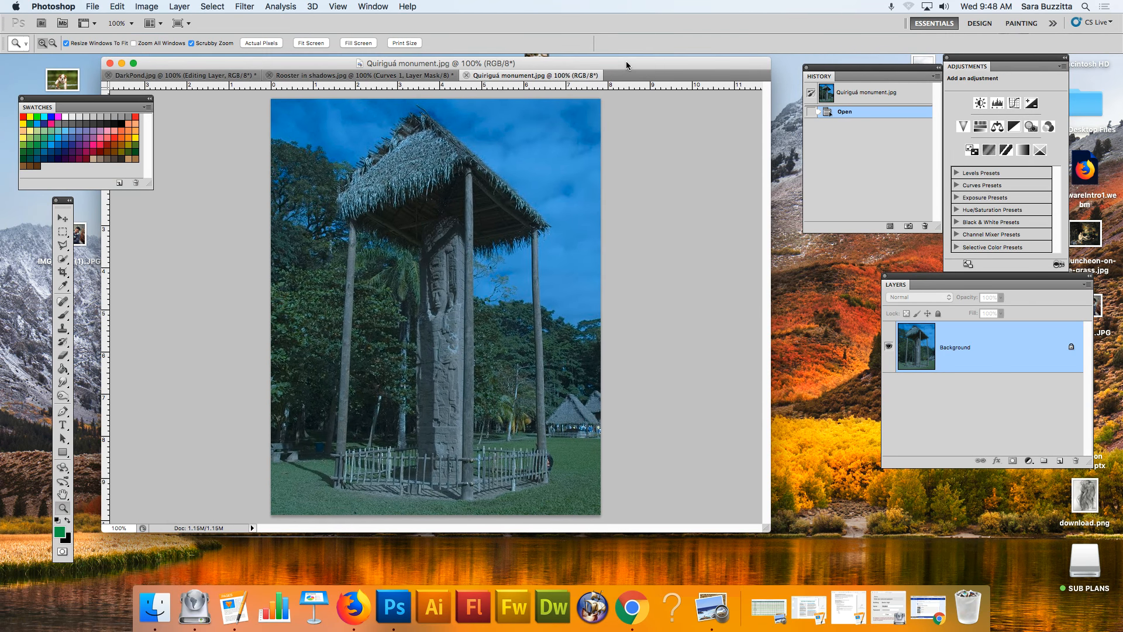
pyautogui.moveTo(766, 529); pyautogui.dragTo(853, 536)
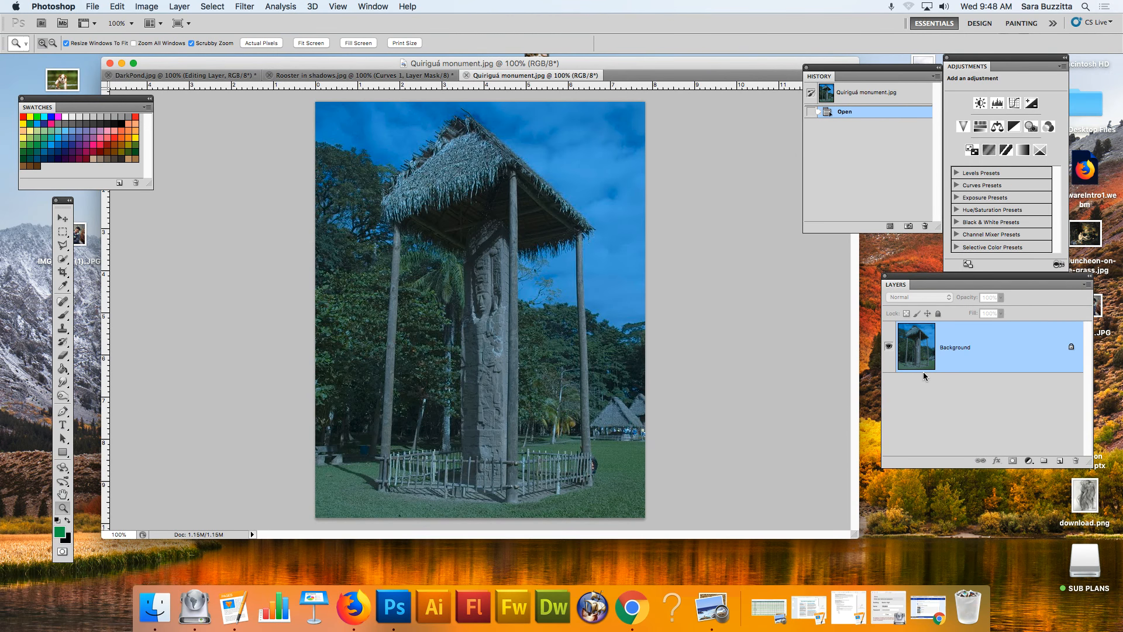
# Duplicate the Background layer of Quiriguá monument.jpg.
pyautogui.press('super+j')
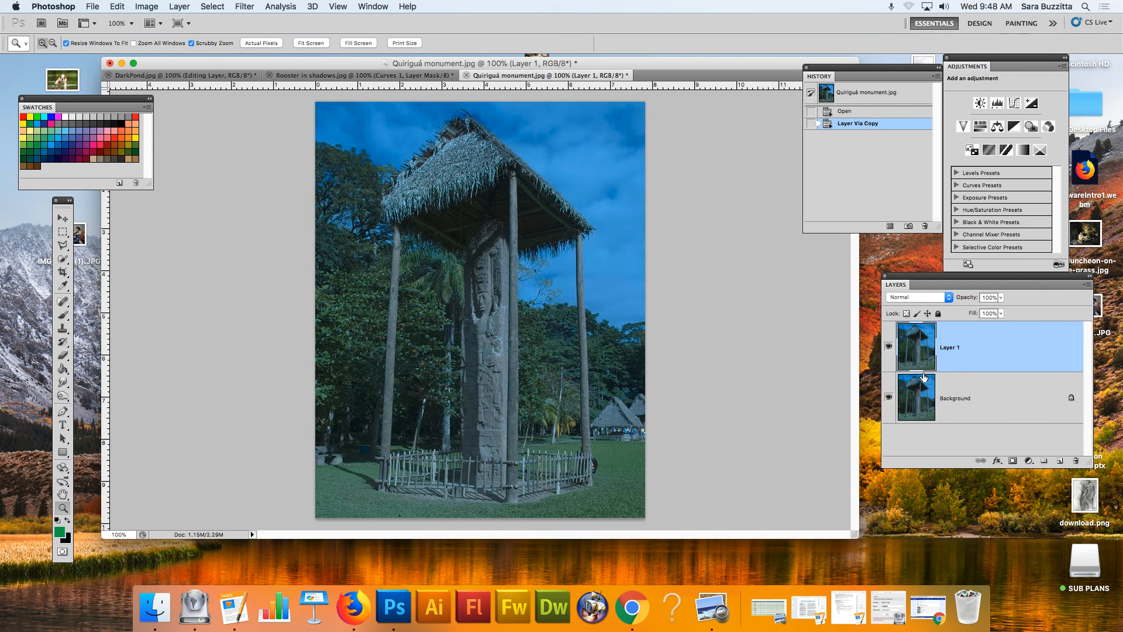
# Rename the duplicate layer of Quiriguá monument.jpg to Editing Layer.
pyautogui.doubleClick(953, 350)
pyautogui.write('Editing Layer')
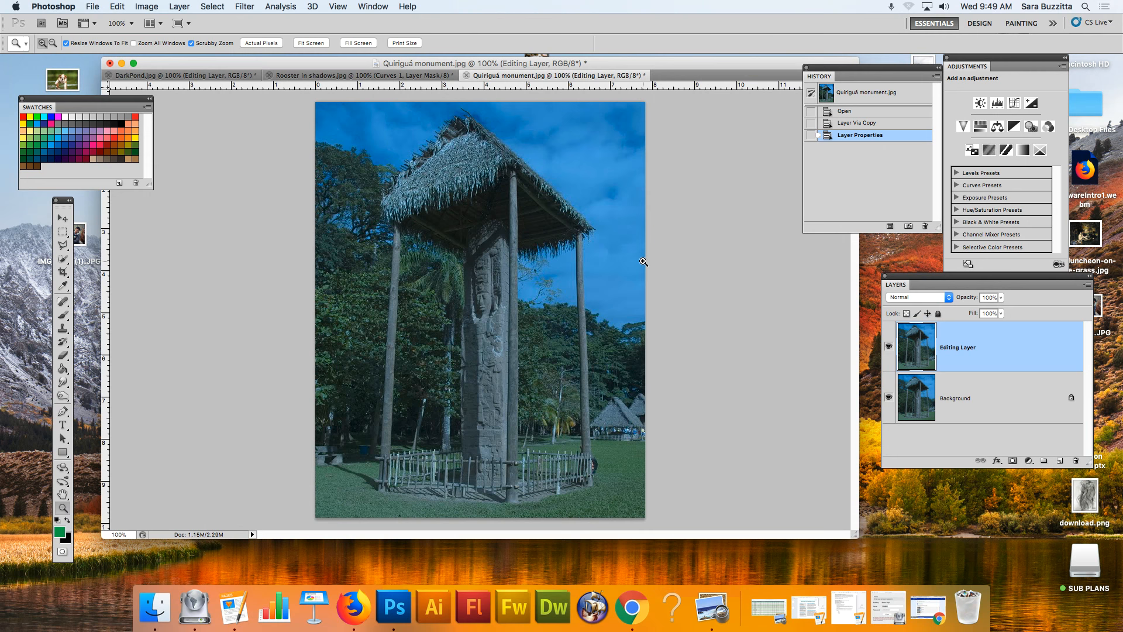
# Examine the monument's carved face and surrounding foliage at pixel level, comparing close-up magnifications with the full image.
pyautogui.moveTo(644, 261); pyautogui.dragTo(645, 264)
pyautogui.press('super+minus')
pyautogui.press('super+minus')
pyautogui.press('super+equal')
pyautogui.press('super+equal')
pyautogui.press('super+equal')
pyautogui.press('super+equal')
pyautogui.press('super+equal')
pyautogui.press('super+equal')
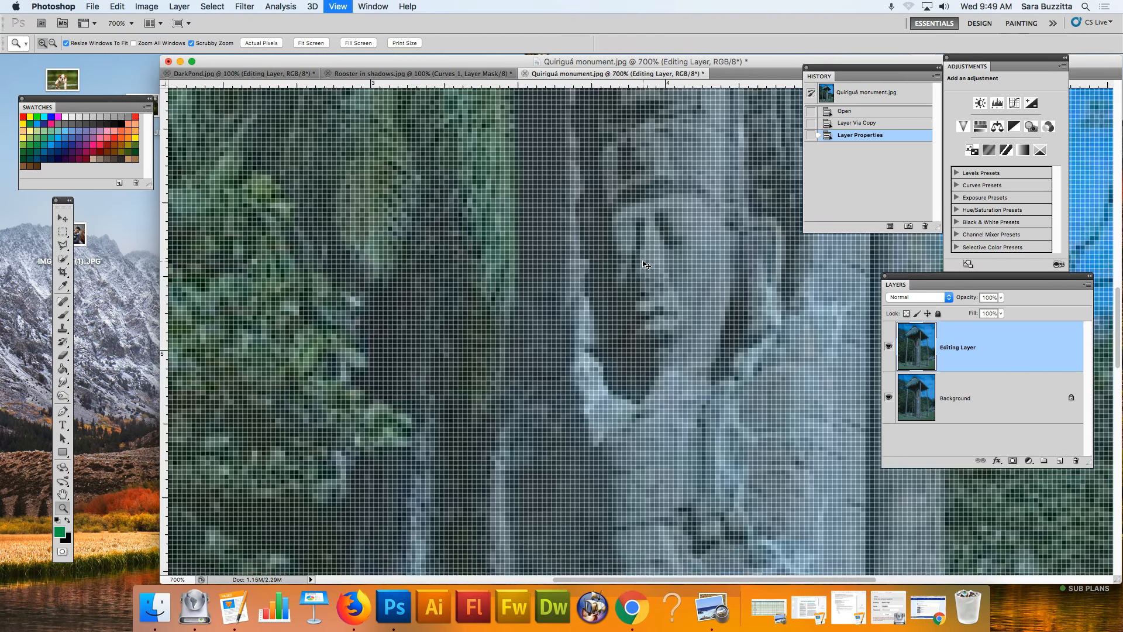
pyautogui.press('super+minus')
pyautogui.press('super+minus')
pyautogui.press('super+minus')
pyautogui.press('super+minus')
pyautogui.press('super+minus')
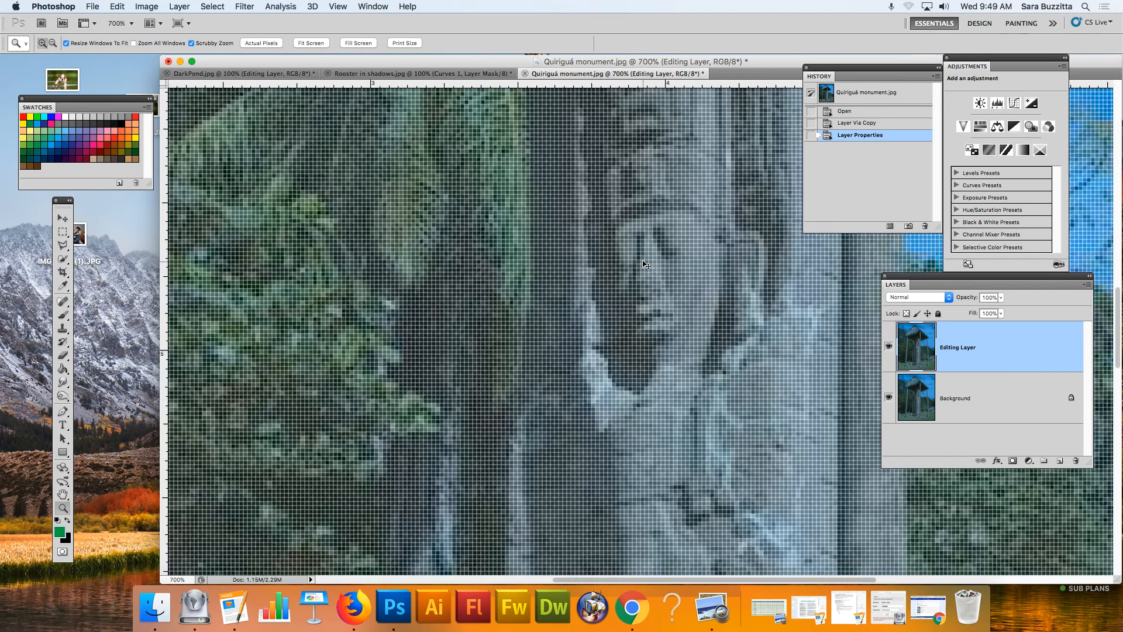
pyautogui.press('super+equal')
pyautogui.press('super+equal')
pyautogui.press('super+equal')
pyautogui.press('super+equal')
pyautogui.press('super+equal')
pyautogui.press('super+equal')
pyautogui.press('super+equal')
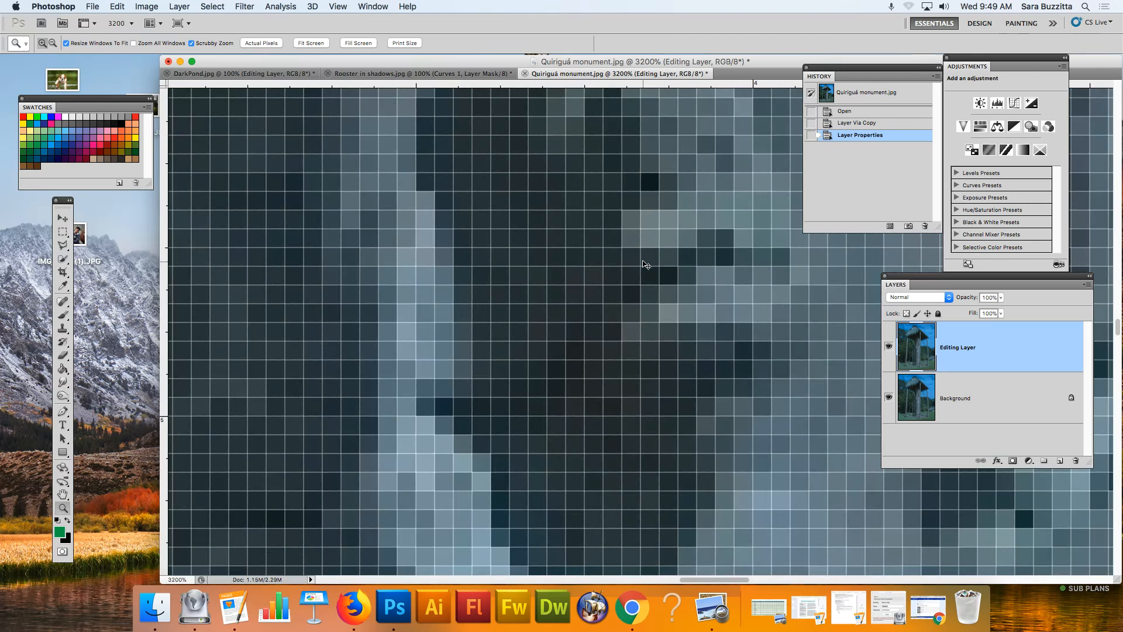
pyautogui.press('super+minus')
pyautogui.press('super+minus')
pyautogui.press('super+minus')
pyautogui.press('super+minus')
pyautogui.press('super+minus')
pyautogui.press('super+minus')
pyautogui.press('super+minus')
pyautogui.press('super+minus')
pyautogui.press('super+minus')
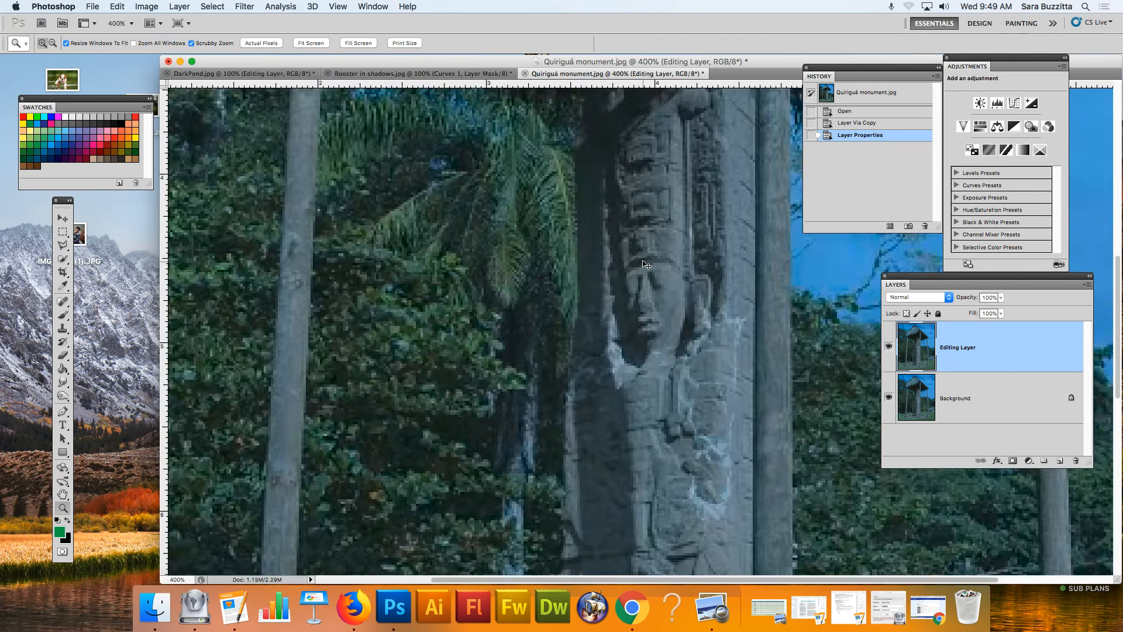
pyautogui.press('super+minus')
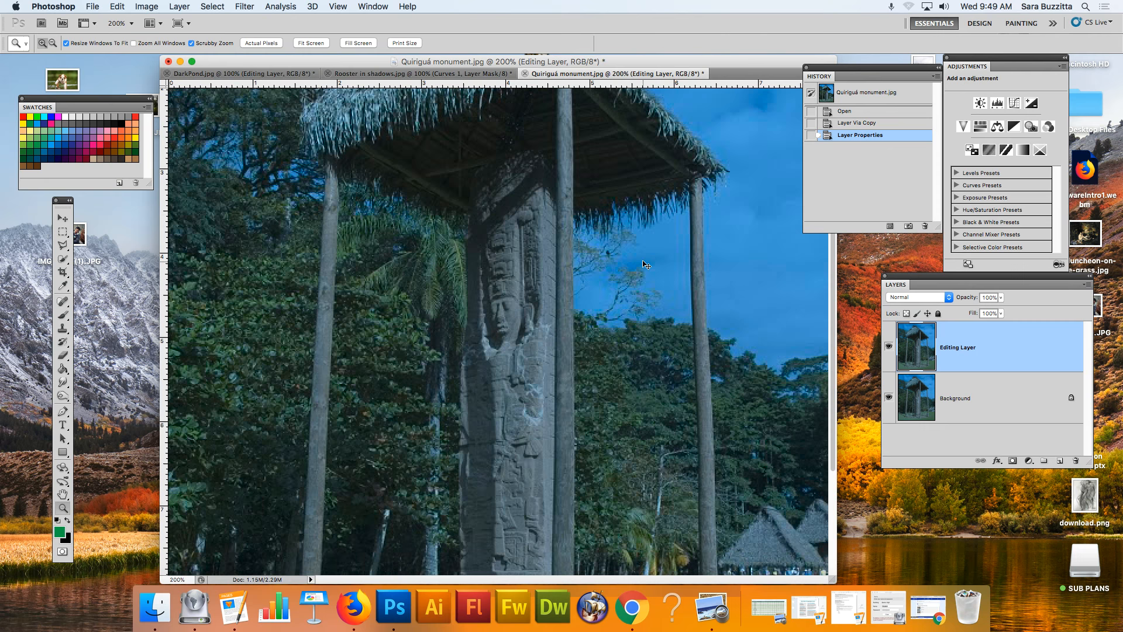
pyautogui.press('super+plus')
pyautogui.press('super+plus')
pyautogui.press('super+plus')
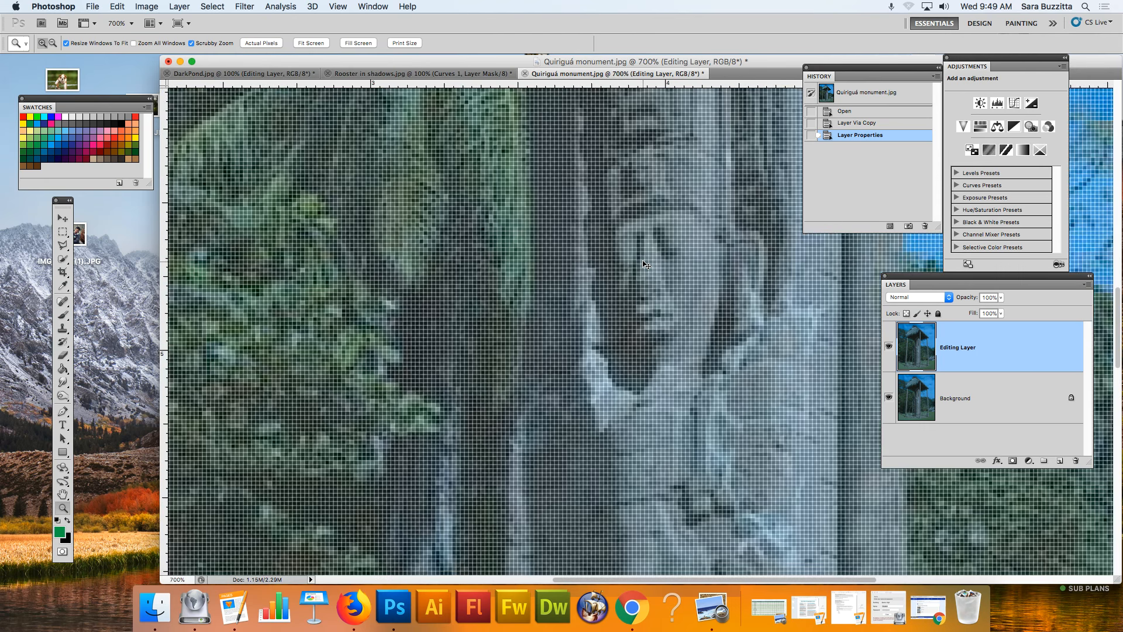
pyautogui.press('super+minus')
pyautogui.press('super+minus')
pyautogui.press('super+minus')
pyautogui.press('super+minus')
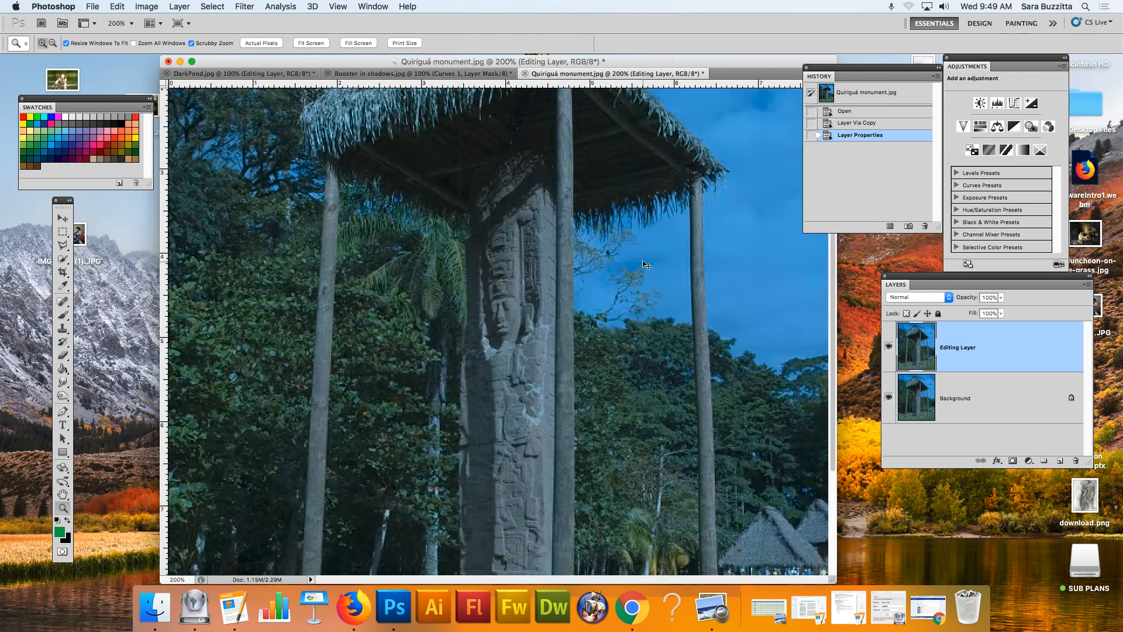
pyautogui.press('super+plus')
pyautogui.press('super+minus')
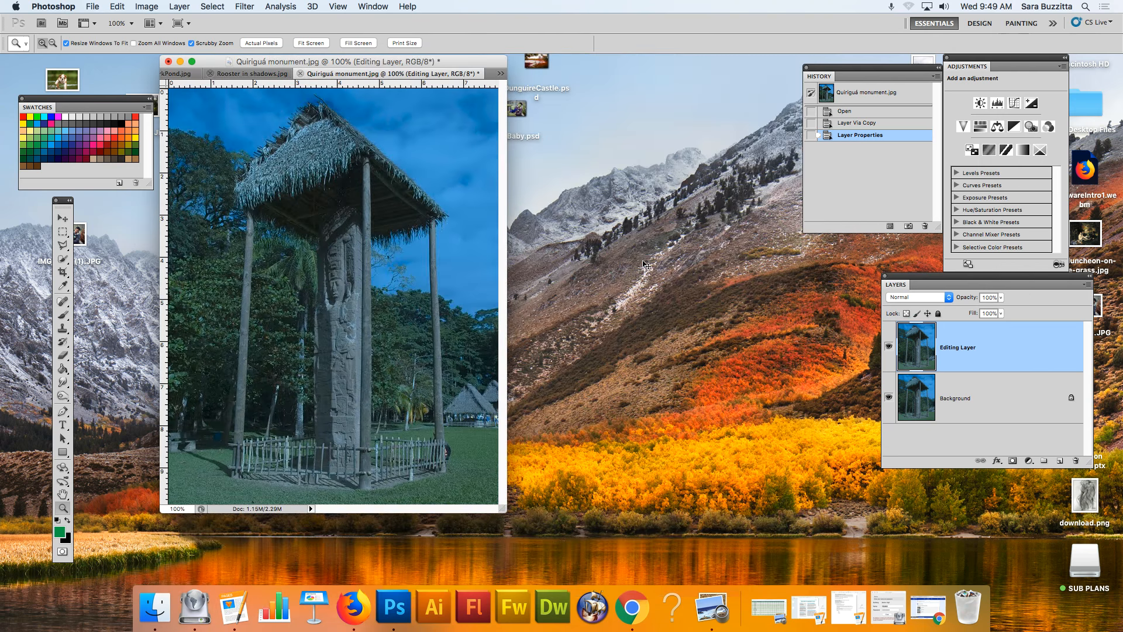
pyautogui.press('super+plus')
pyautogui.press('super+plus')
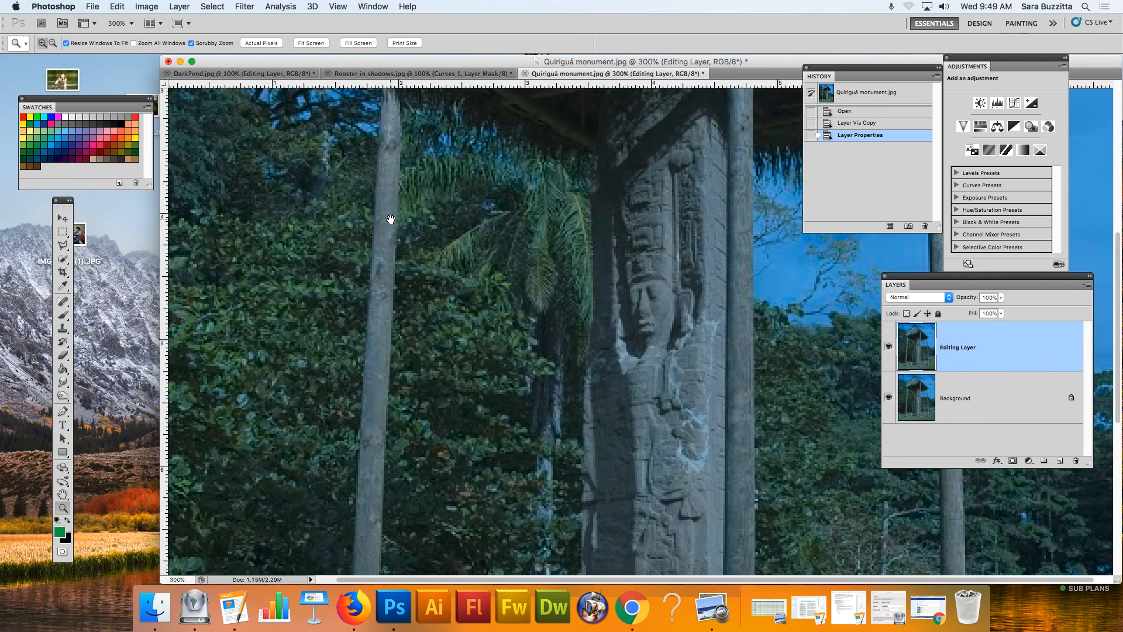
pyautogui.moveTo(392, 217); pyautogui.dragTo(690, 259)
pyautogui.press('super+minus')
pyautogui.press('super+minus')
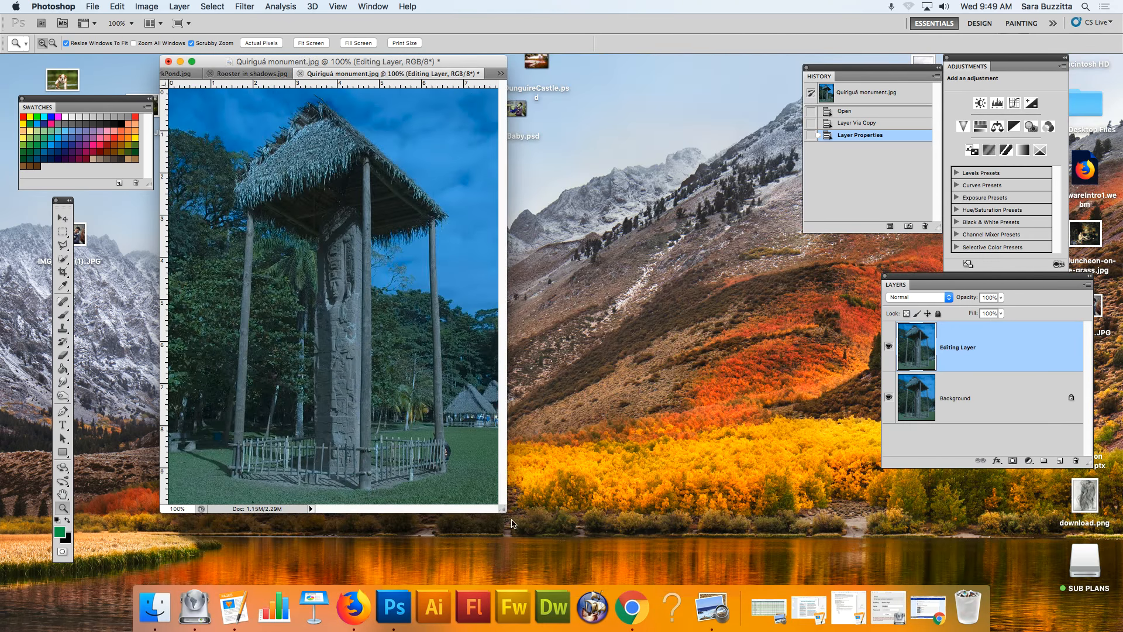
# Widen the document window and add a clipped Levels adjustment above Editing Layer with RGB midtones at 0.96.
pyautogui.moveTo(506, 512); pyautogui.dragTo(788, 537)
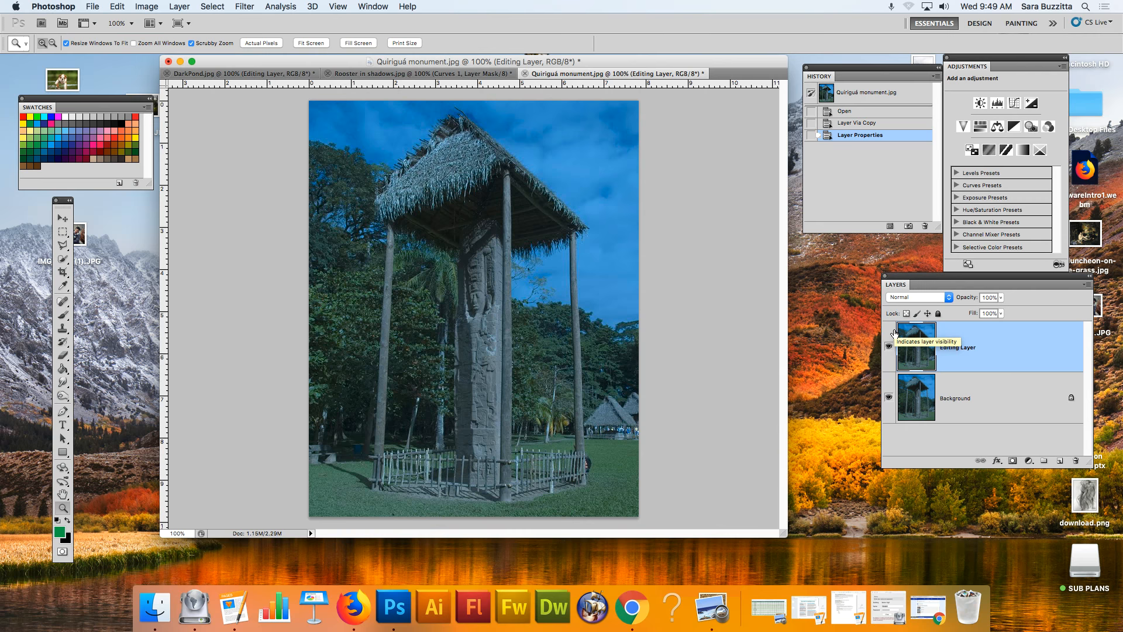
pyautogui.click(997, 103)
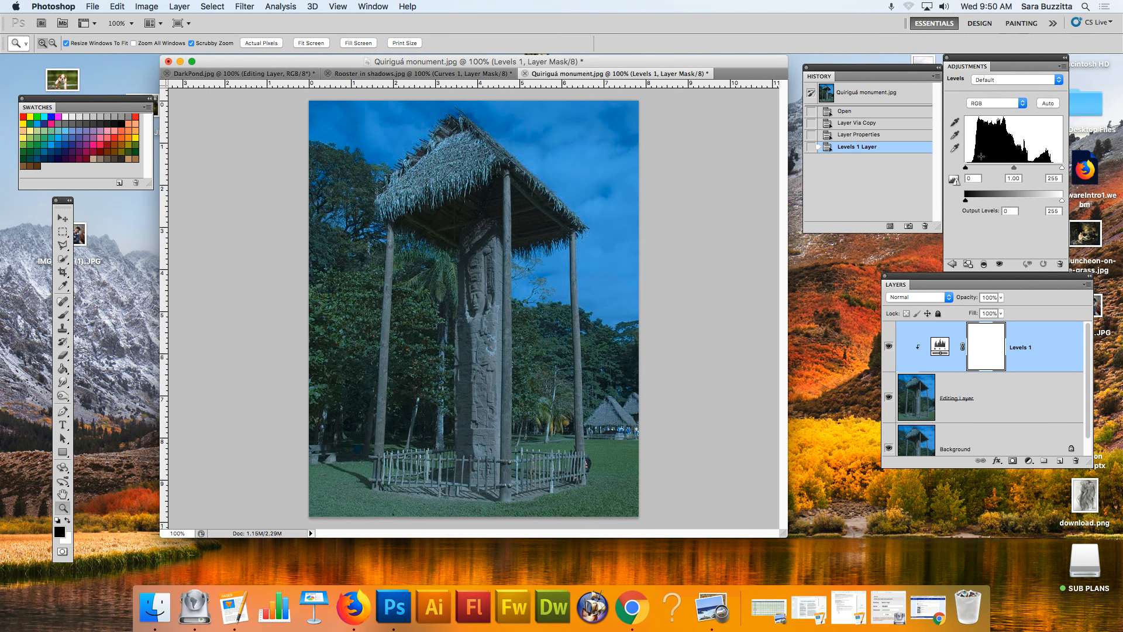
pyautogui.moveTo(1013, 169); pyautogui.dragTo(1014, 170)
# In the Levels adjustment, set the Blue channel midtones to 0.69 and the Red channel midtones to 1.44.
pyautogui.click(1022, 106)
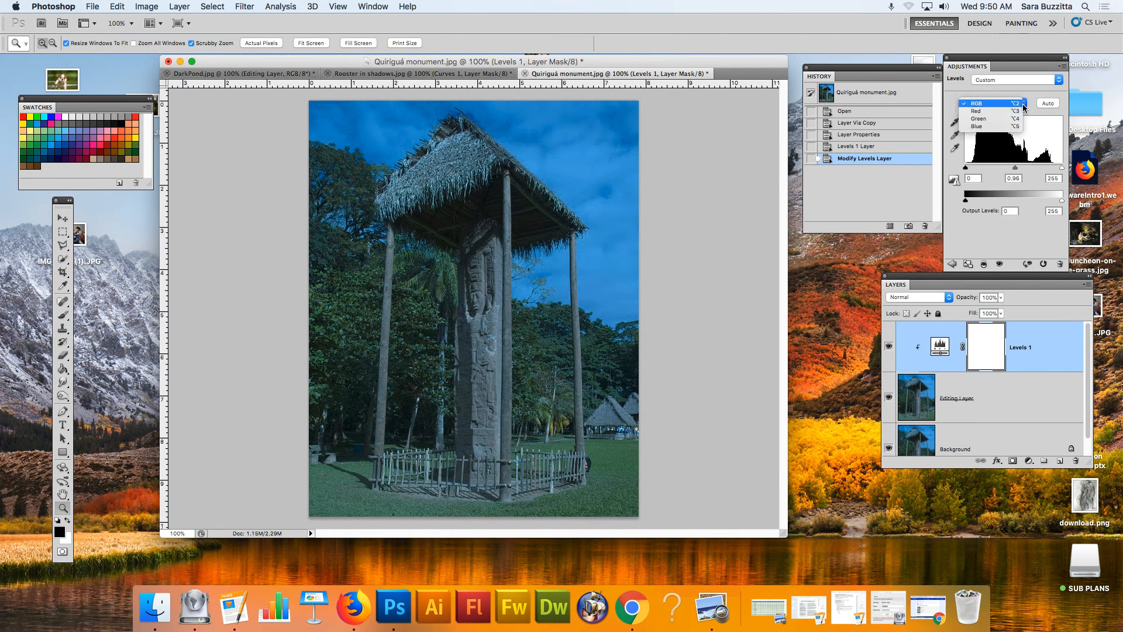
pyautogui.click(1001, 126)
pyautogui.moveTo(1014, 168); pyautogui.dragTo(1025, 169)
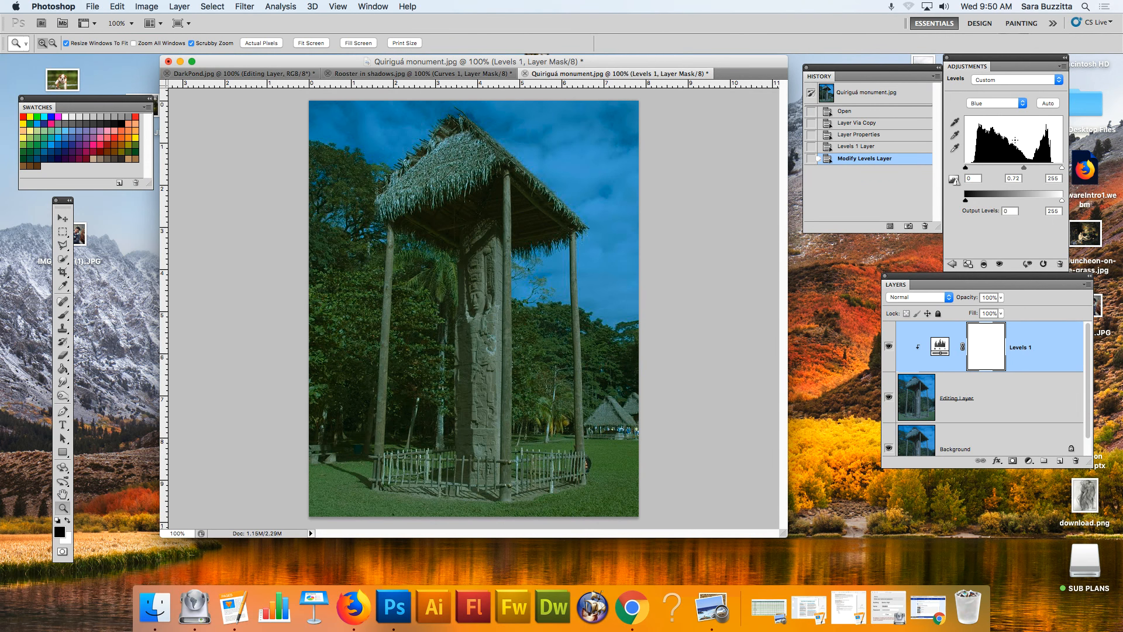
pyautogui.moveTo(1024, 168); pyautogui.dragTo(1024, 169)
pyautogui.click(1023, 106)
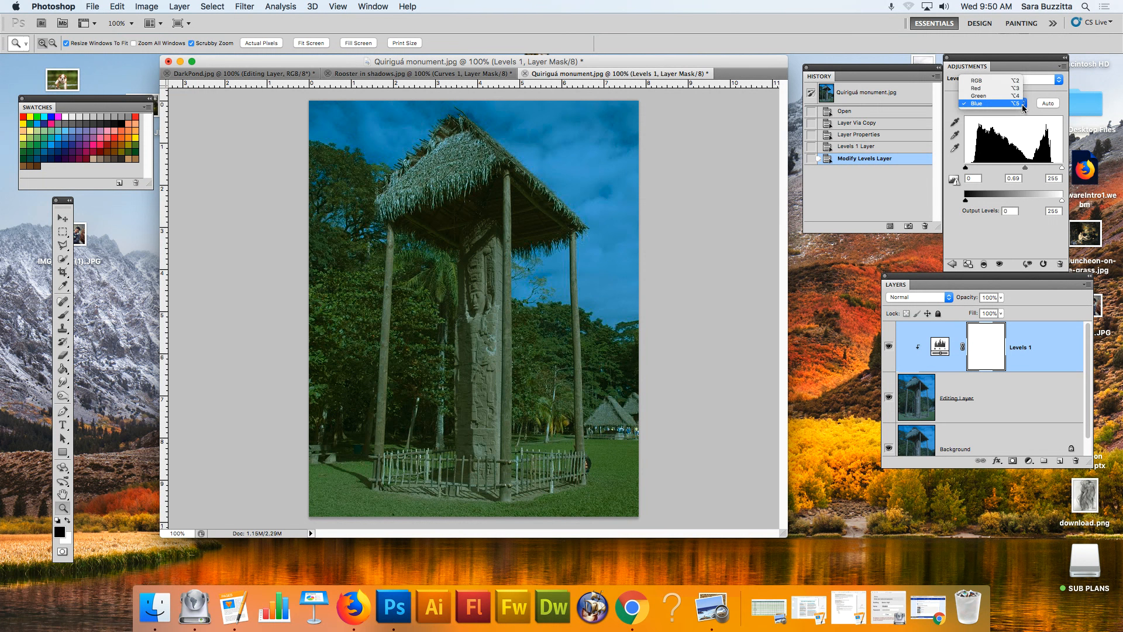
pyautogui.click(991, 89)
pyautogui.moveTo(1014, 168); pyautogui.dragTo(1003, 168)
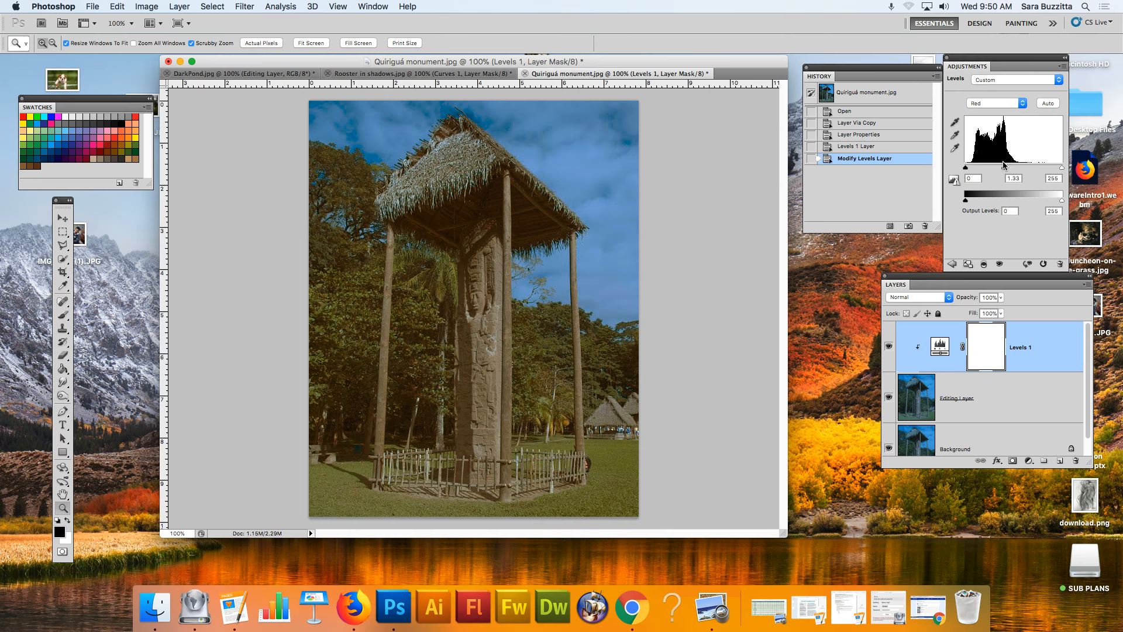
pyautogui.moveTo(1003, 168); pyautogui.dragTo(1000, 169)
# Adjust the Green channel midtones to about 0.94 and set the Blue channel midtones to 0.73.
pyautogui.click(1008, 106)
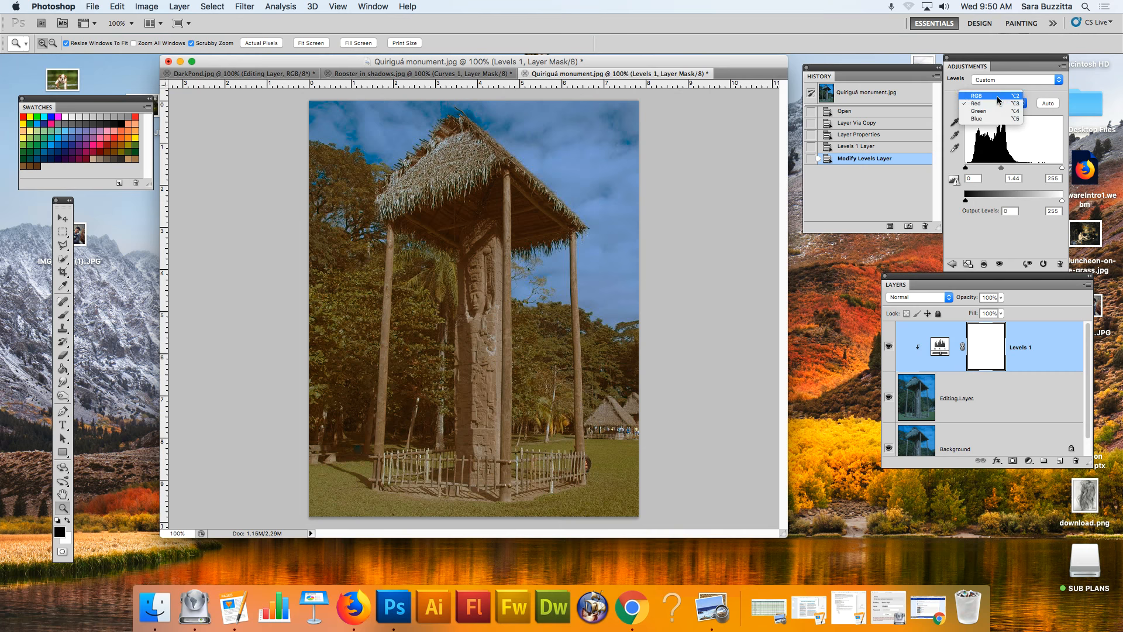
pyautogui.click(997, 111)
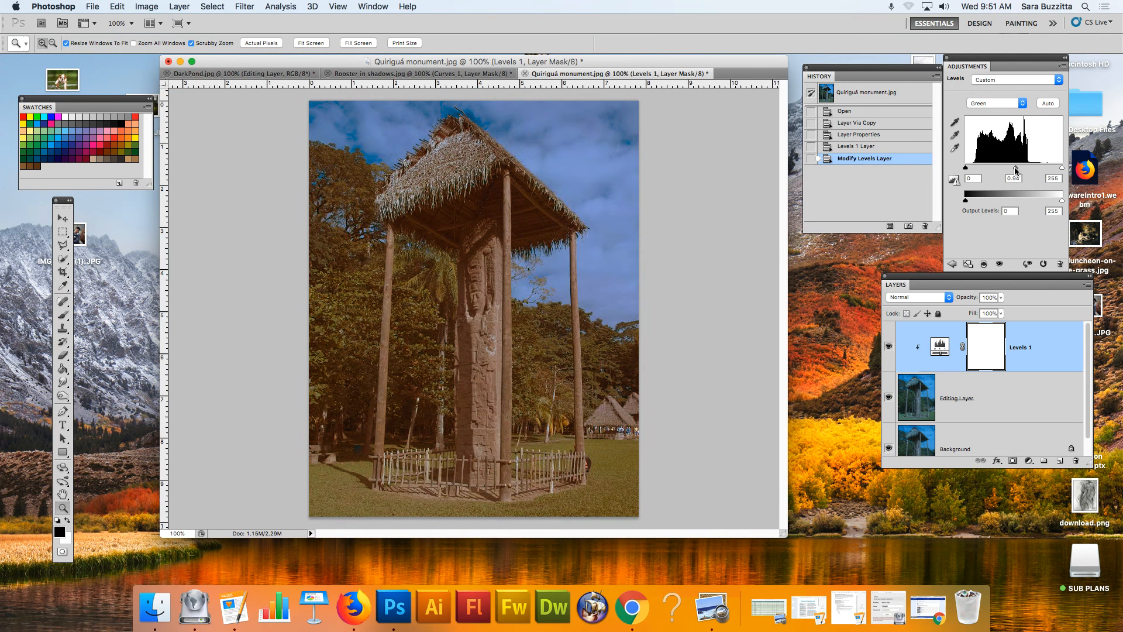
pyautogui.click(996, 103)
pyautogui.click(997, 114)
pyautogui.moveTo(1013, 168); pyautogui.dragTo(1023, 170)
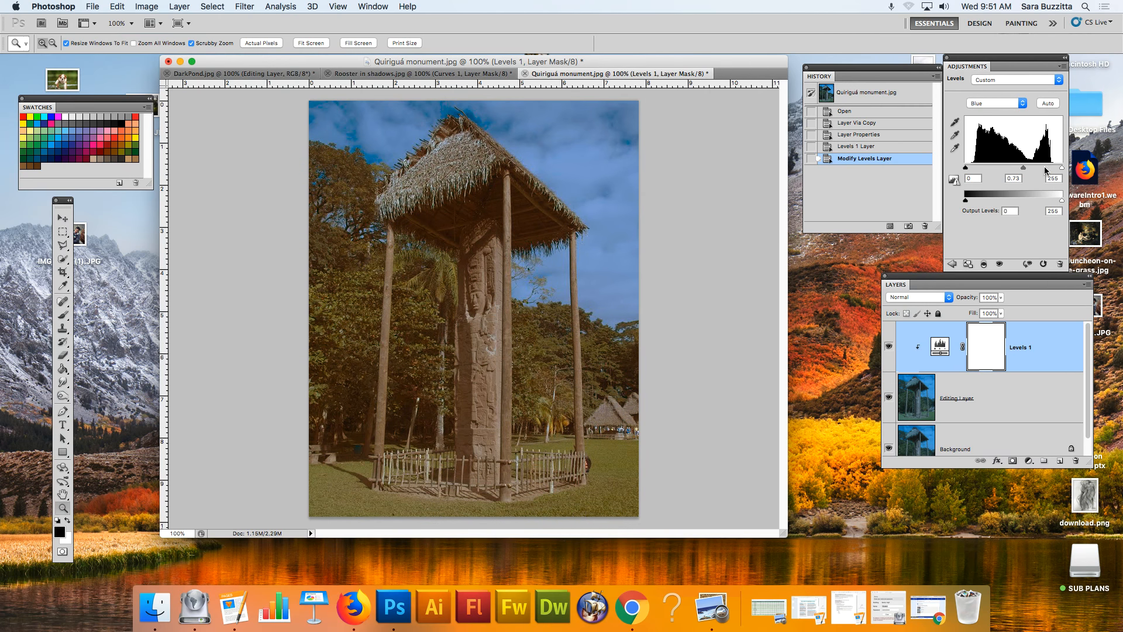
# Switch Levels back to the RGB channel and add a clipped Curves adjustment layer above Levels 1.
pyautogui.click(1022, 104)
pyautogui.click(988, 81)
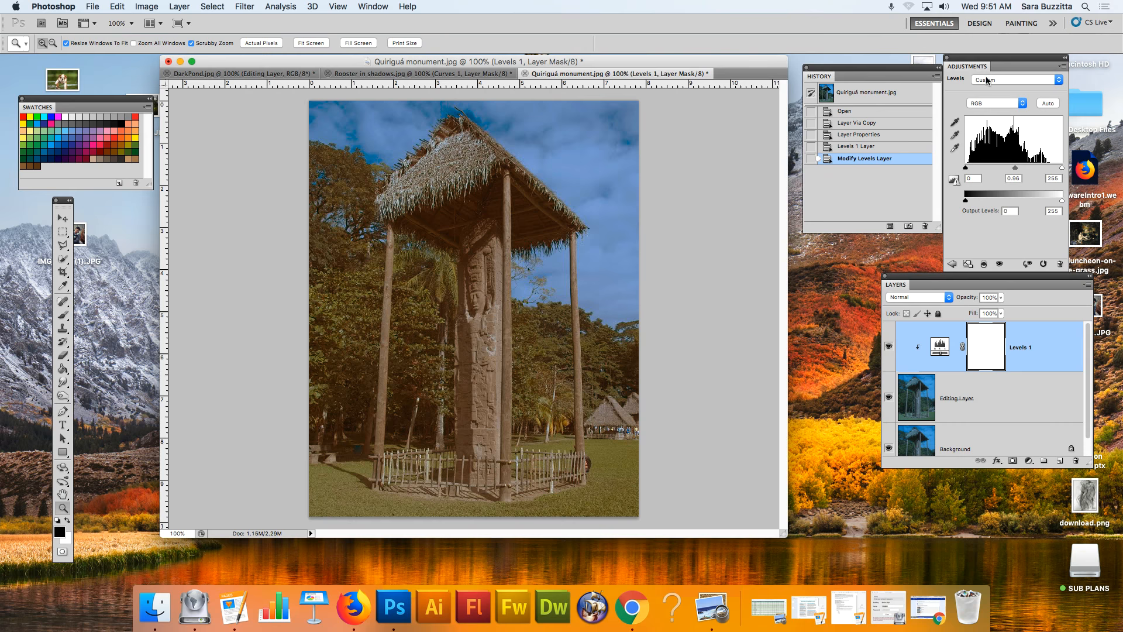
pyautogui.click(951, 265)
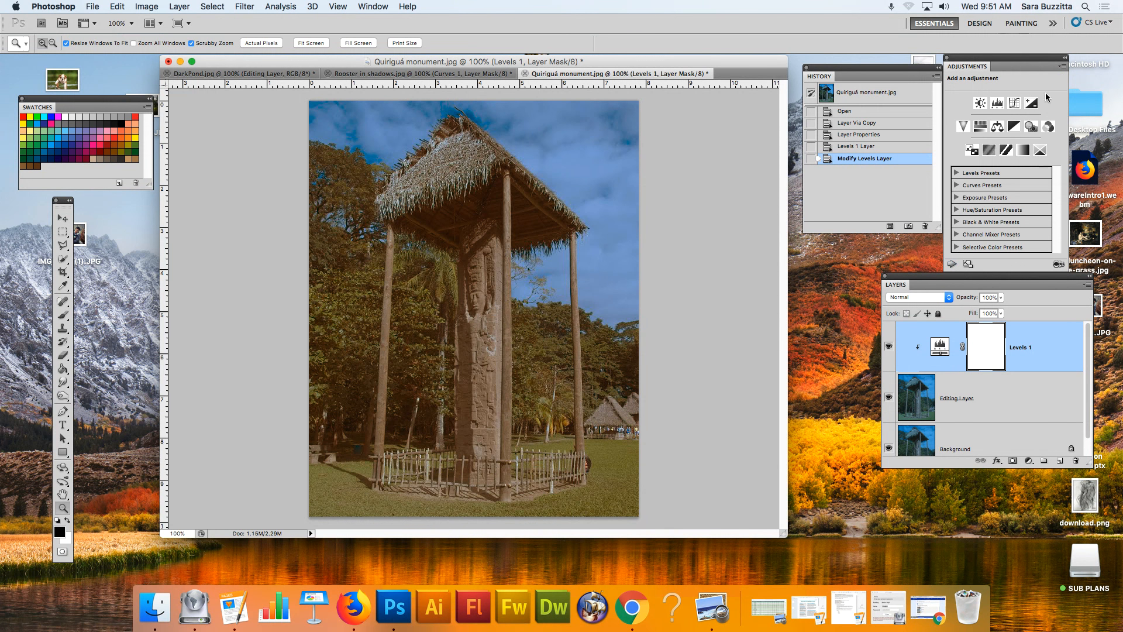
pyautogui.click(1014, 104)
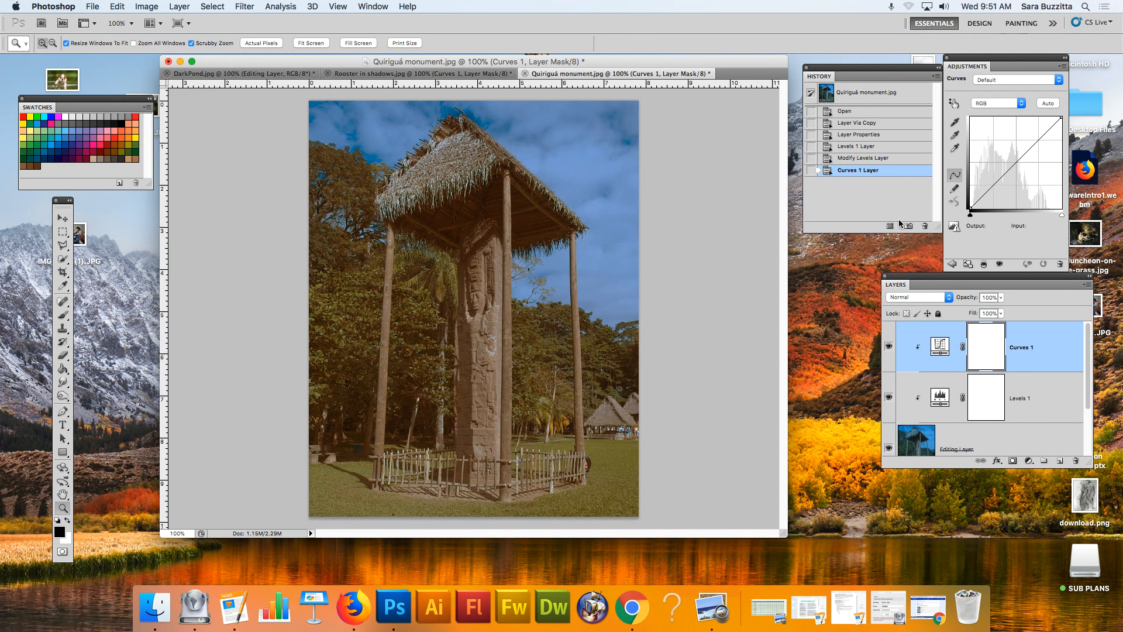
# Compare the image with and without the Levels 1 layer, leaving that layer hidden.
pyautogui.scroll(-1, 1007, 394)
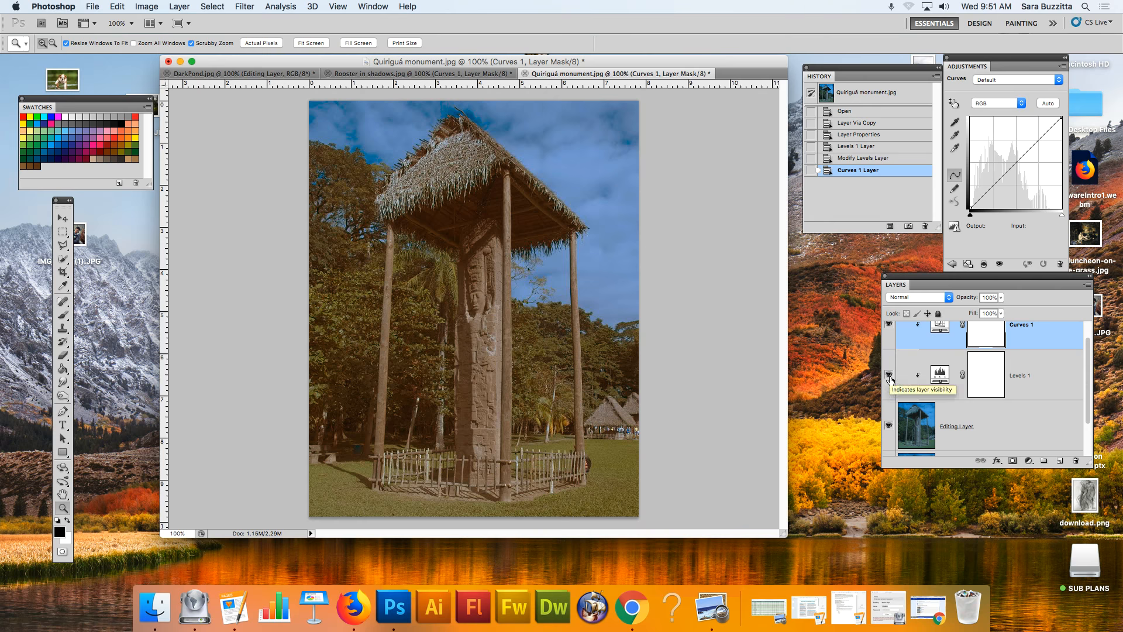
pyautogui.click(889, 375)
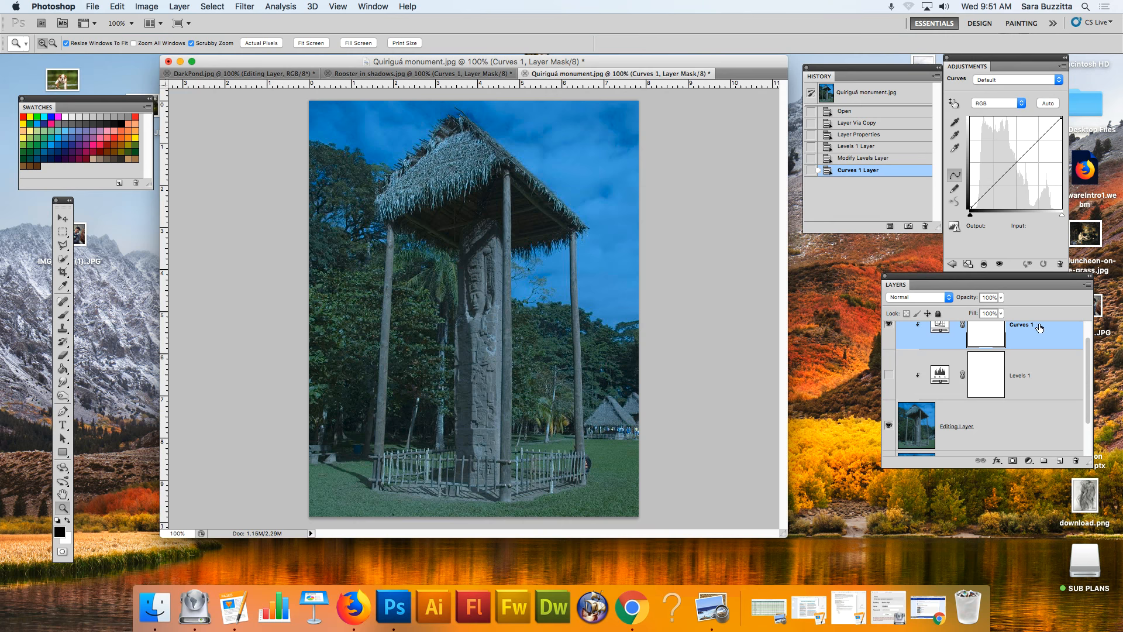
pyautogui.click(889, 374)
pyautogui.click(889, 374)
pyautogui.click(889, 376)
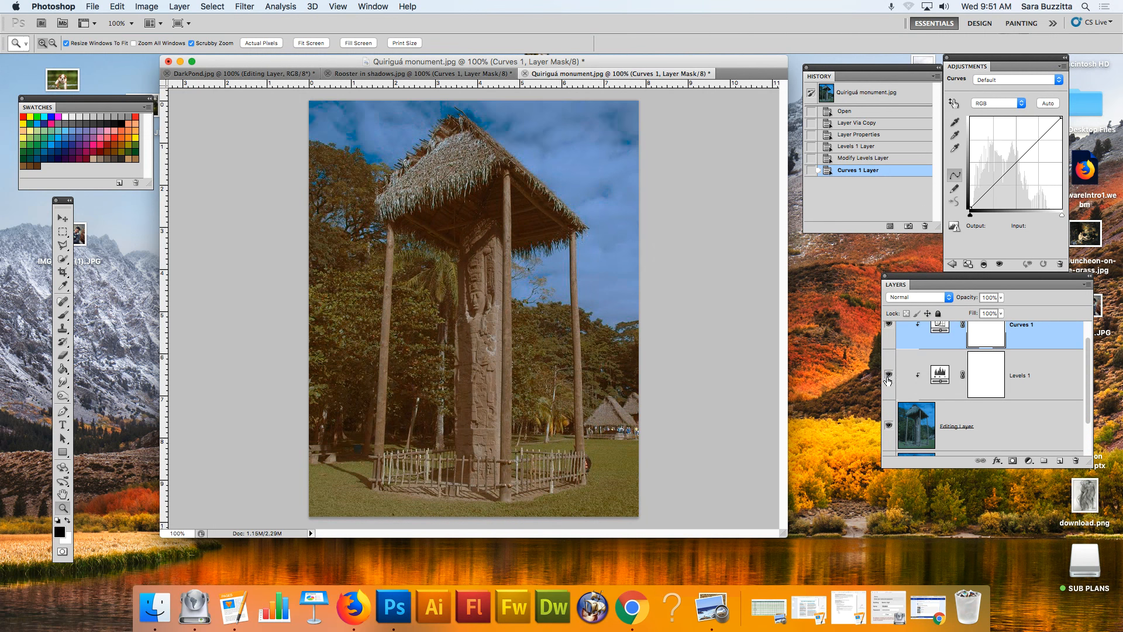
pyautogui.click(889, 379)
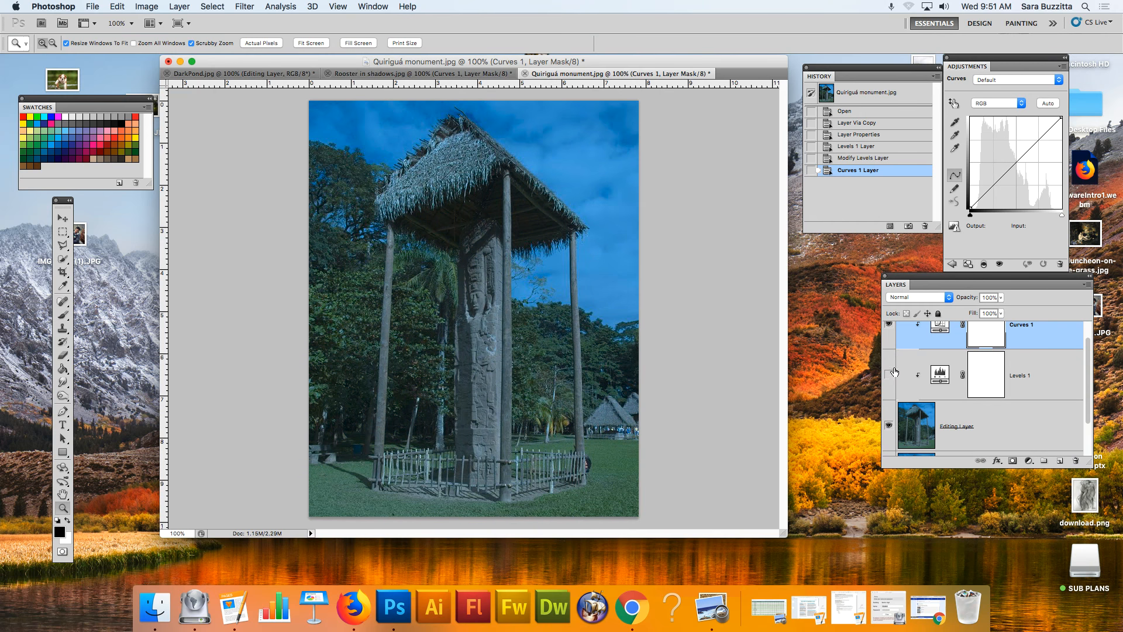
pyautogui.click(891, 375)
pyautogui.click(890, 375)
pyautogui.scroll(2, 994, 362)
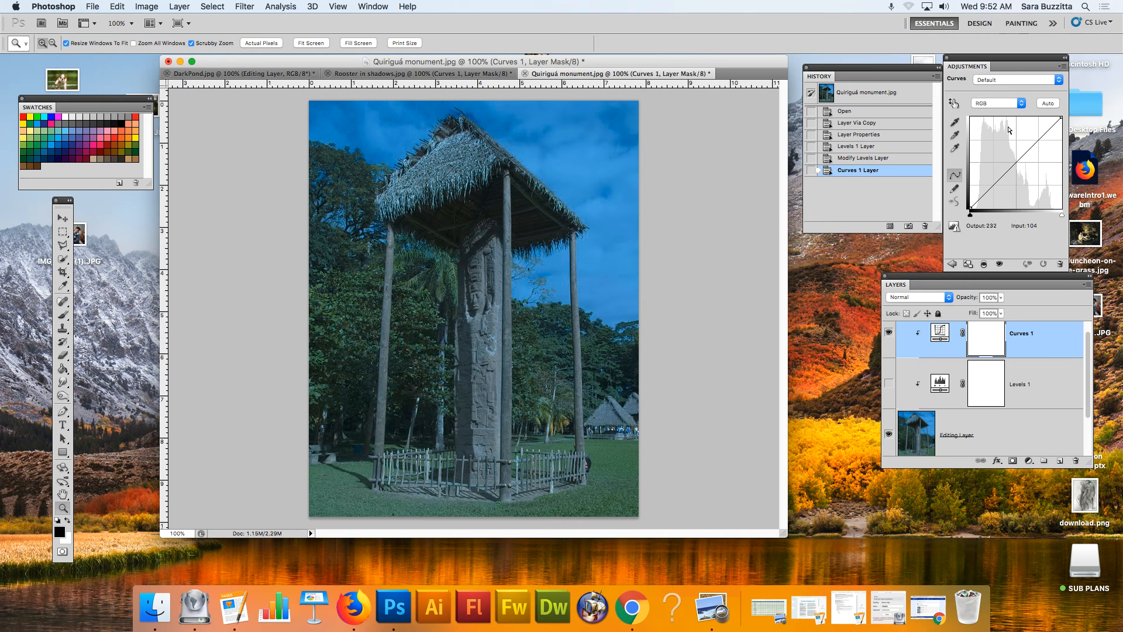
# Shape the Blue curve by lowering its midtones and adding an upper point at input 181, output 191.
pyautogui.click(989, 104)
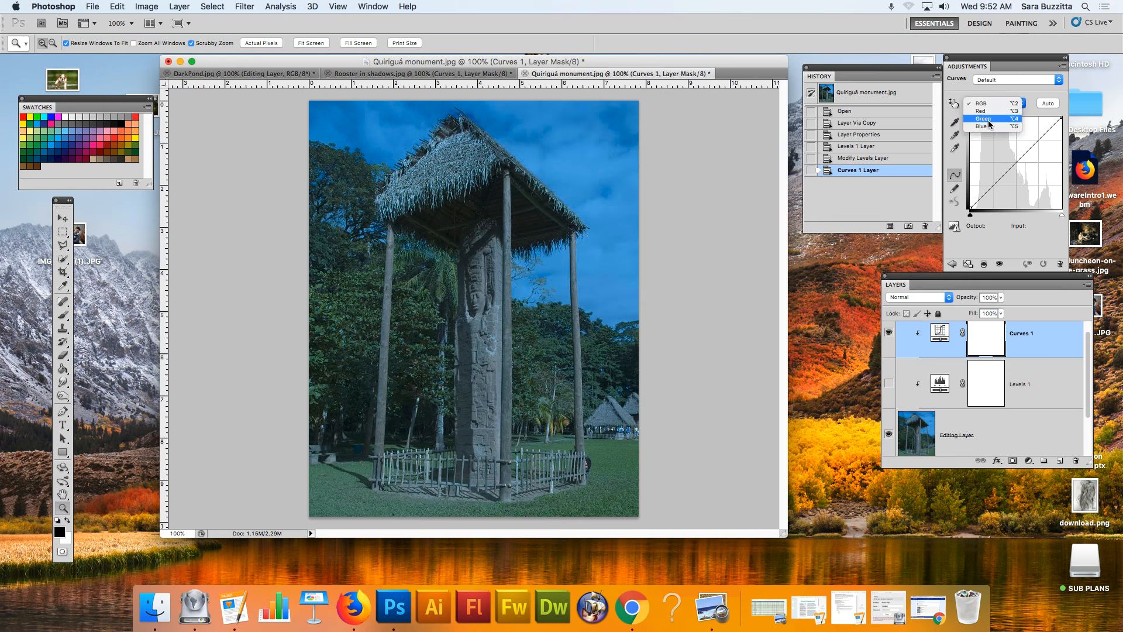
pyautogui.click(987, 125)
pyautogui.moveTo(1008, 168); pyautogui.dragTo(1034, 140)
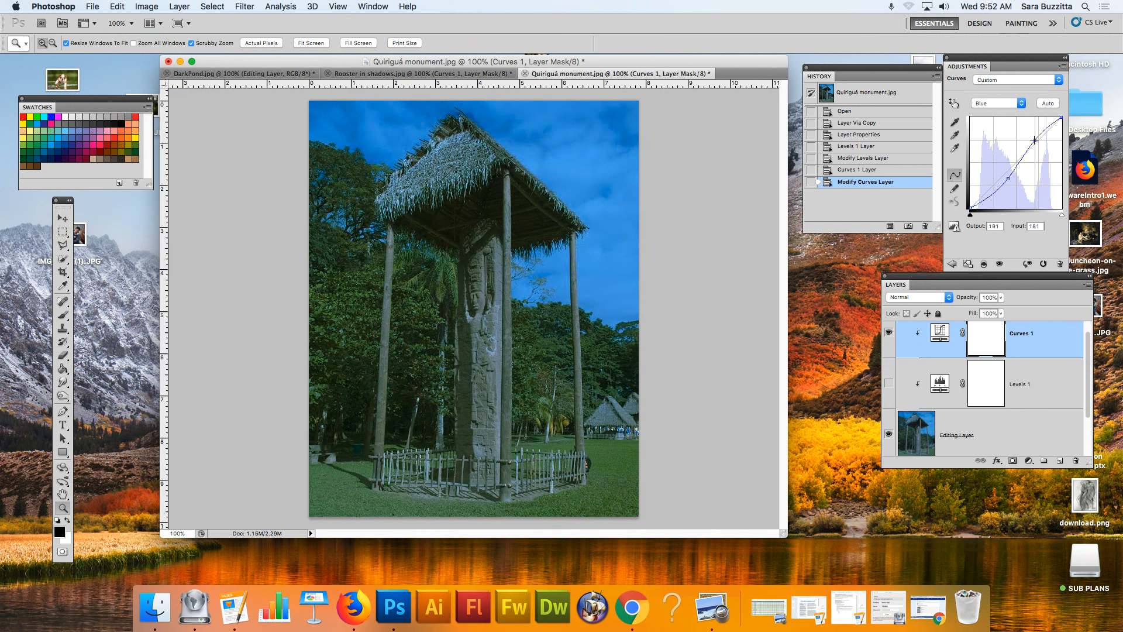
# Reduce blue with on-image Curves adjustments over the carved stone and the dark tree beside the thatched roof.
pyautogui.click(954, 103)
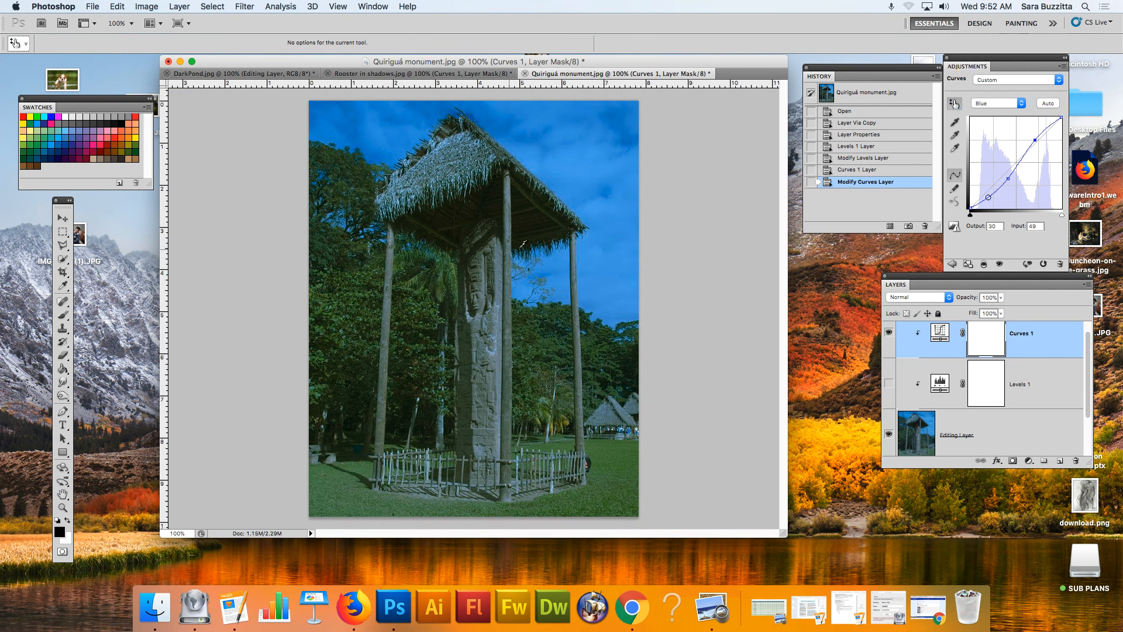
pyautogui.moveTo(486, 289); pyautogui.dragTo(485, 298)
pyautogui.click(349, 171)
pyautogui.moveTo(350, 170); pyautogui.dragTo(350, 182)
# Lower the Green curve to output 108 at input 128 with an on-image adjustment on the monument, and open the channel choices.
pyautogui.click(1016, 100)
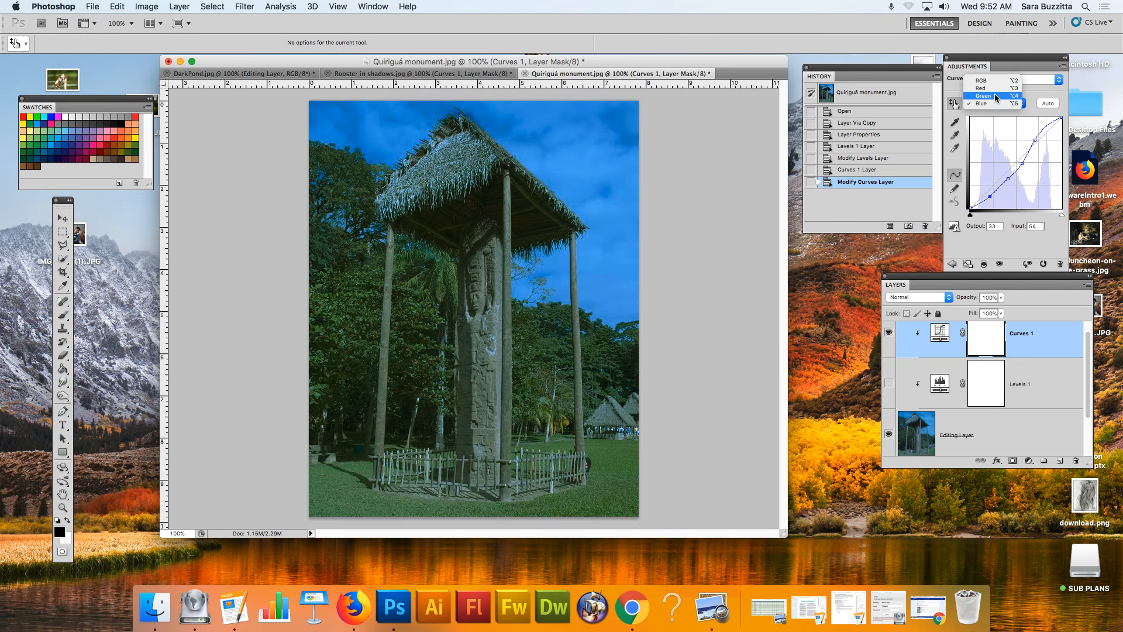
pyautogui.click(996, 97)
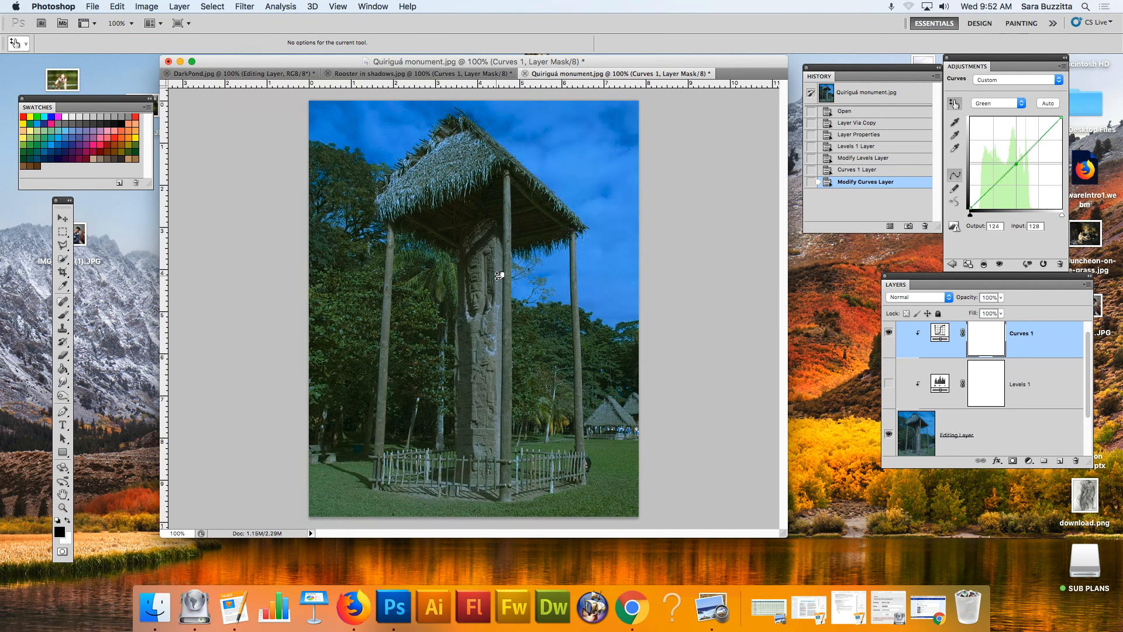
pyautogui.moveTo(499, 276); pyautogui.dragTo(499, 285)
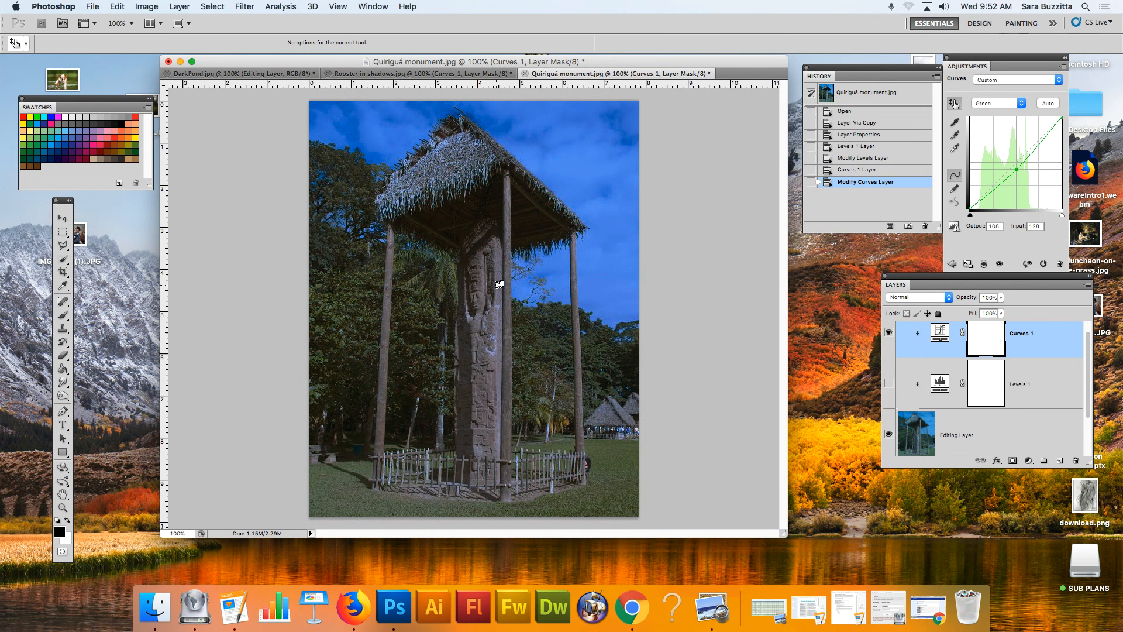
pyautogui.click(997, 103)
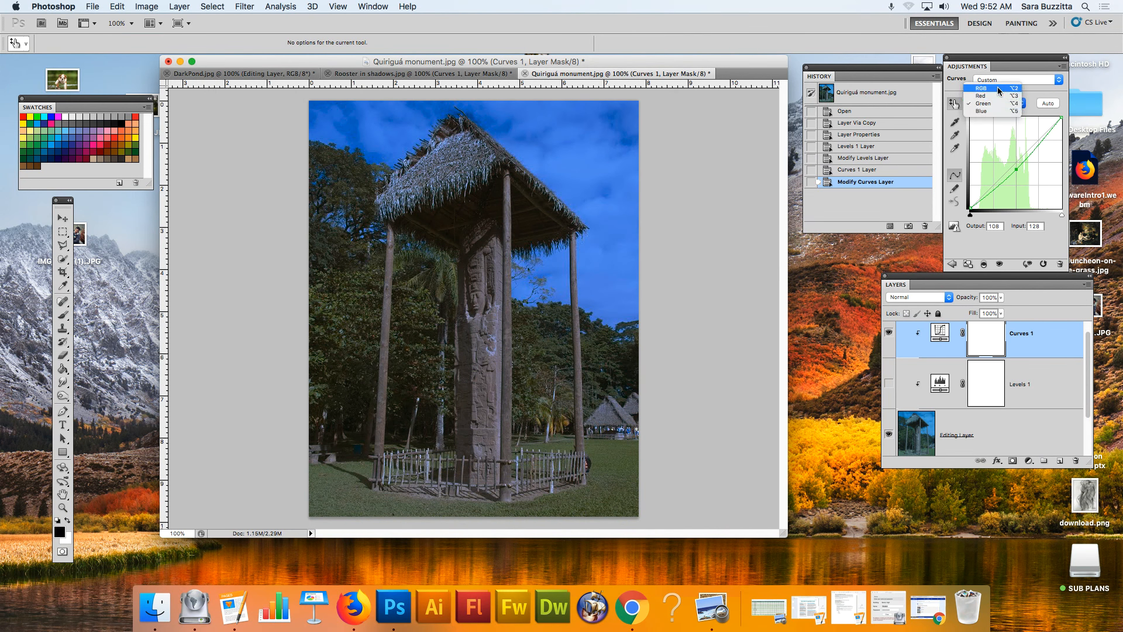
# Brighten the photo on the RGB curve with on-image adjustments, placing points at input 115, output 166 and input 77, output 124.
pyautogui.click(997, 88)
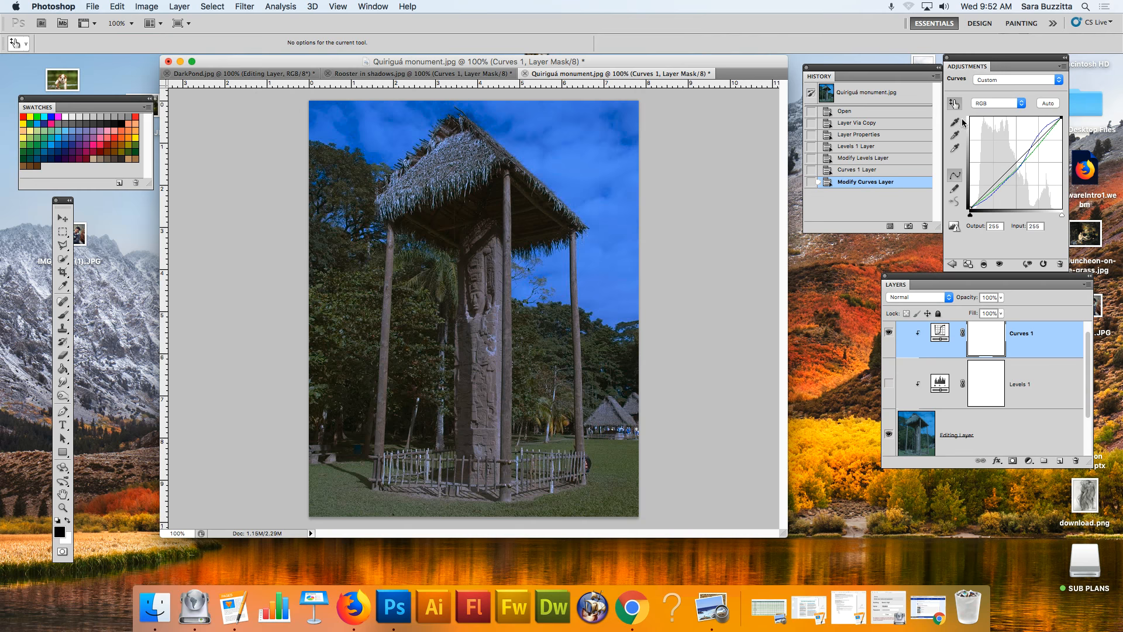
pyautogui.moveTo(494, 221); pyautogui.dragTo(497, 193)
pyautogui.moveTo(500, 261); pyautogui.dragTo(501, 261)
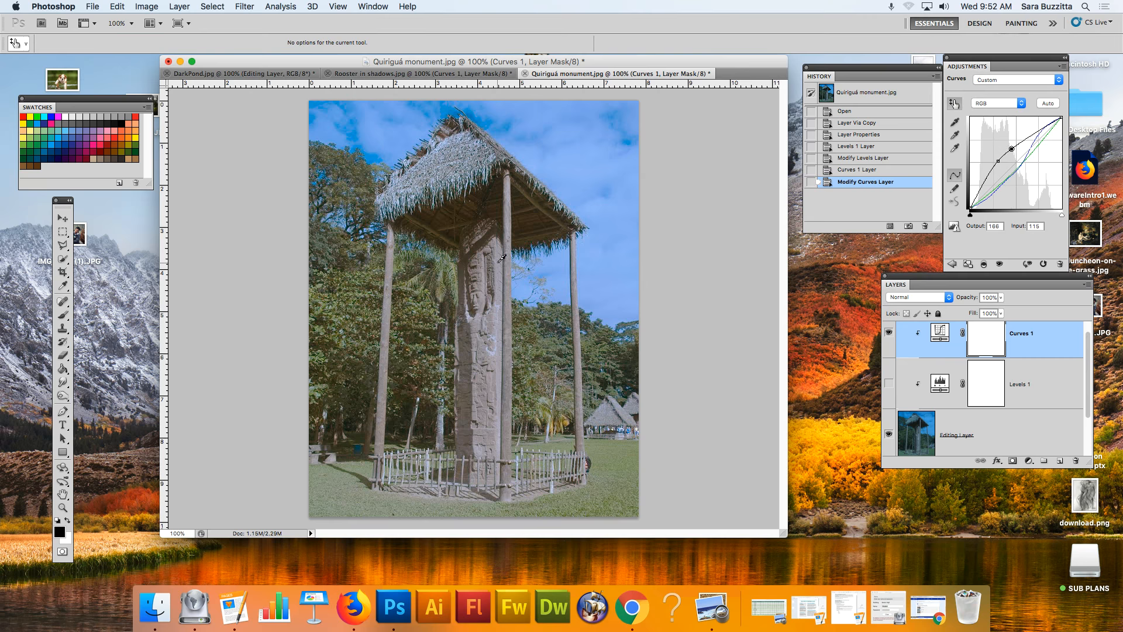
pyautogui.moveTo(359, 159); pyautogui.dragTo(359, 165)
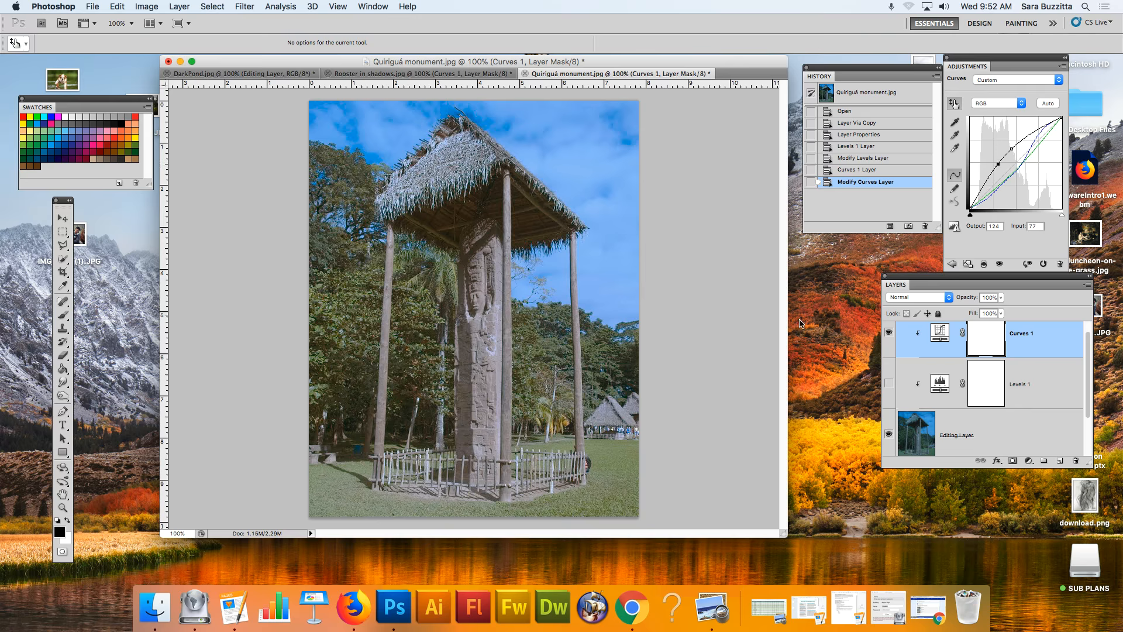
# Compare the image with and without the Curves 1 layer, leaving that layer visible.
pyautogui.click(888, 332)
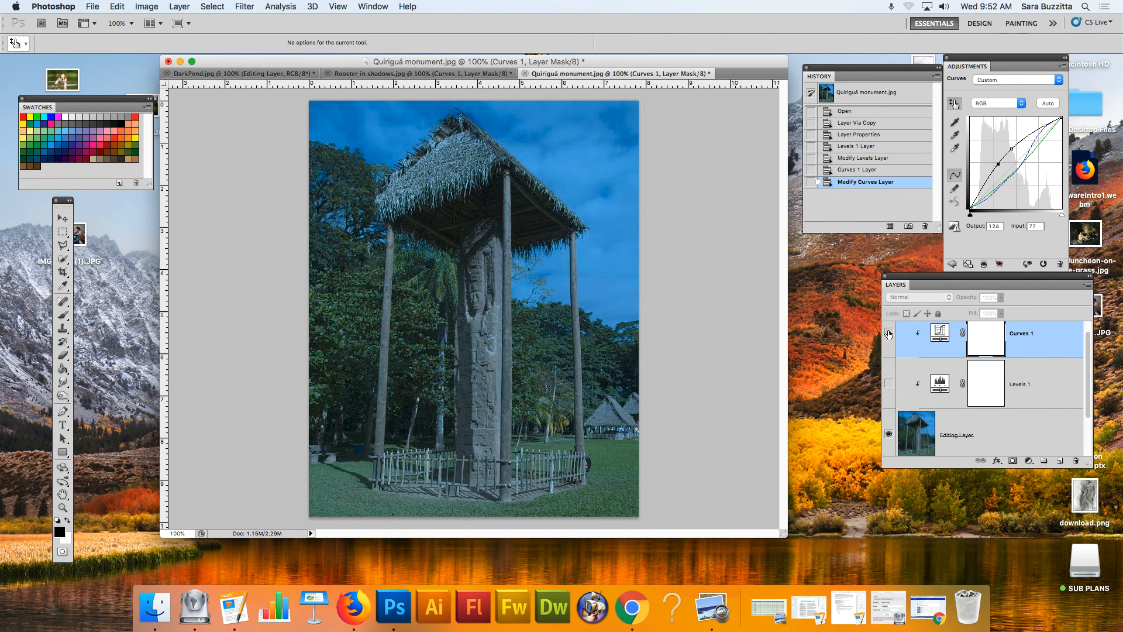
pyautogui.click(889, 333)
pyautogui.click(889, 334)
pyautogui.click(890, 333)
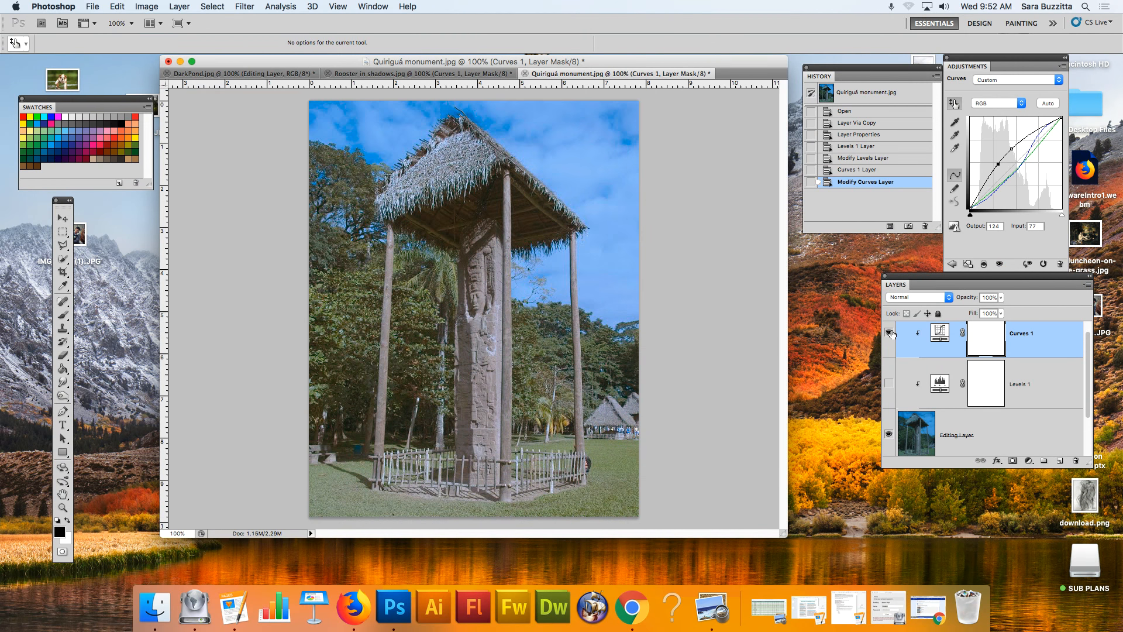
pyautogui.click(890, 332)
pyautogui.click(889, 333)
pyautogui.click(889, 333)
pyautogui.click(890, 334)
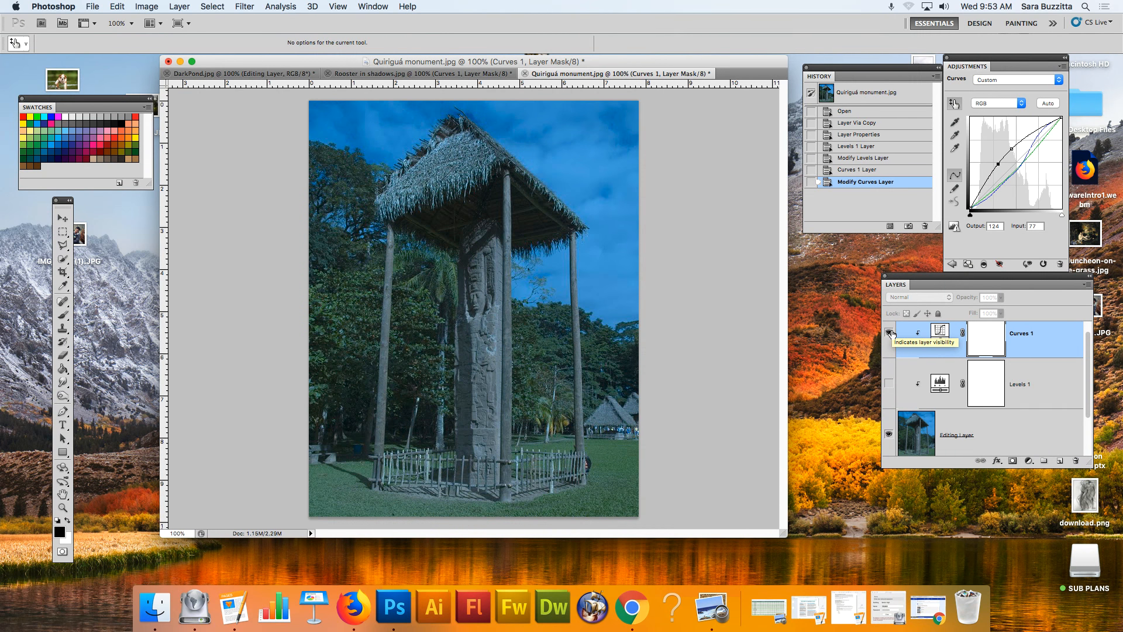
pyautogui.click(889, 333)
pyautogui.click(889, 333)
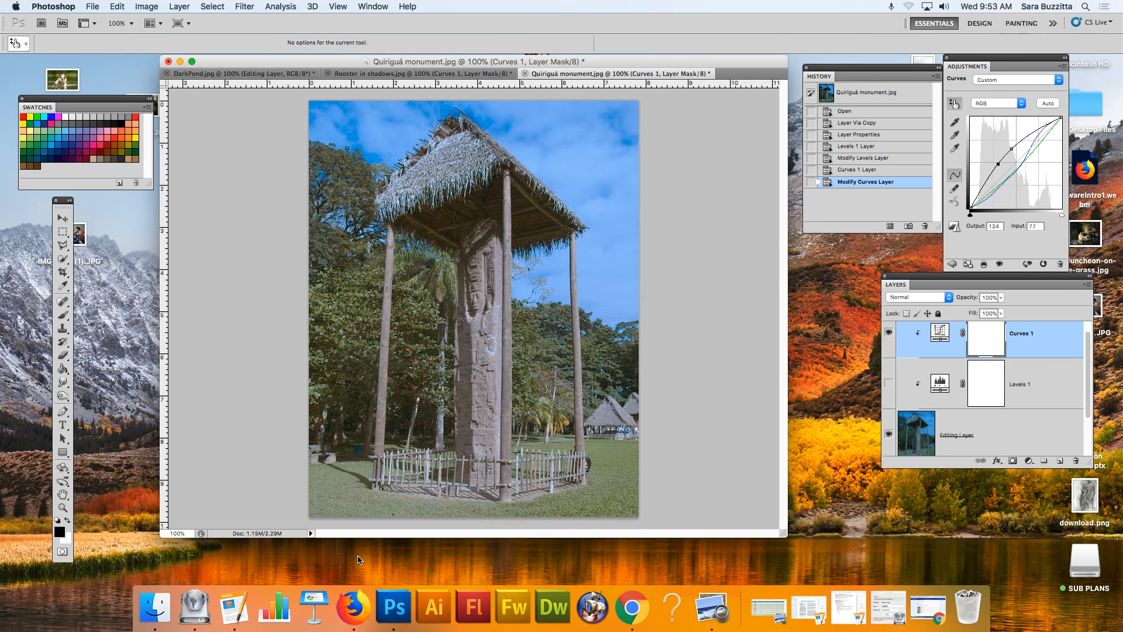
# Switch to the minimized Chrome window.
pyautogui.click(933, 621)
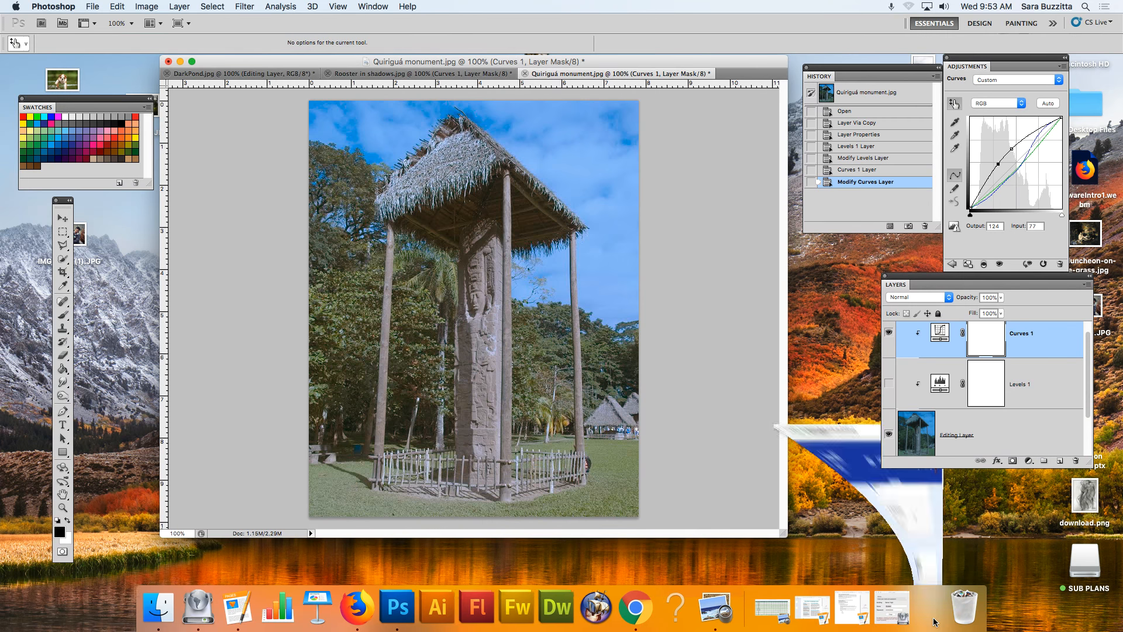